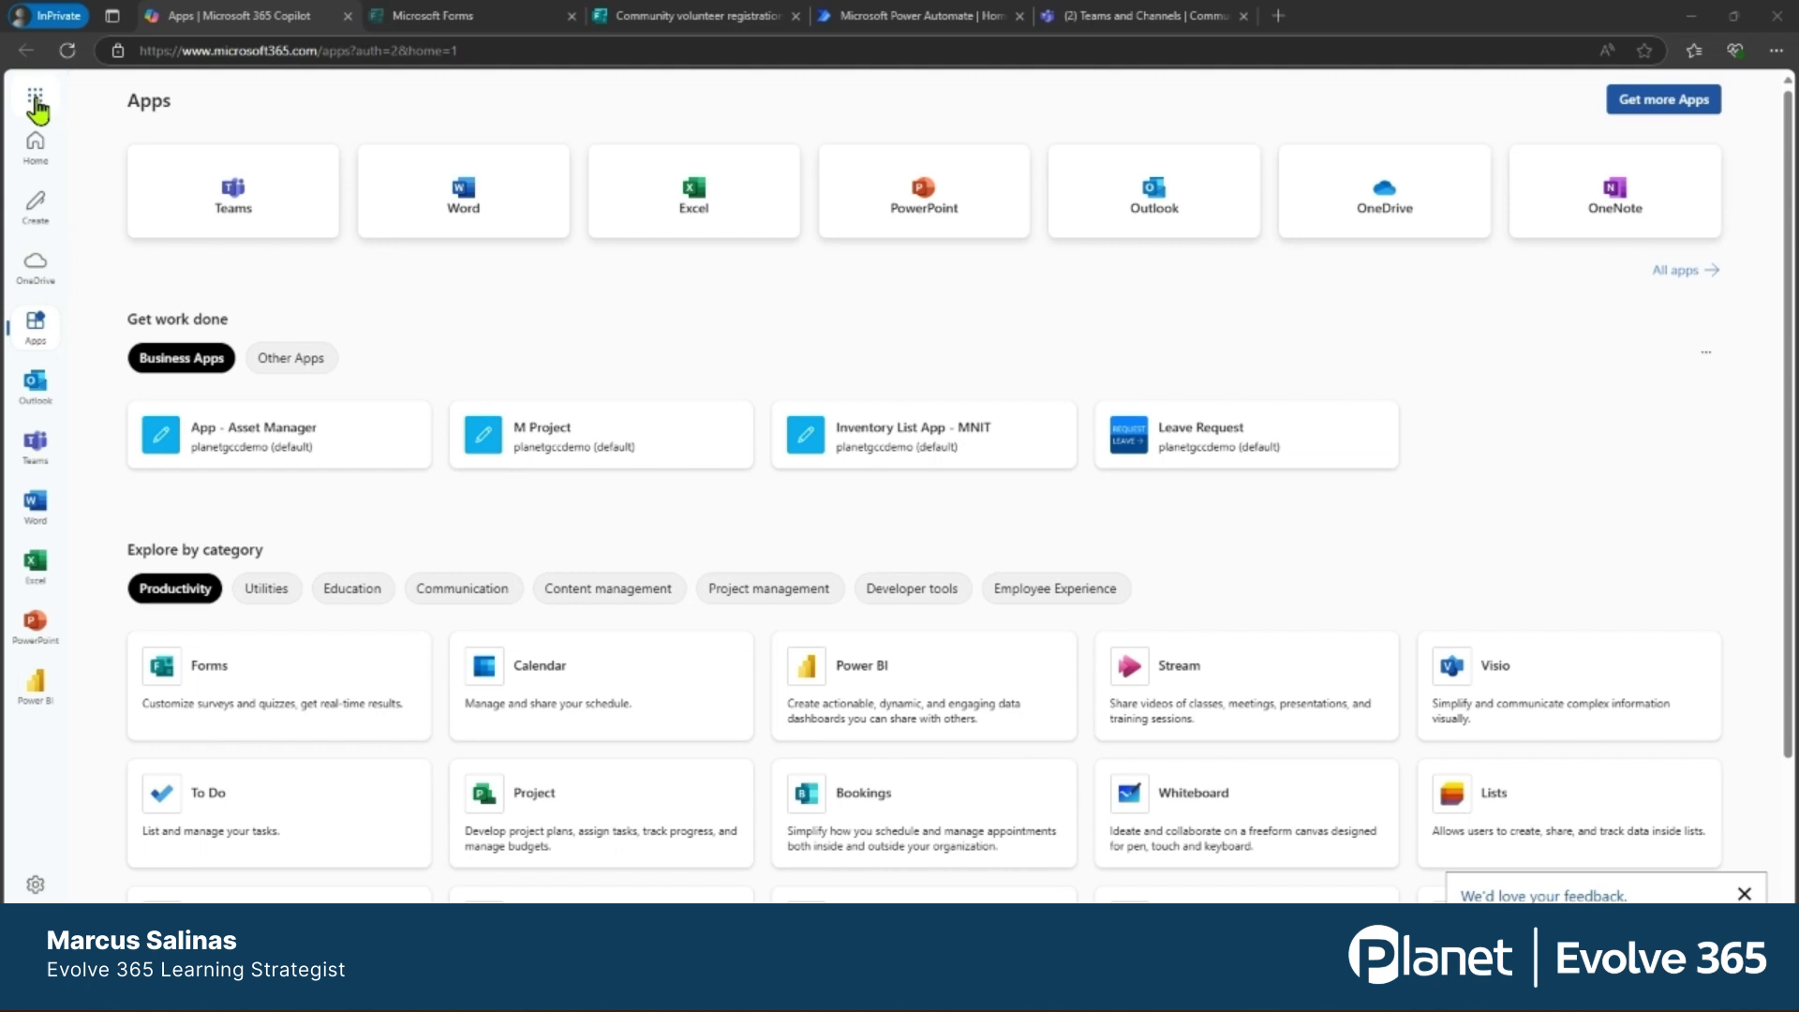
Review the Community volunteer registration form's questions in Forms, then bring up Power Automate.
left_click(34, 97)
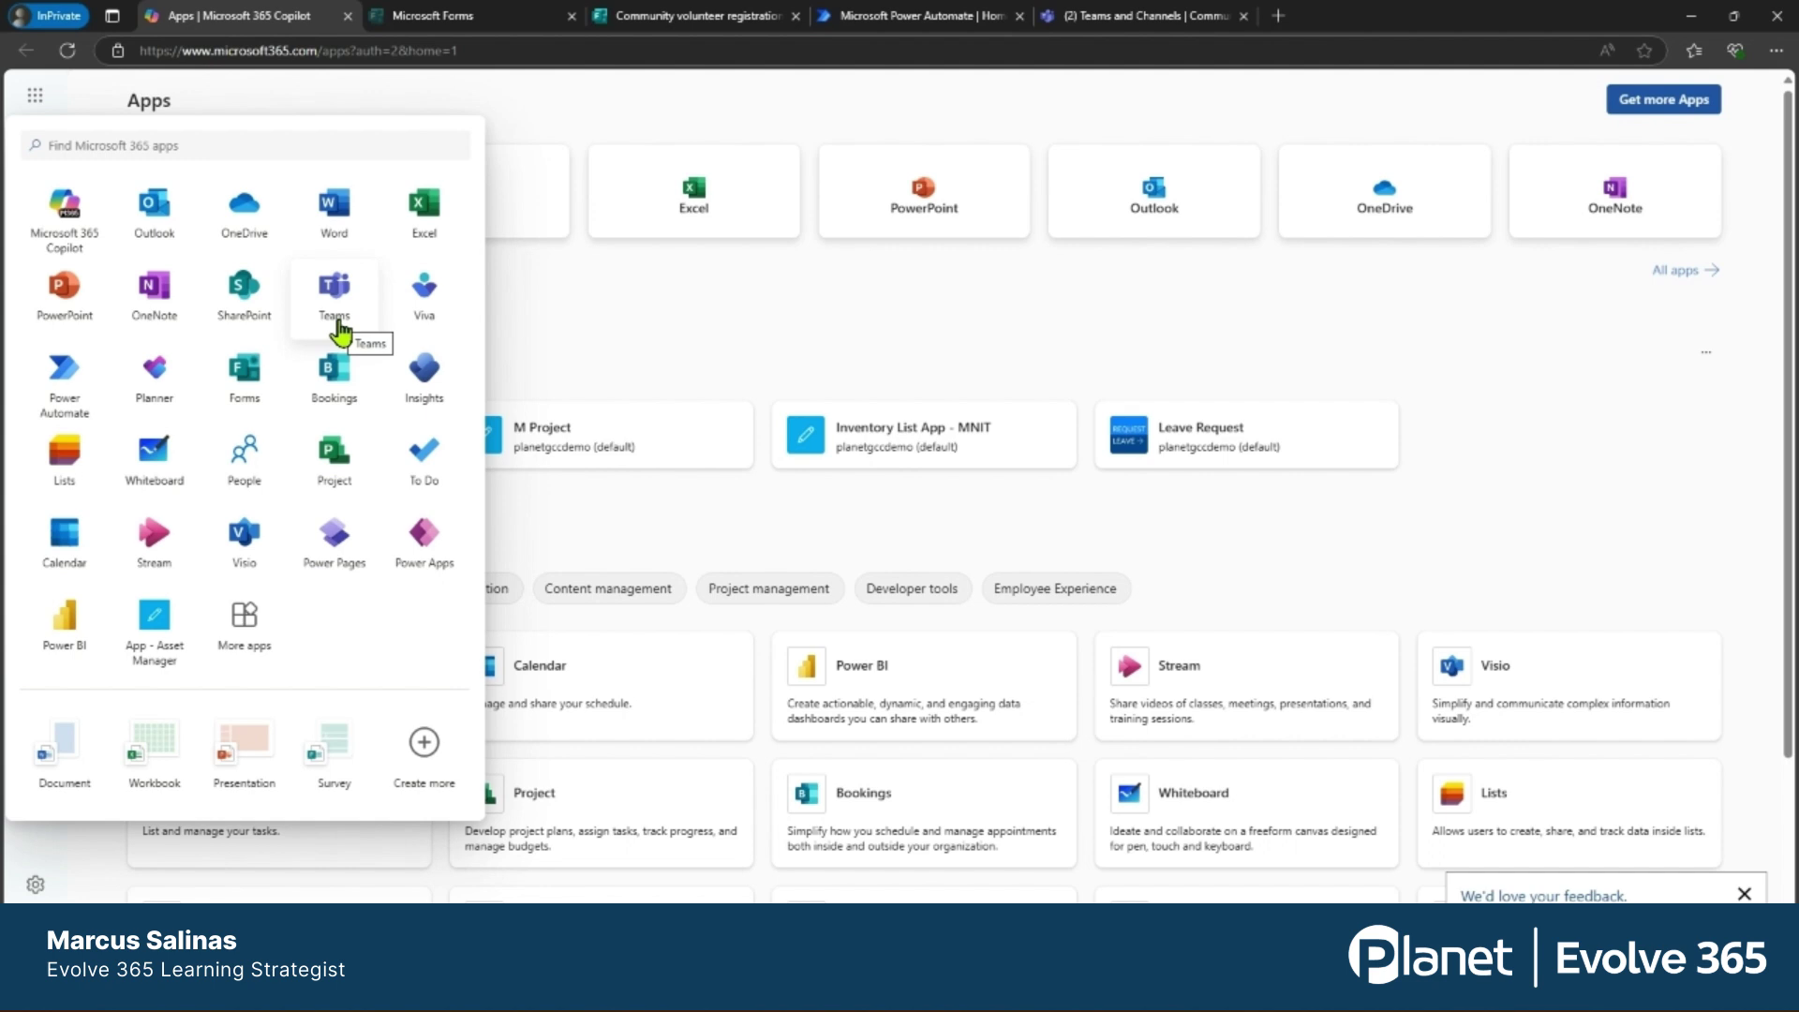
left_click(614, 324)
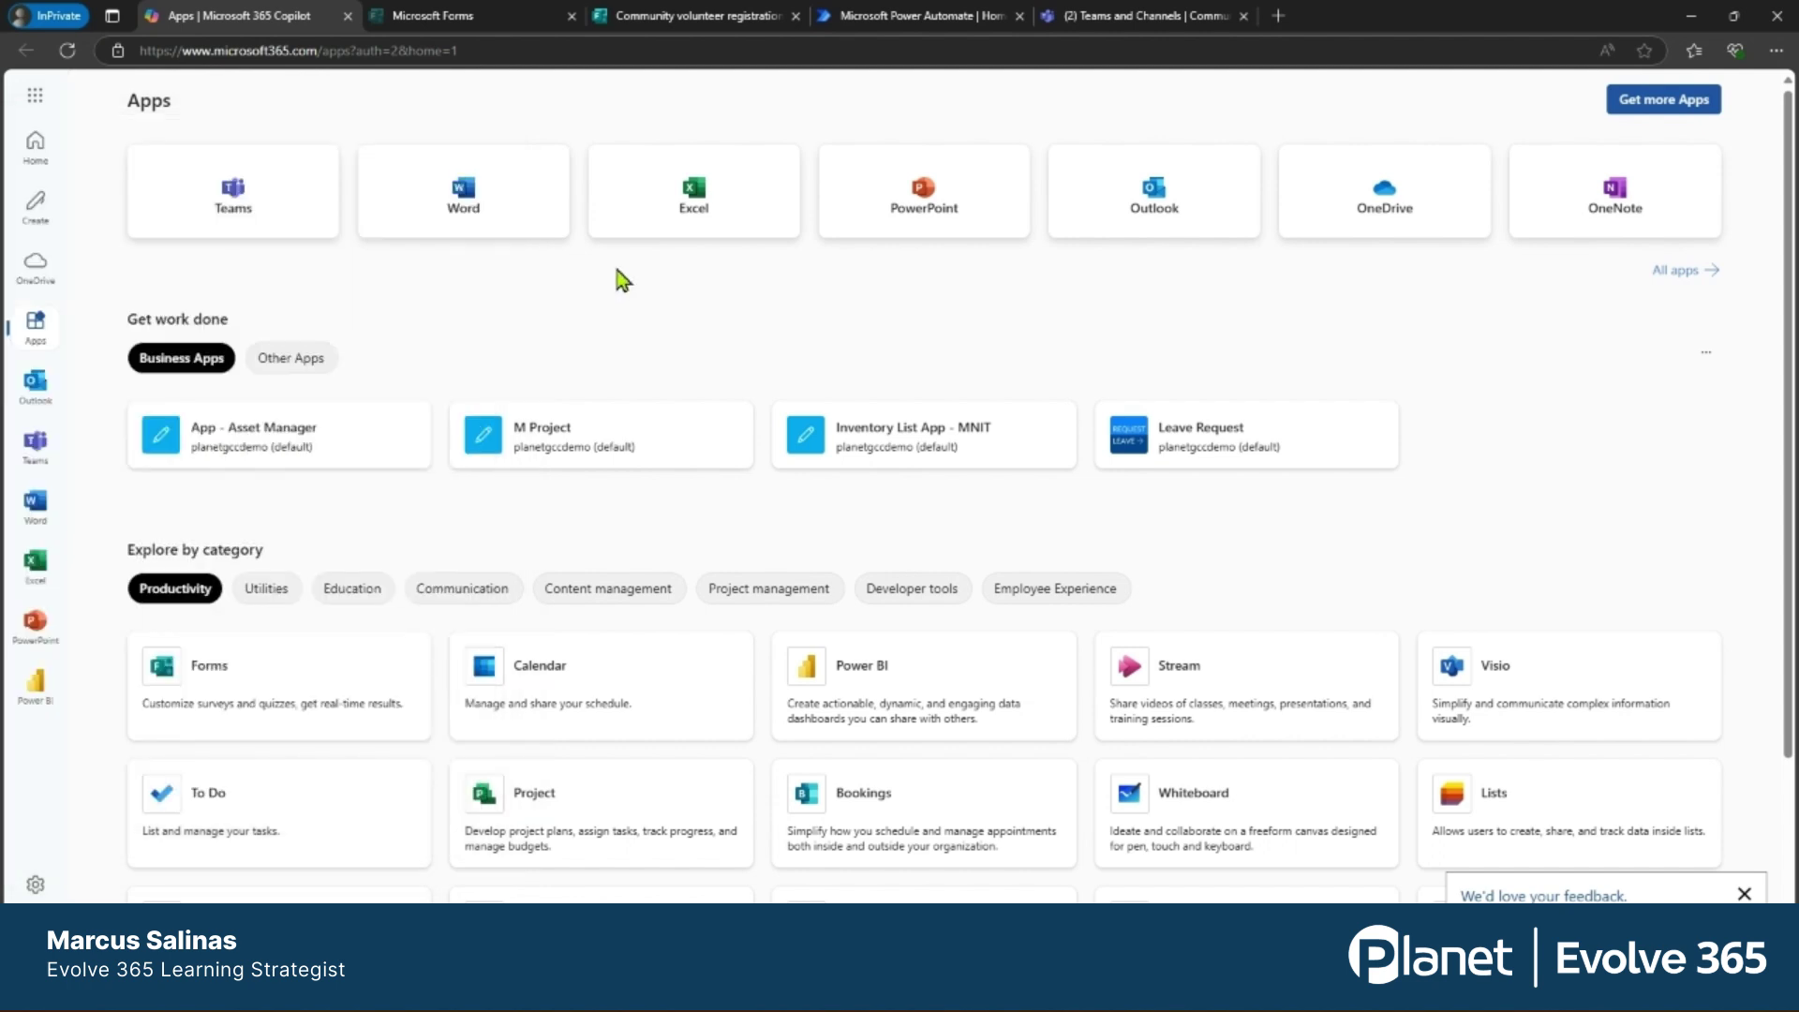
left_click(467, 18)
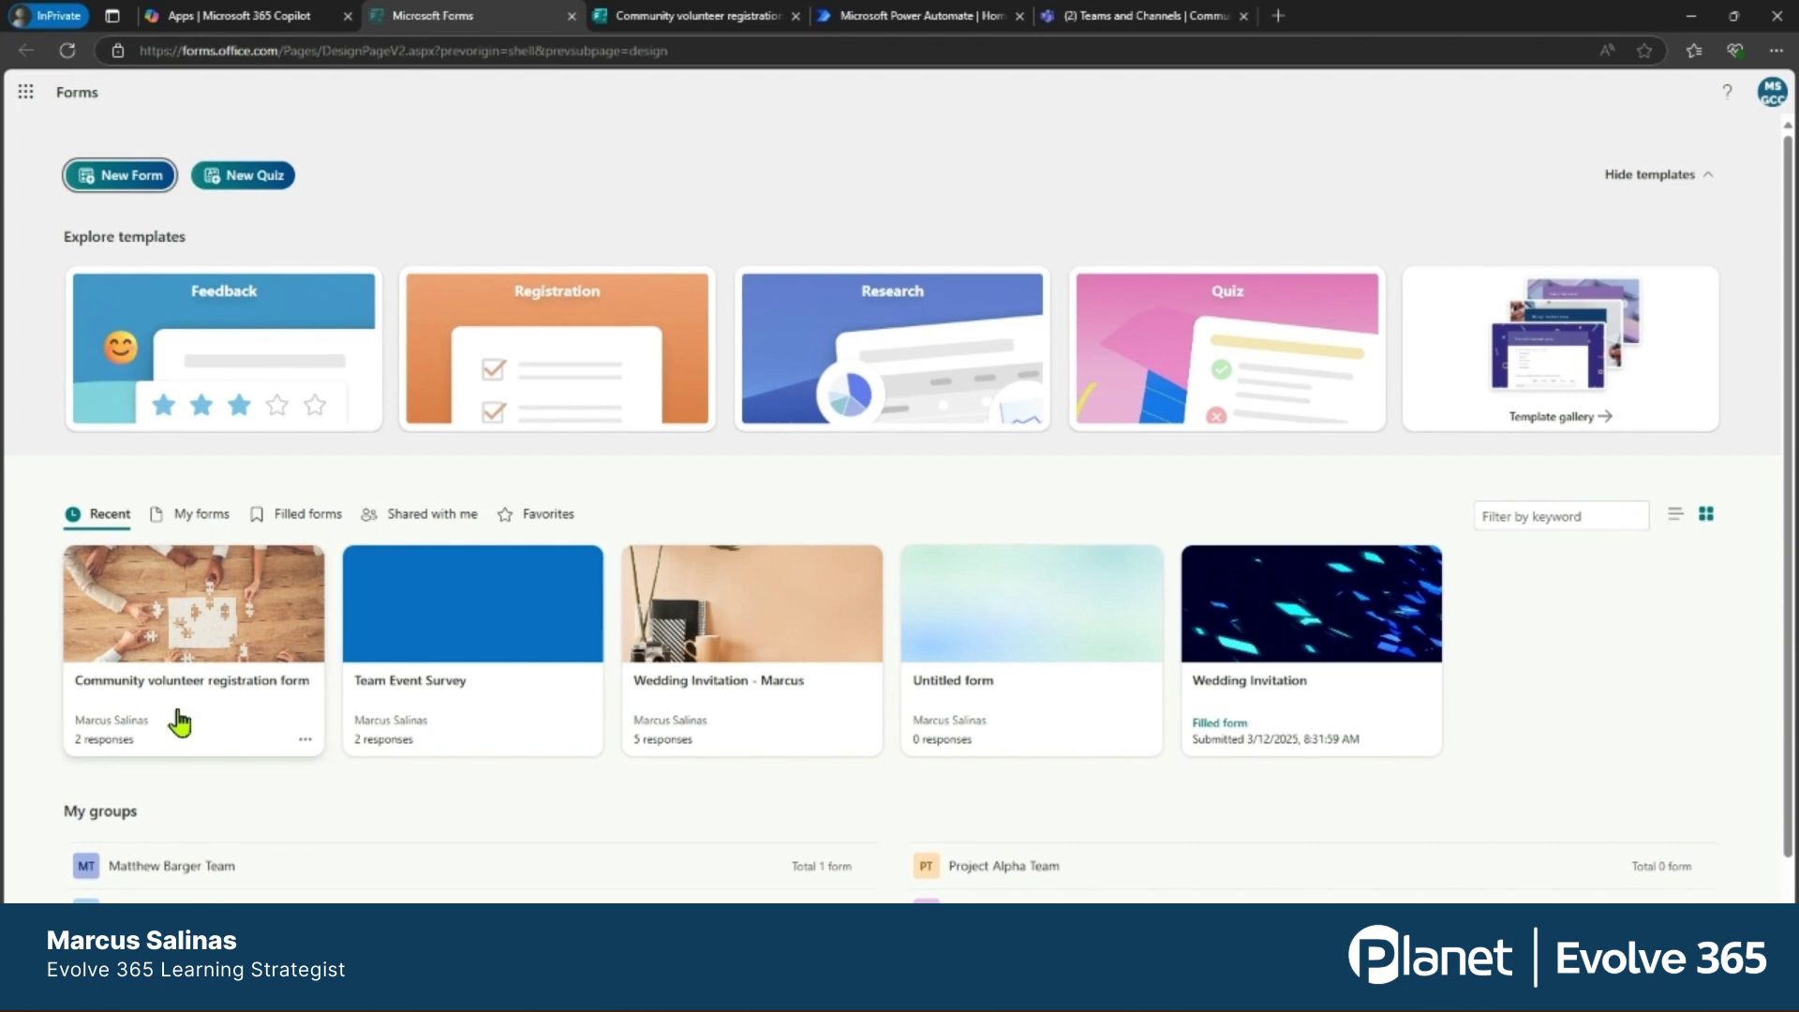
left_click(705, 16)
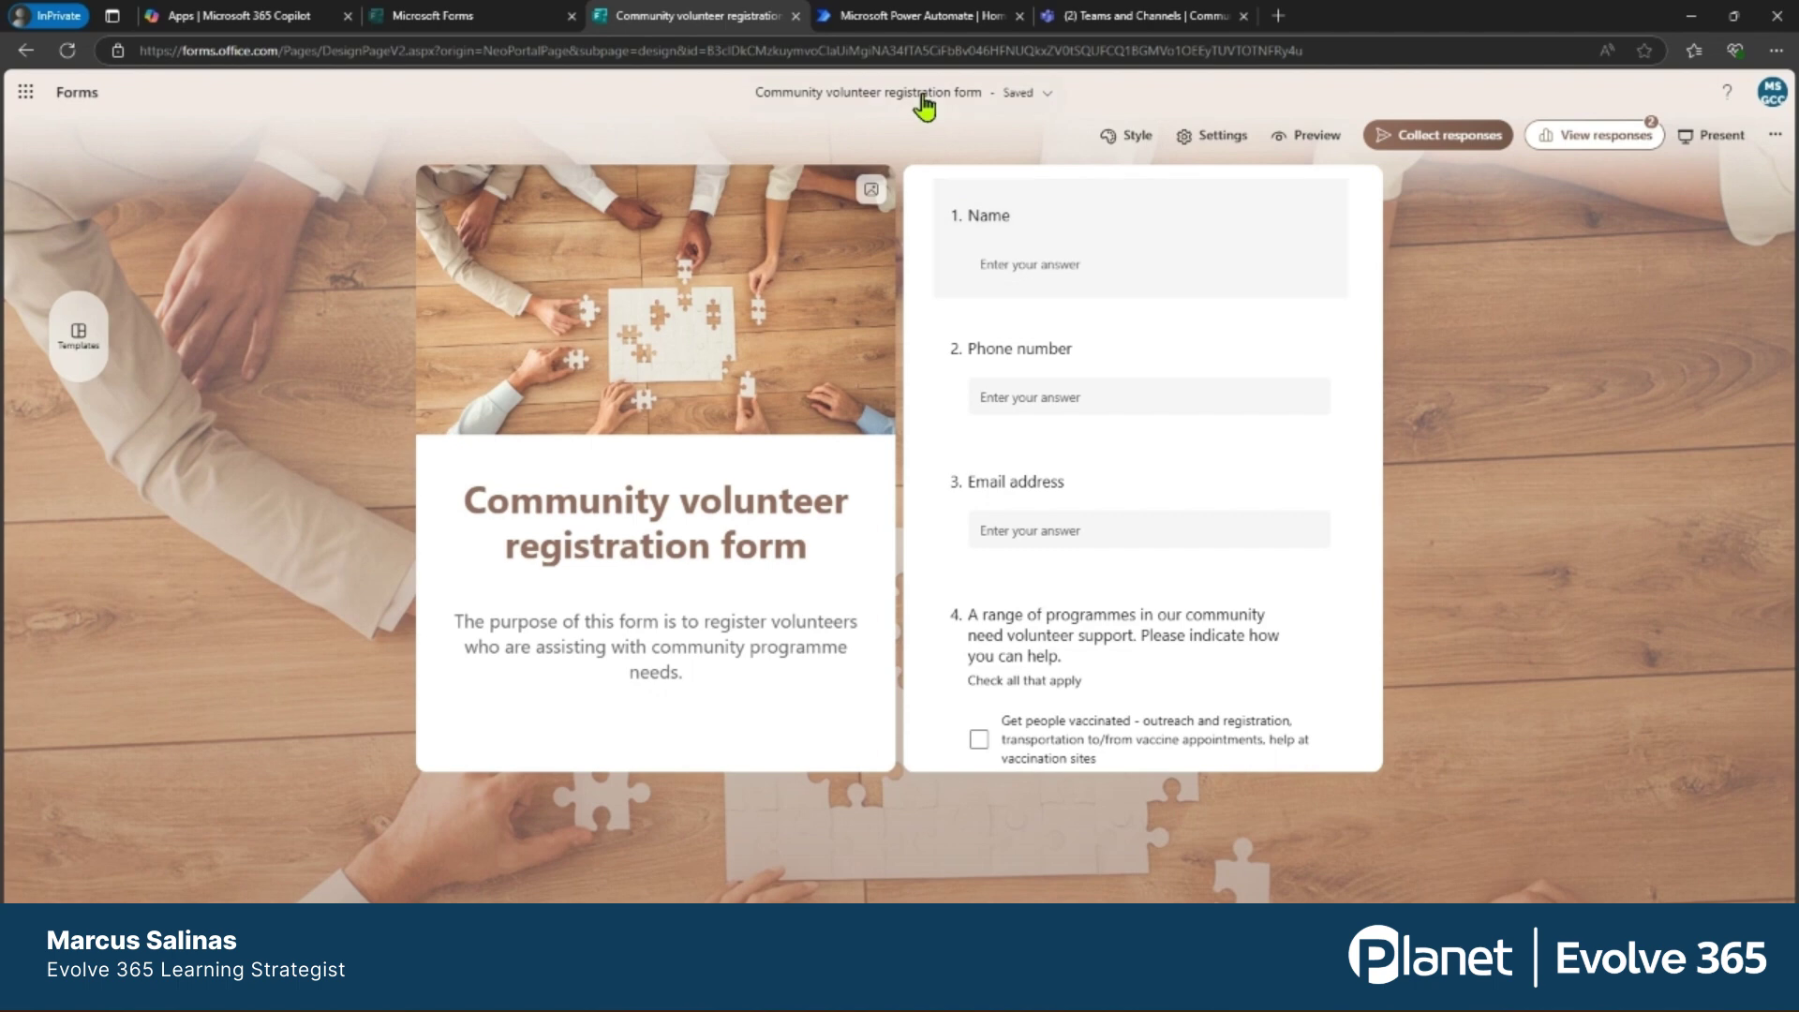
left_click(914, 23)
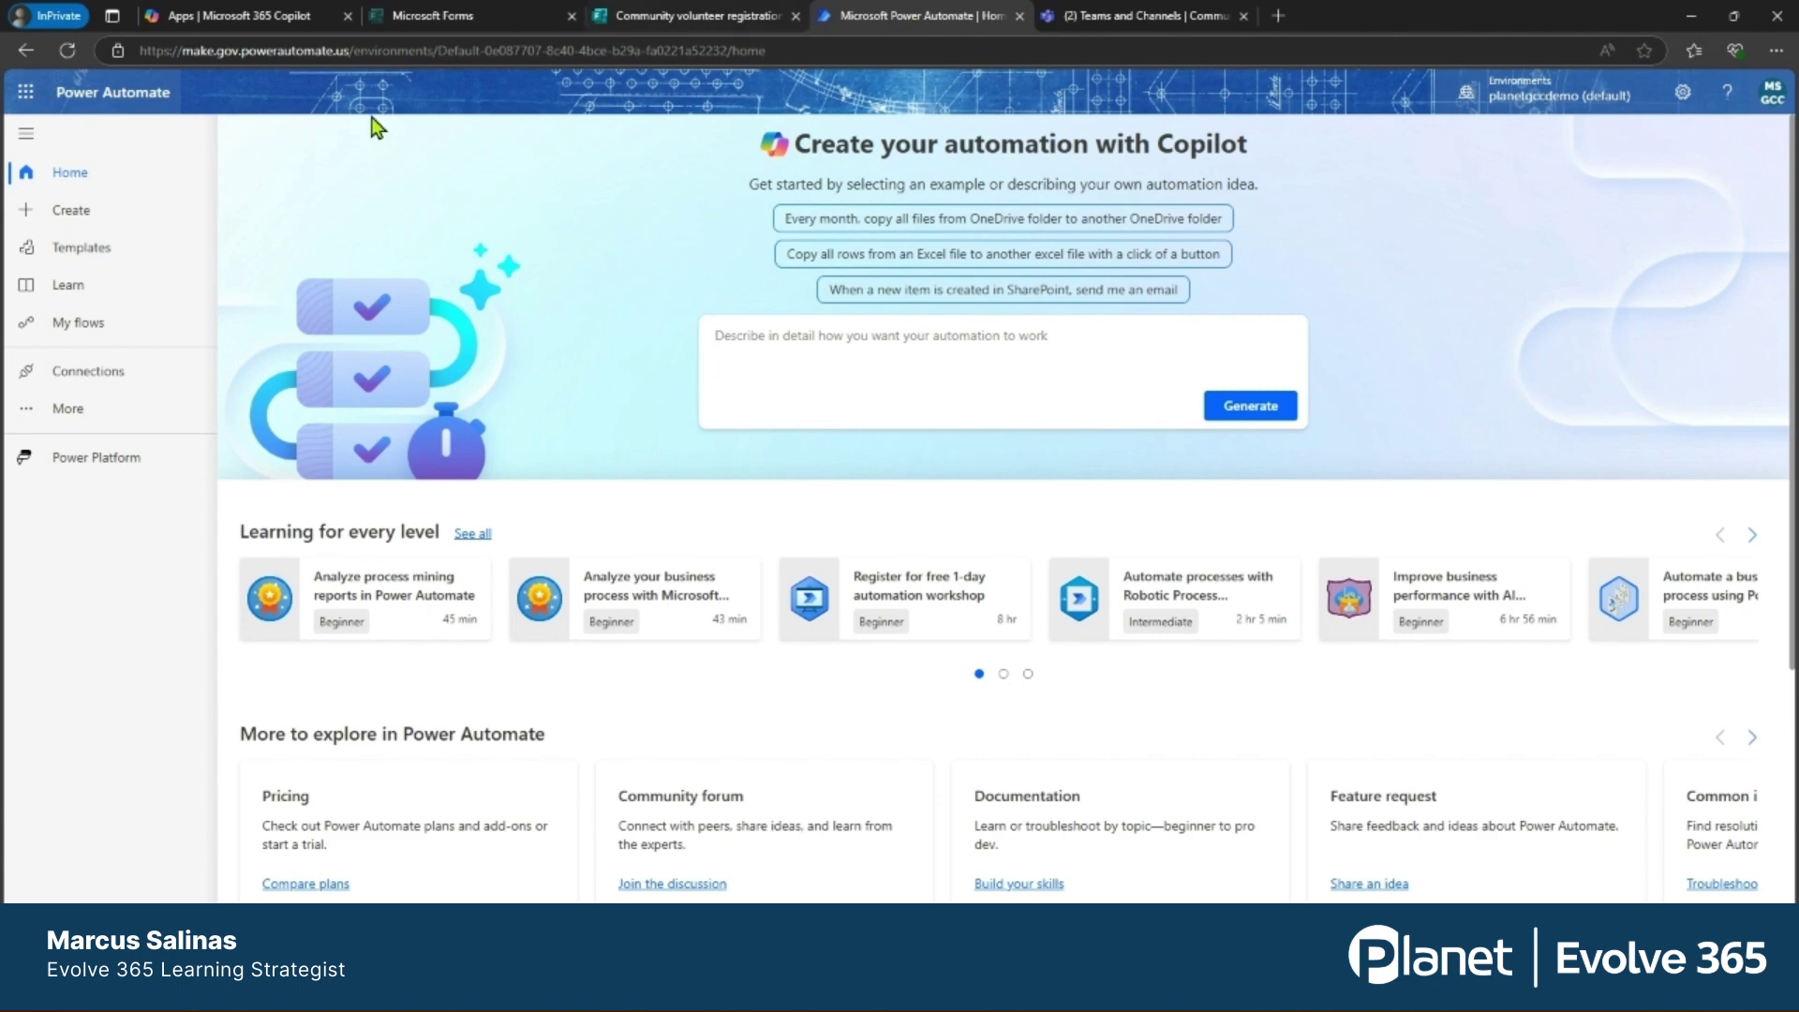
Create the automated cloud flow 'Volunteer Information' with the Forms 'When a new response is submitted' trigger.
left_click(58, 225)
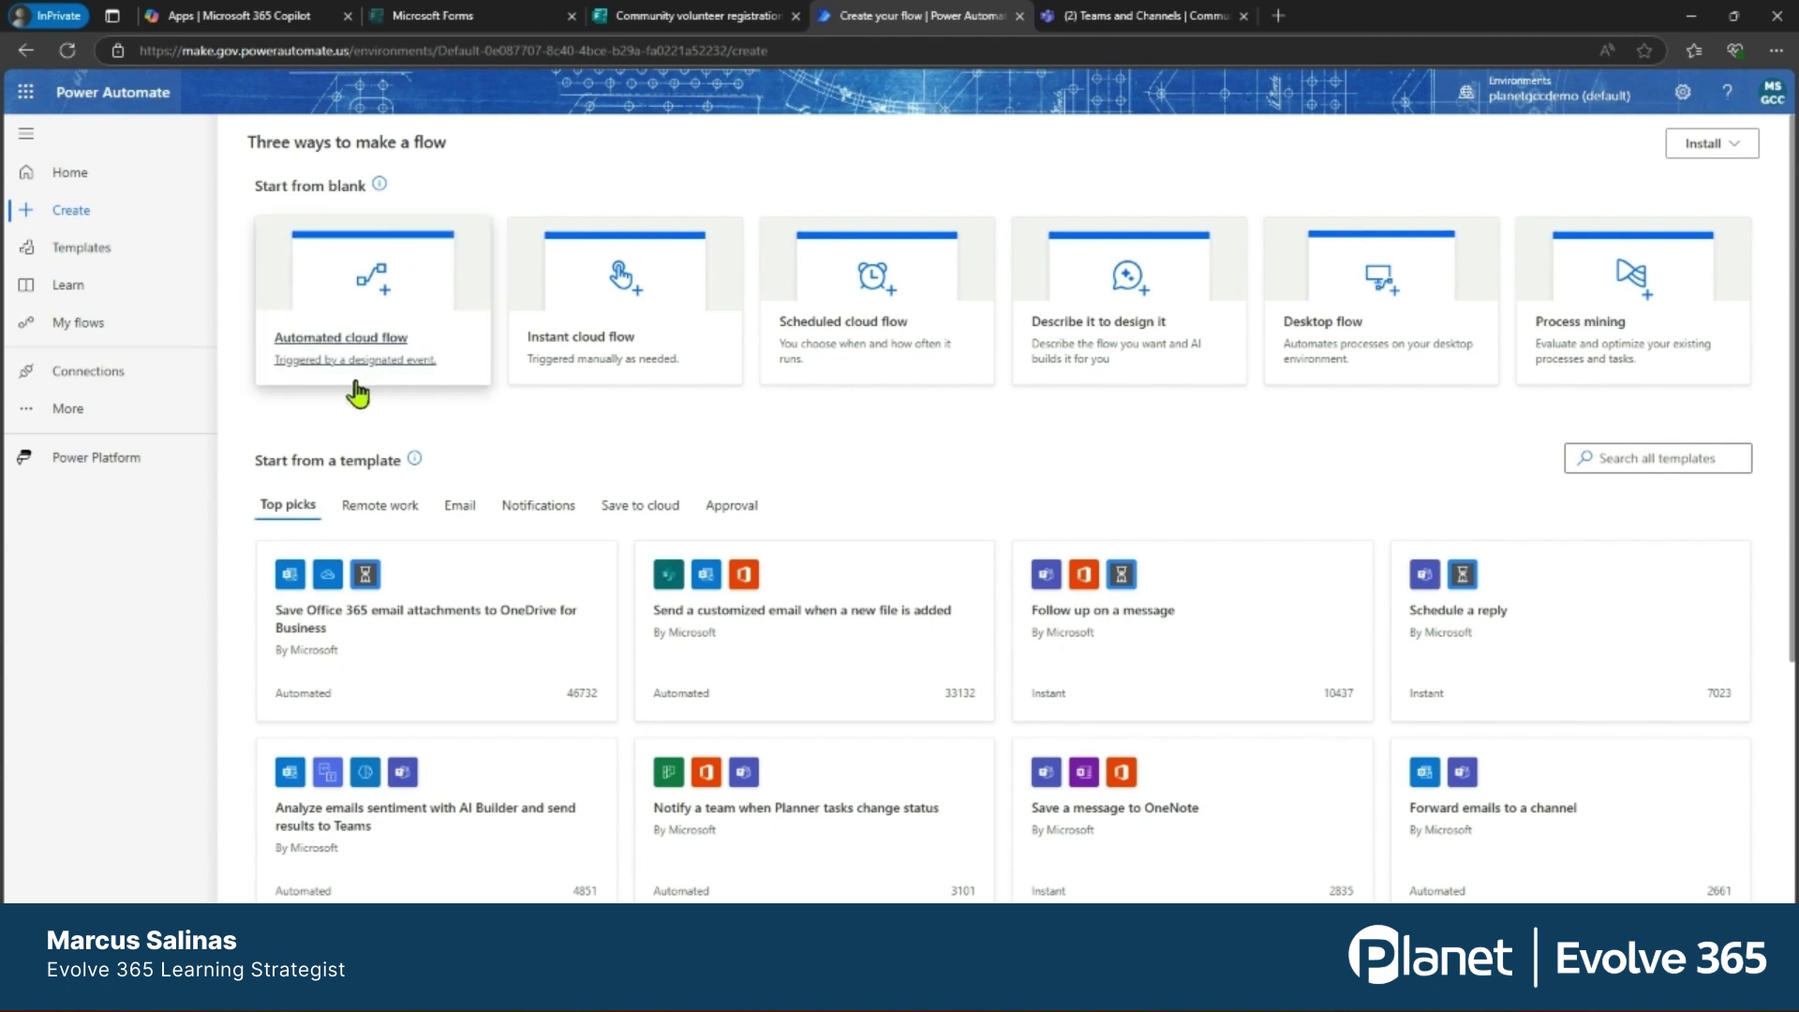
left_click(371, 322)
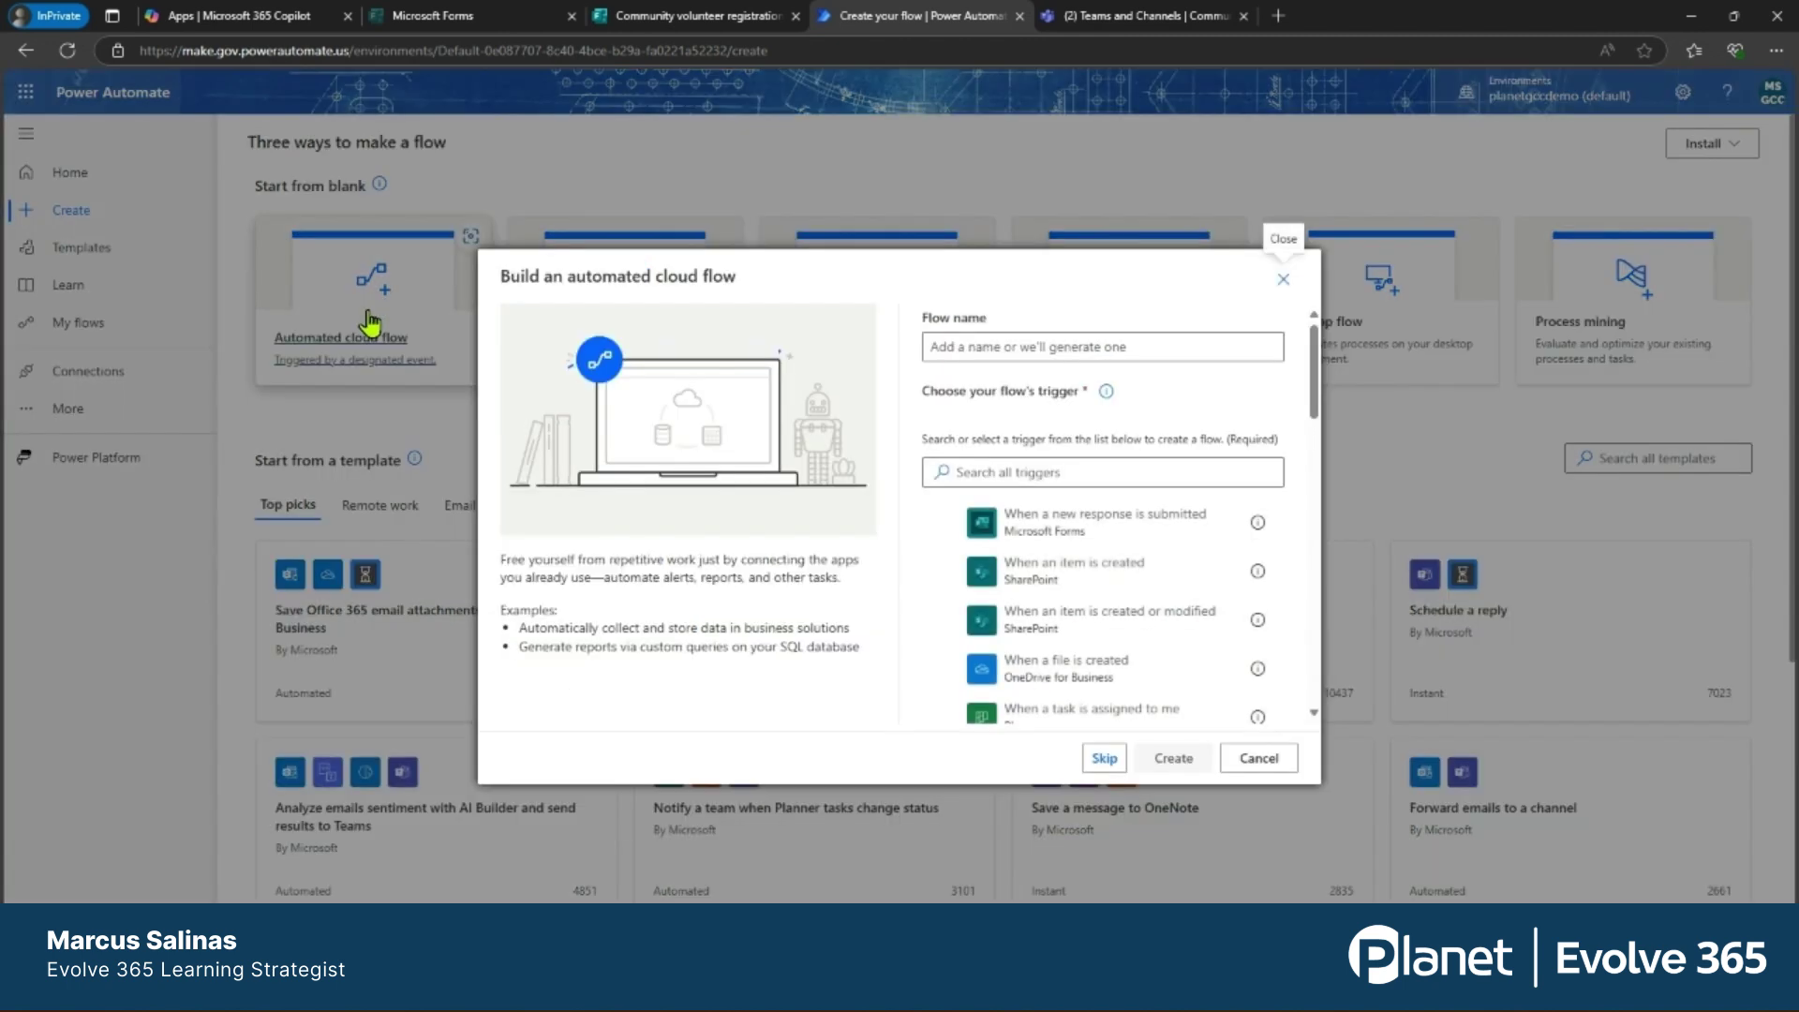
left_click(992, 345)
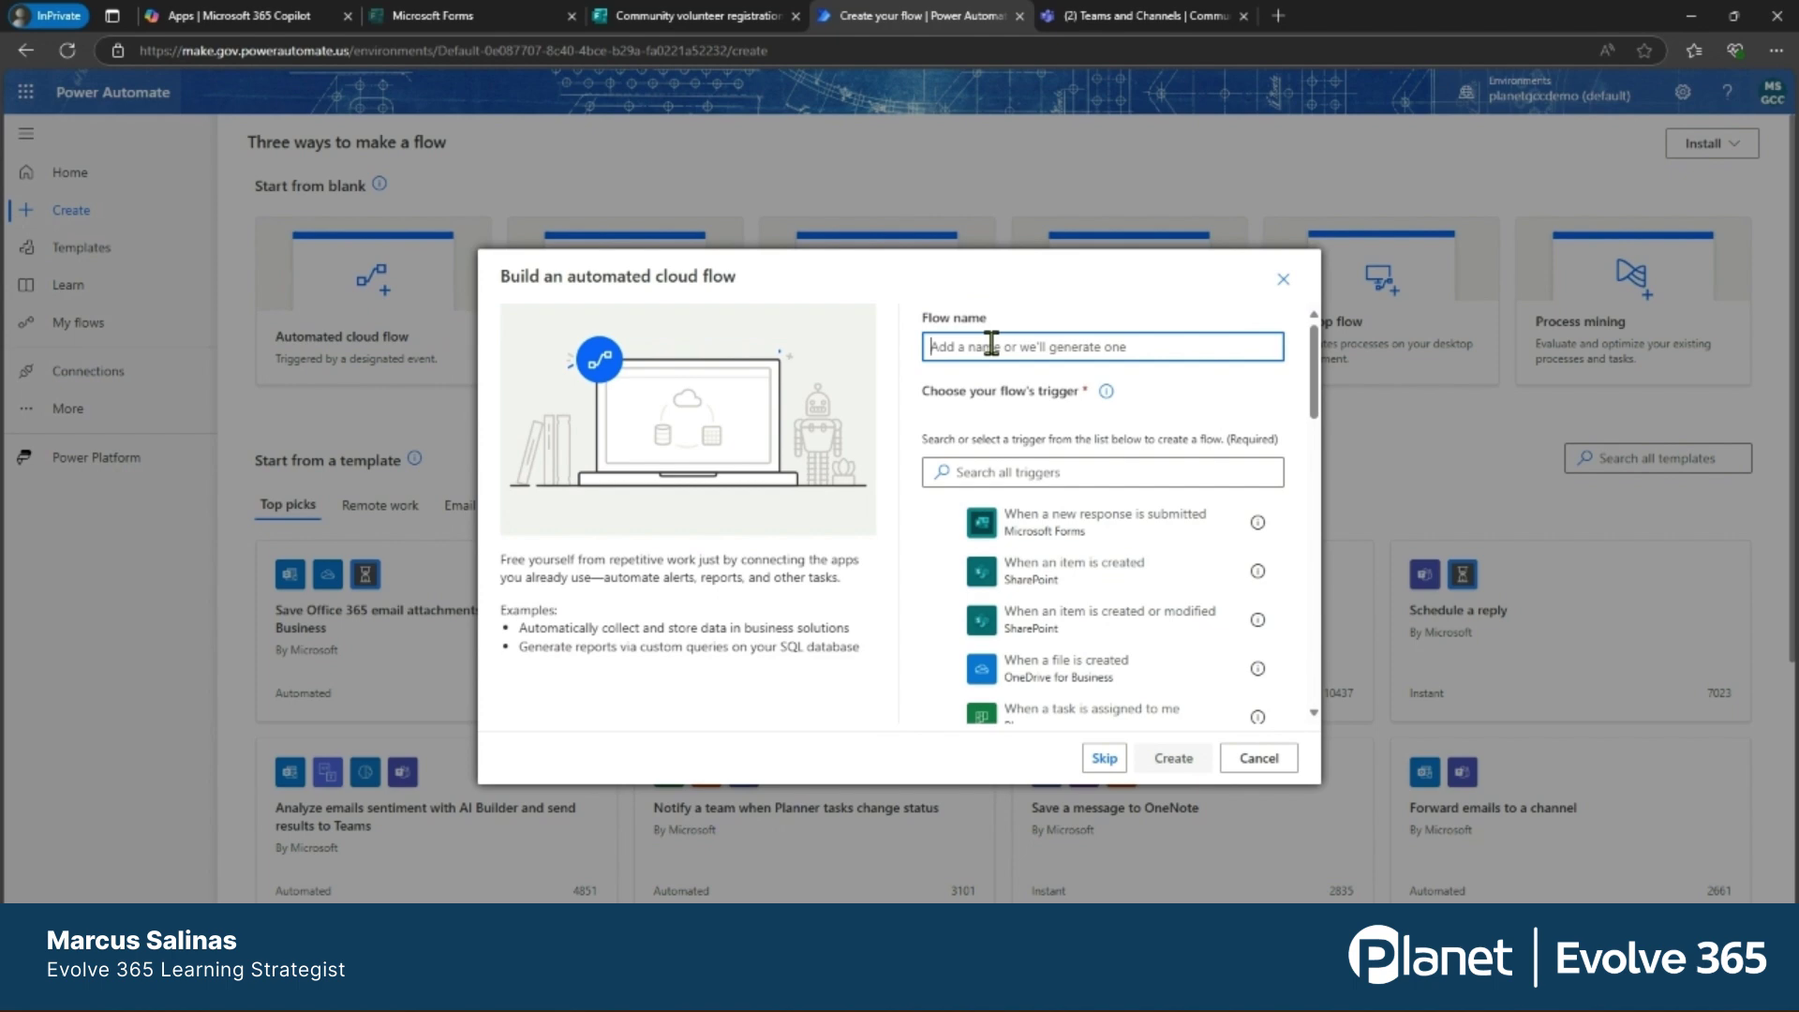
type("Volunteer Information")
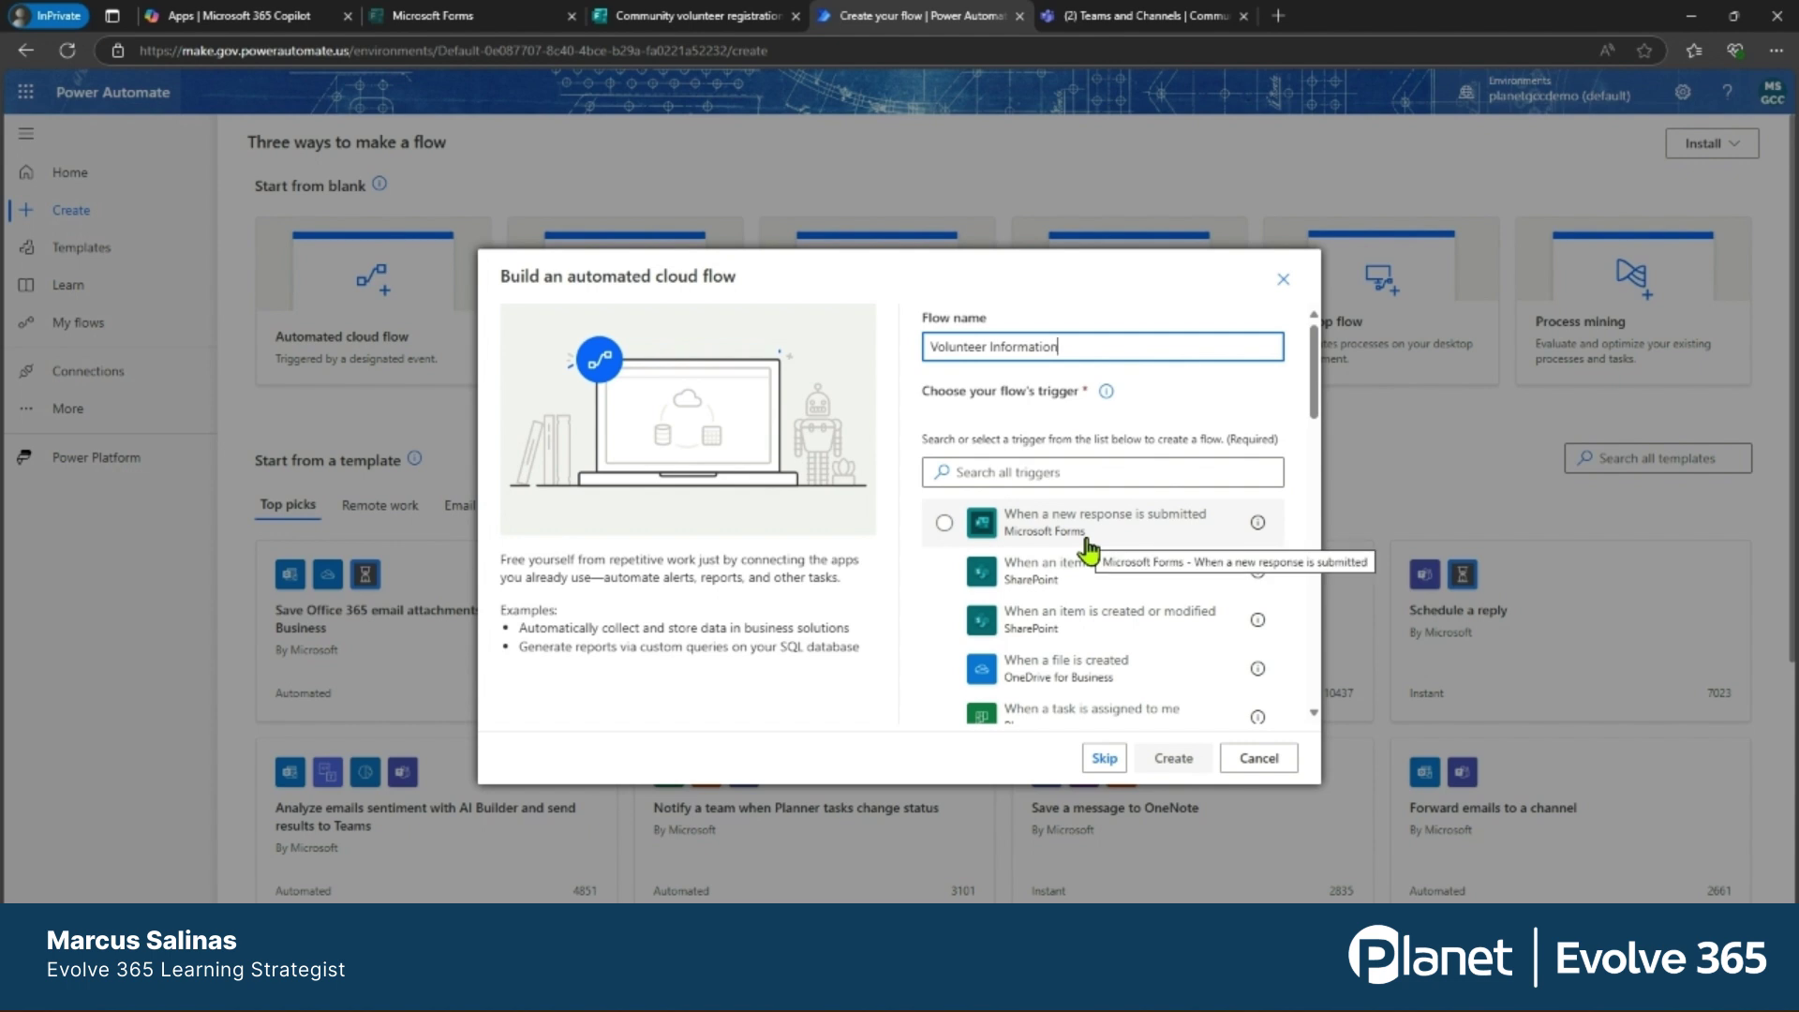
left_click(1089, 551)
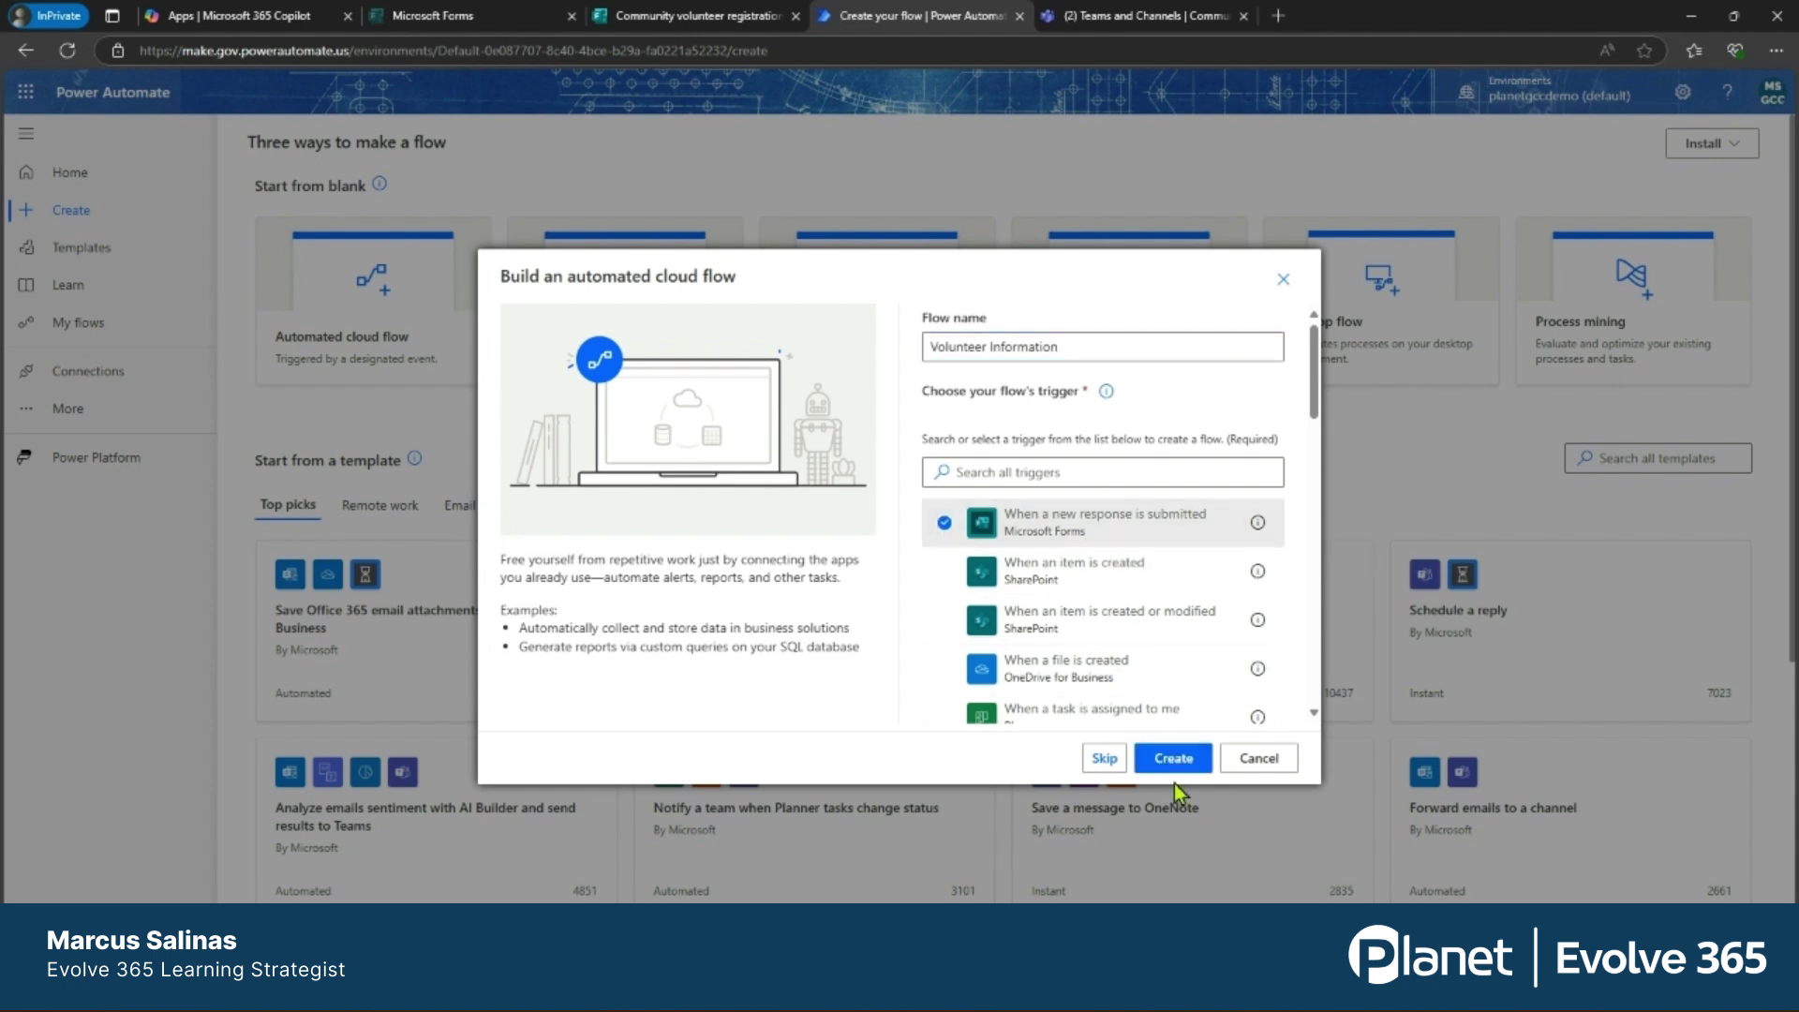
left_click(1171, 759)
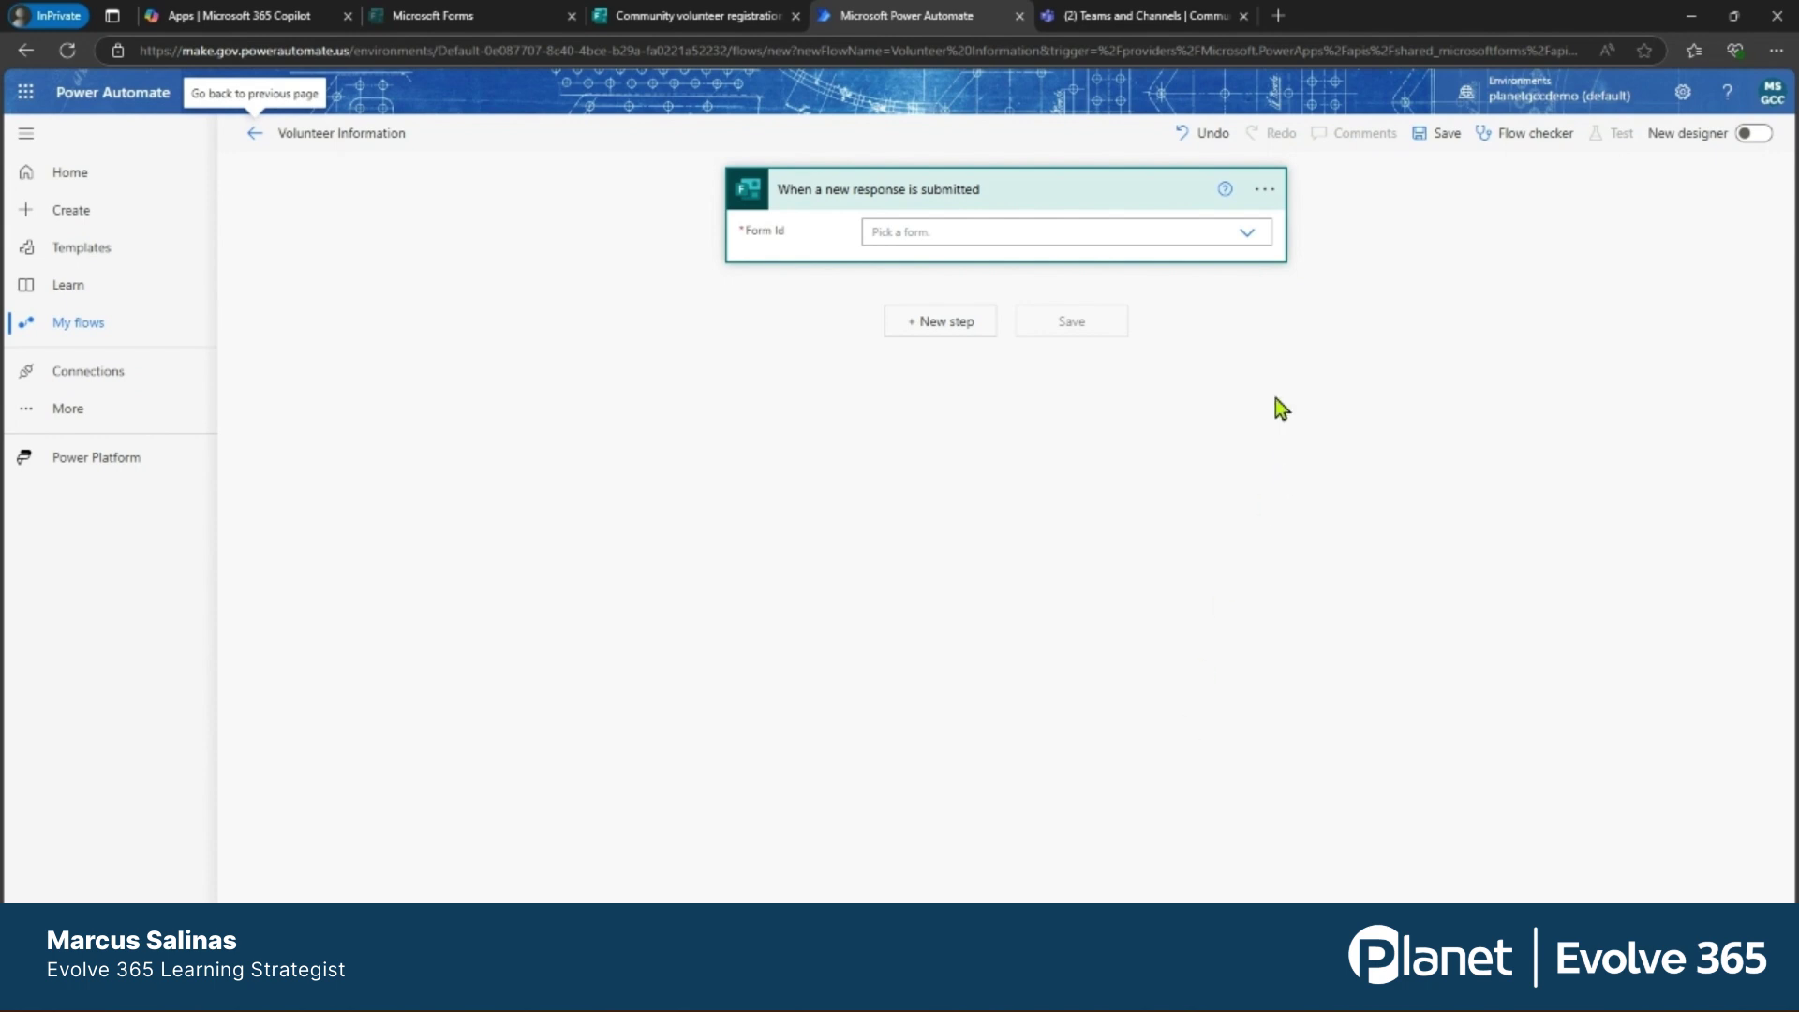
Set the trigger's Form Id to the Community volunteer registration form and add a new step.
left_click(1248, 235)
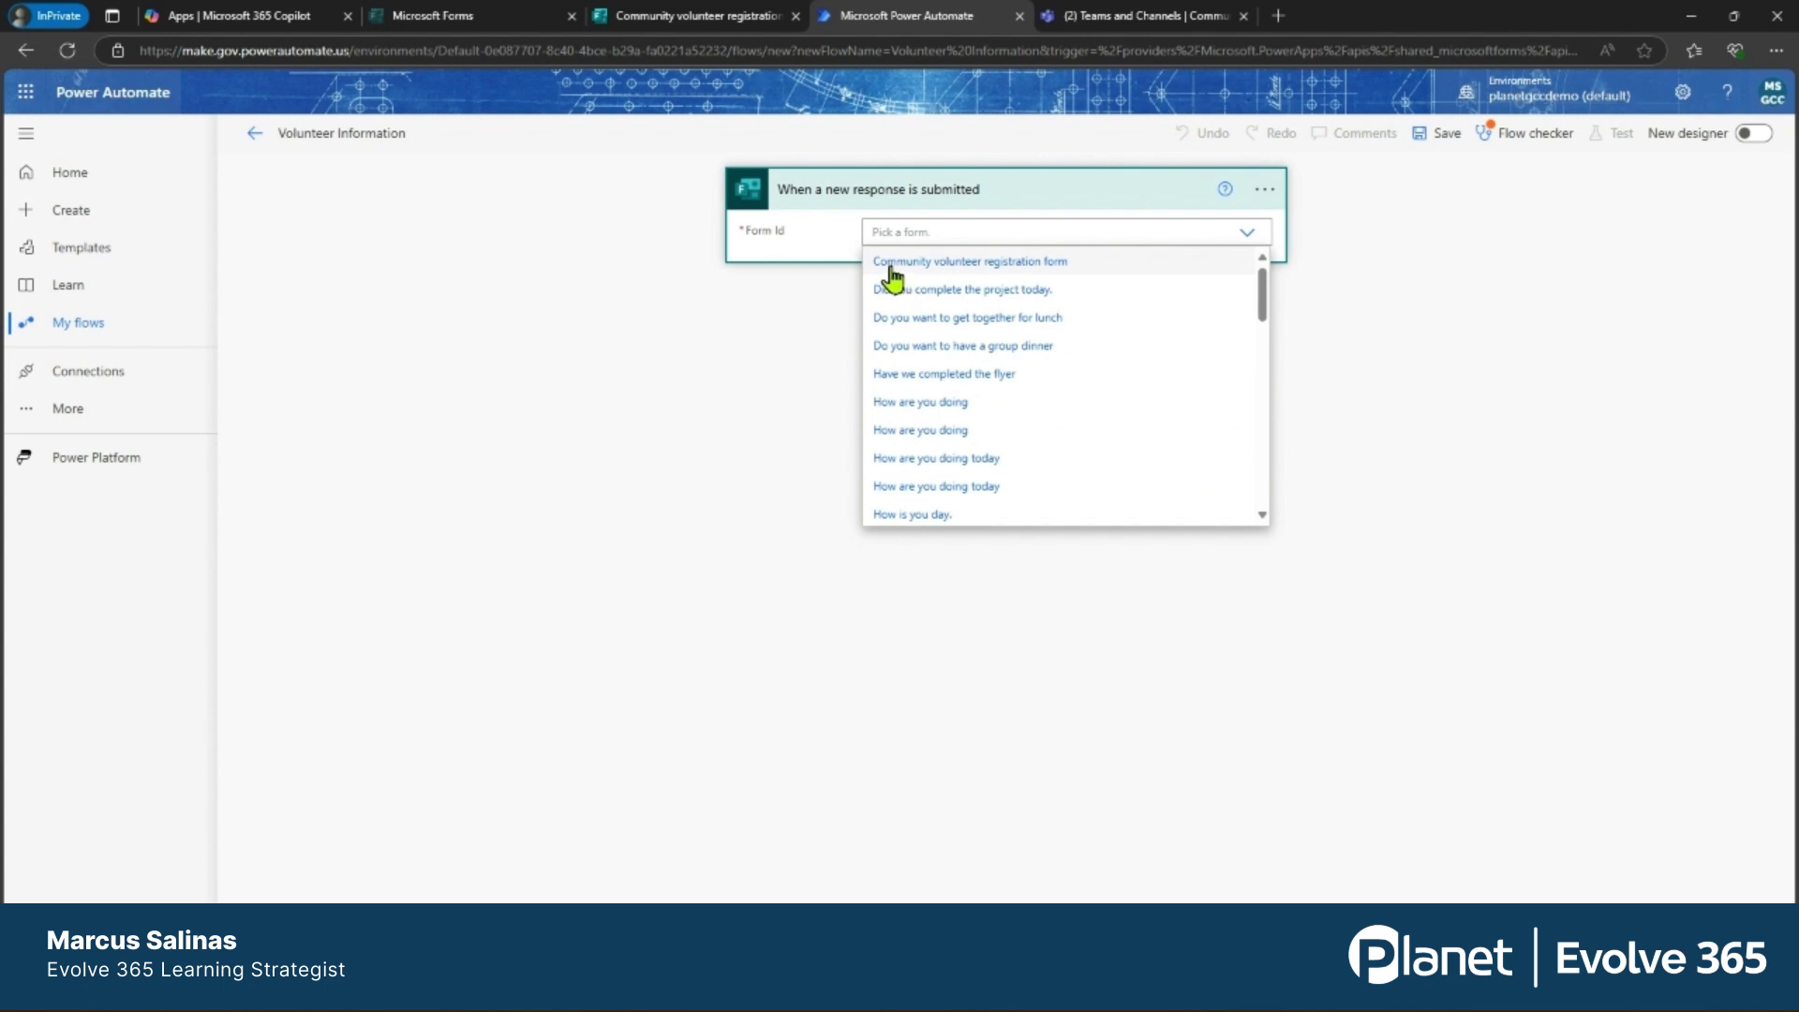
left_click(992, 272)
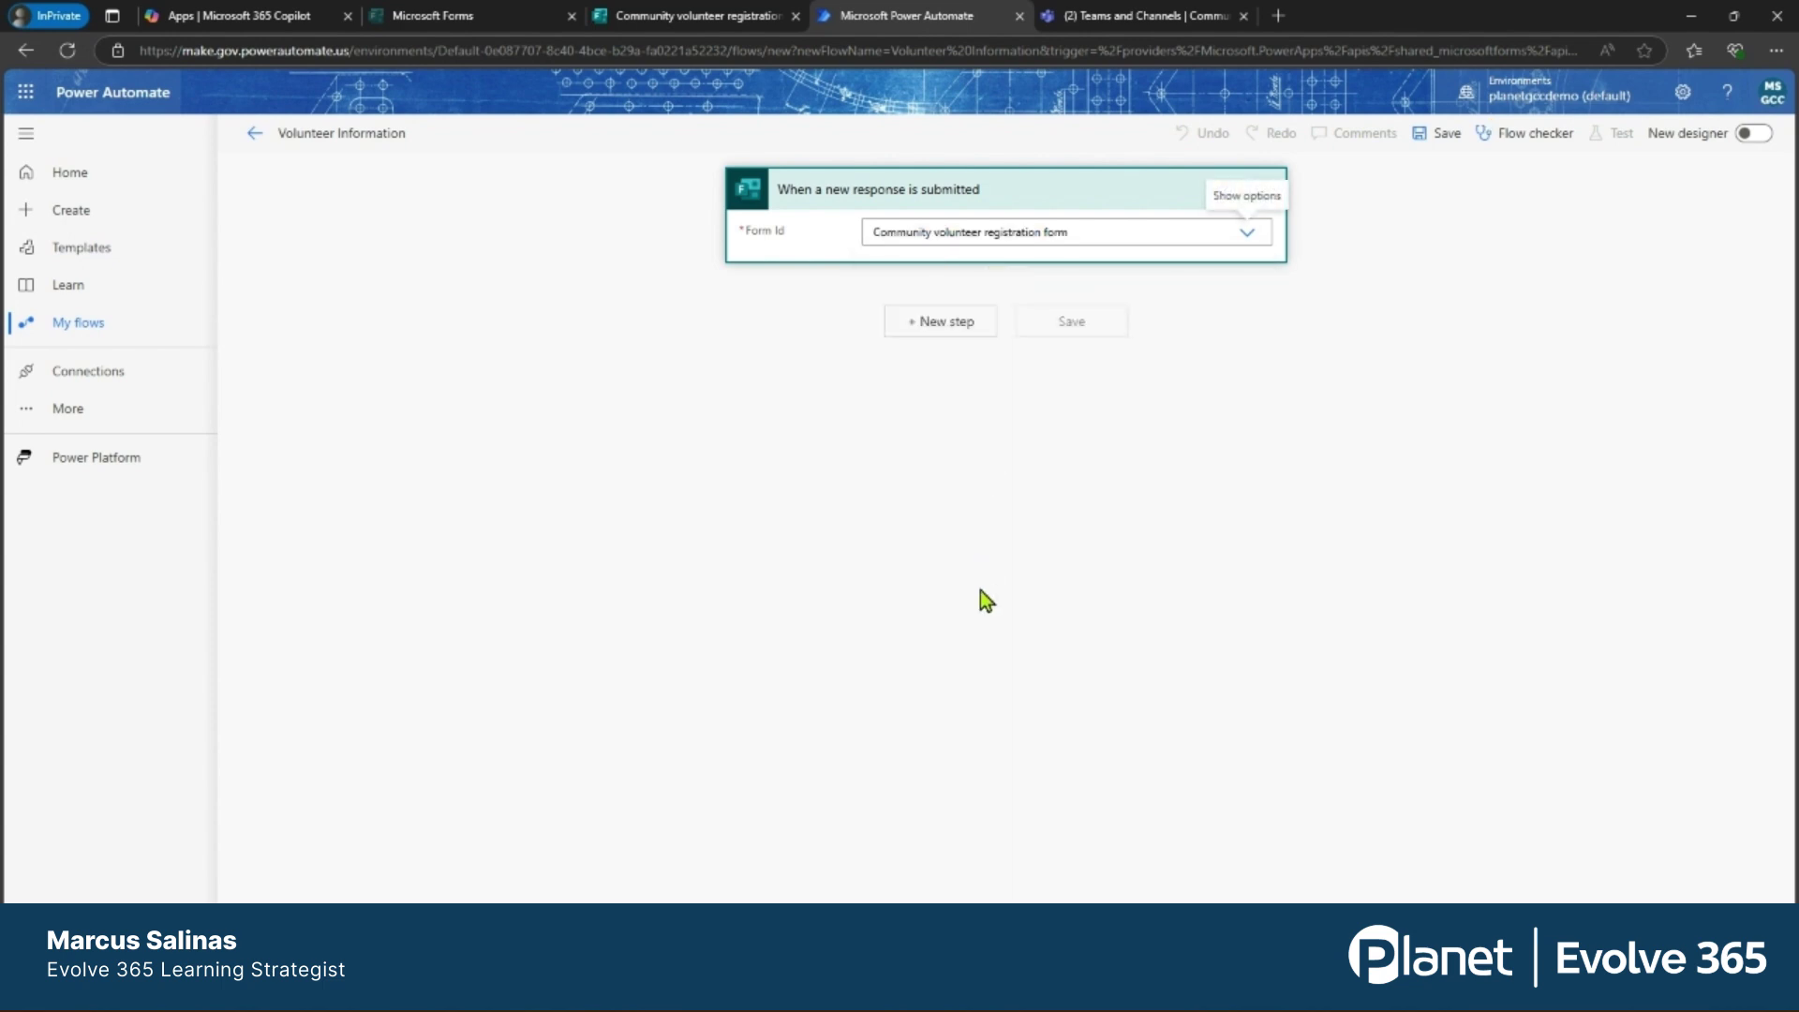
left_click(941, 324)
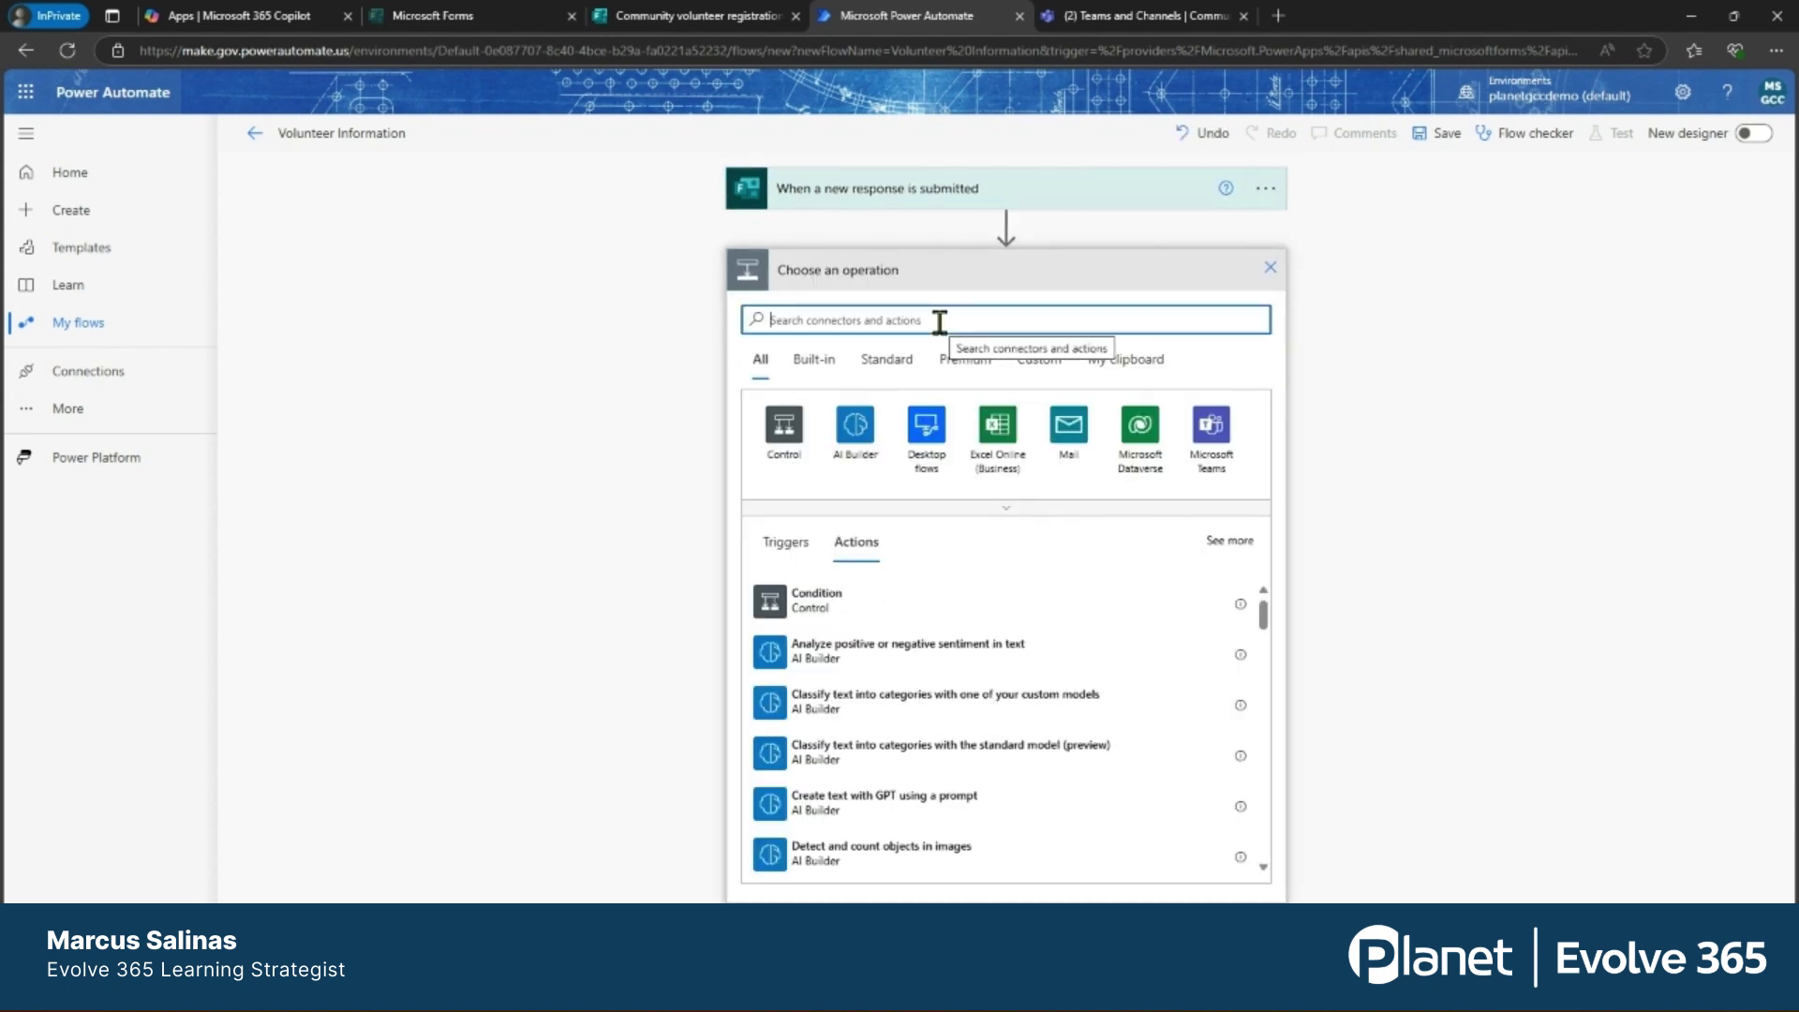
Add the Microsoft Forms 'Get response details' action.
type("Get Response")
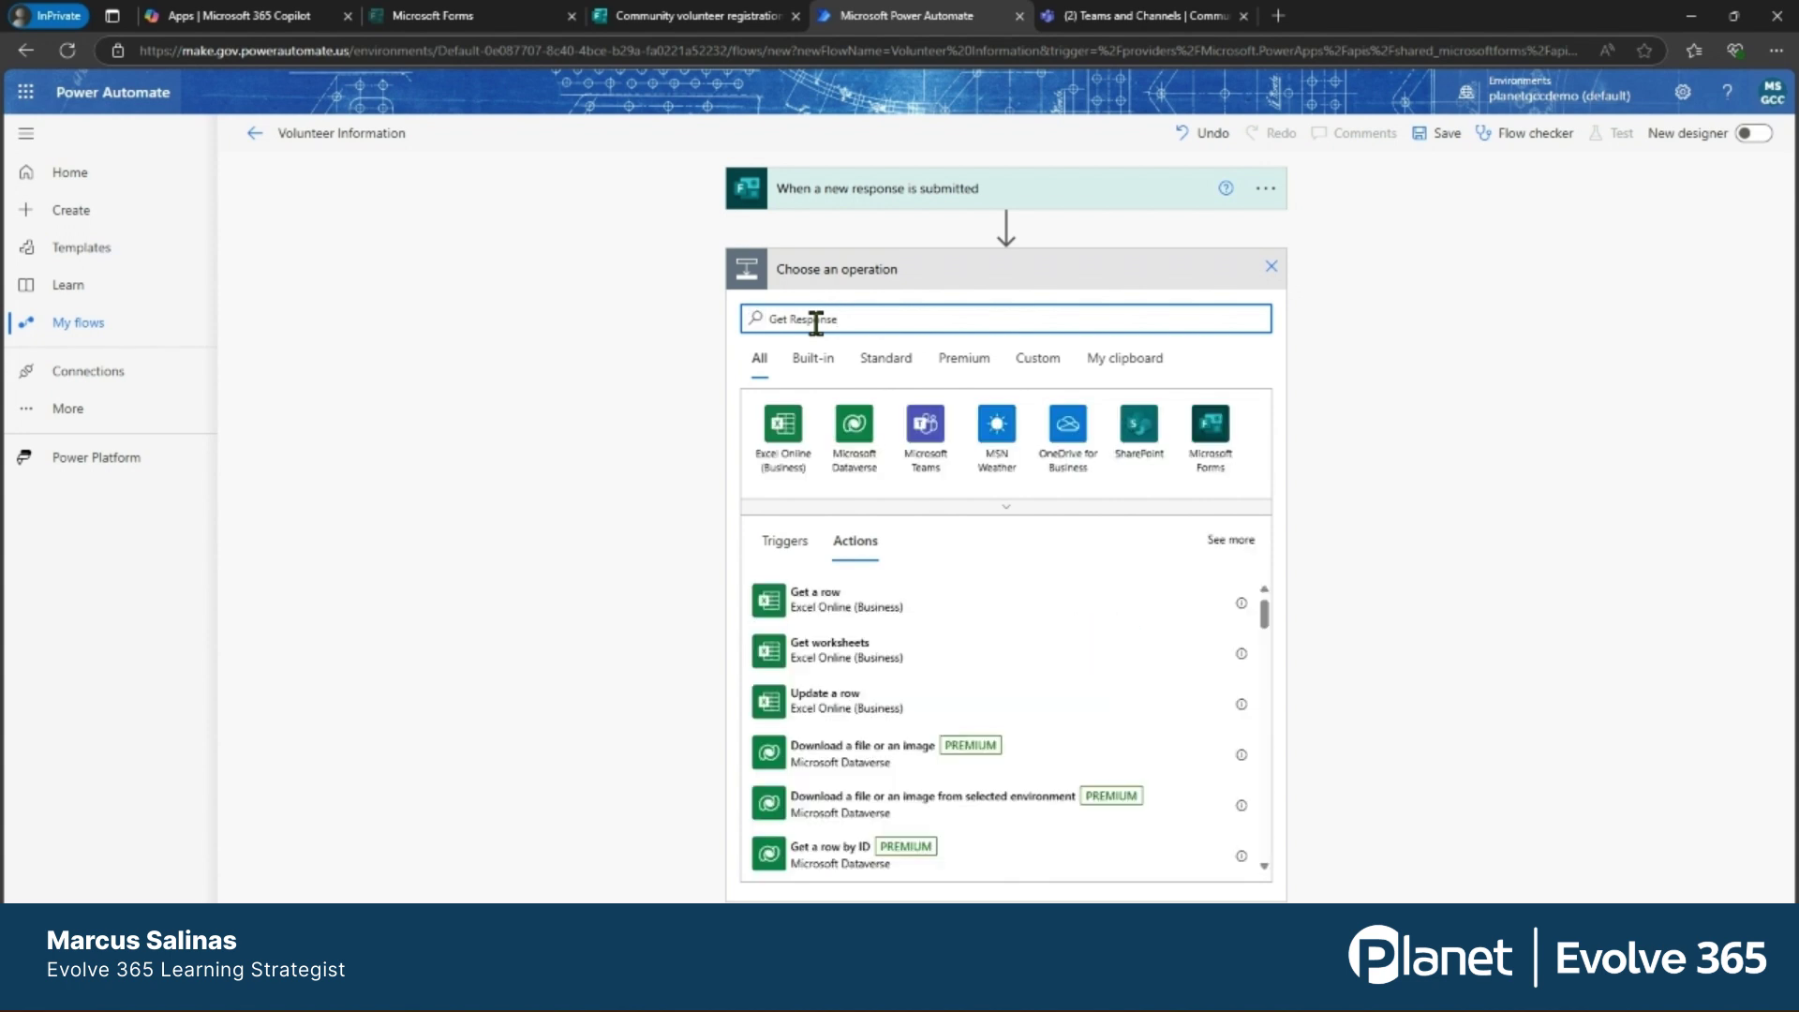
left_click(1211, 427)
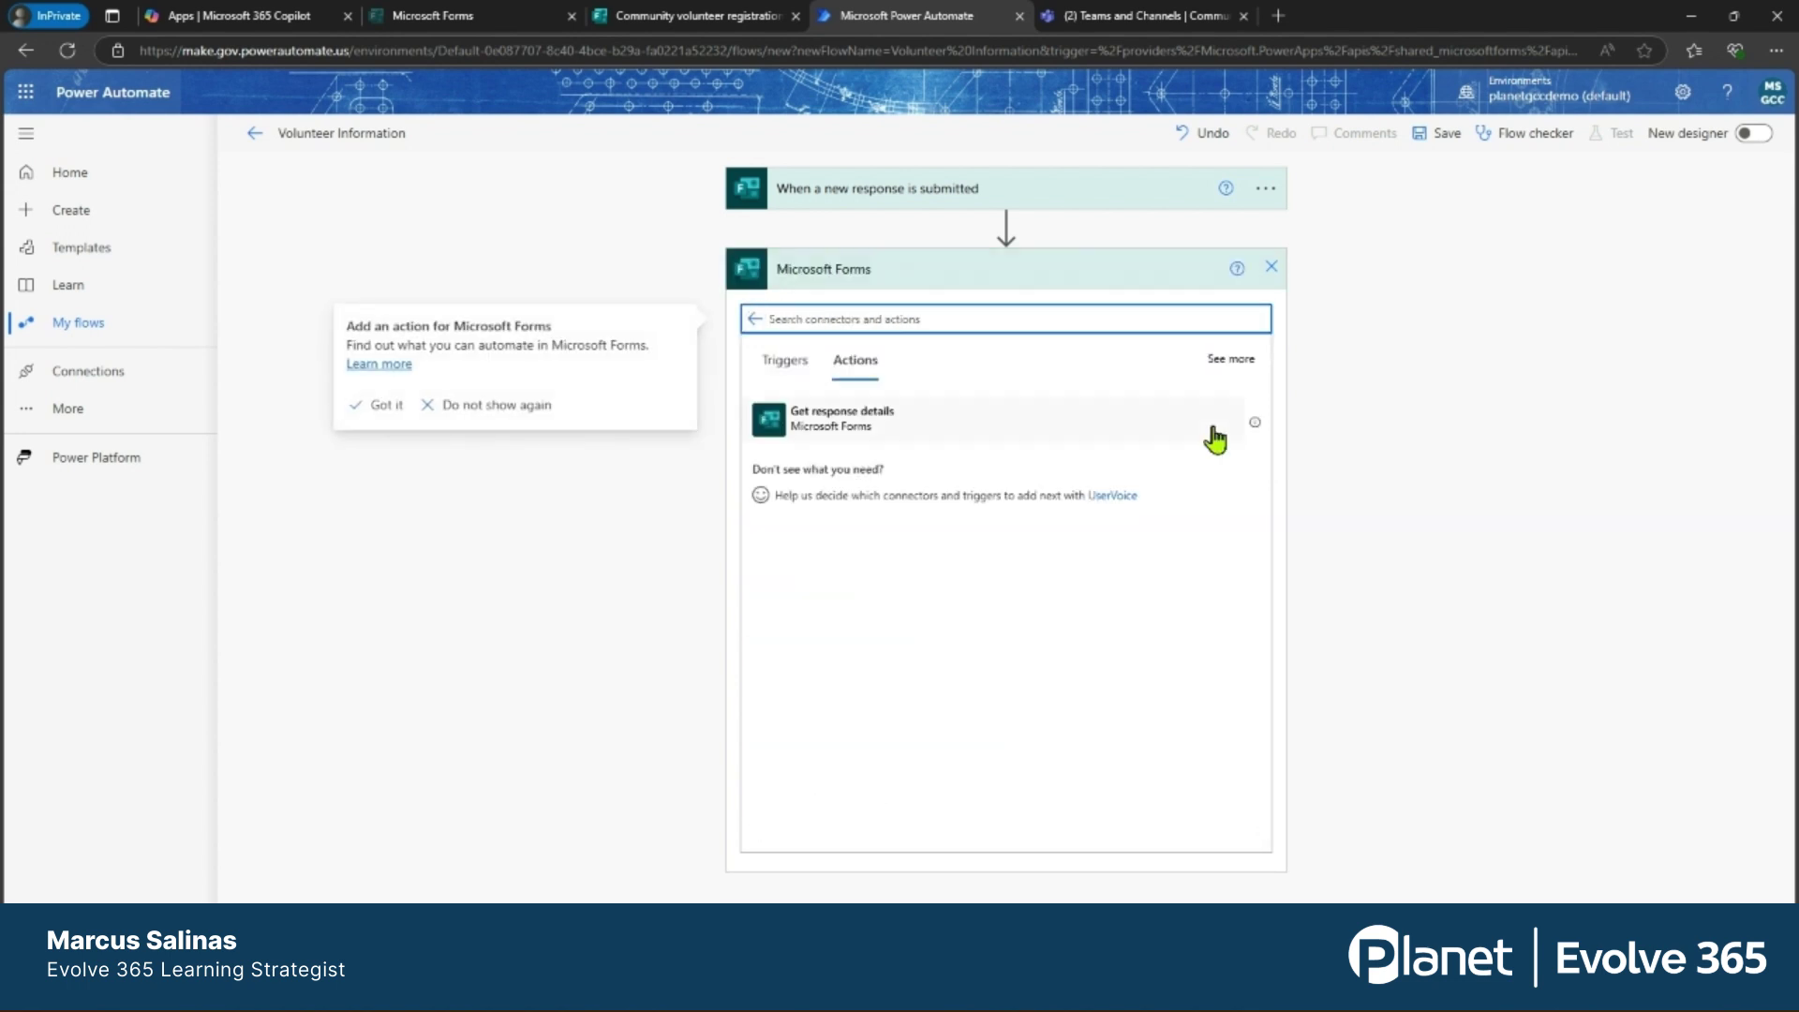
left_click(970, 436)
left_click(970, 435)
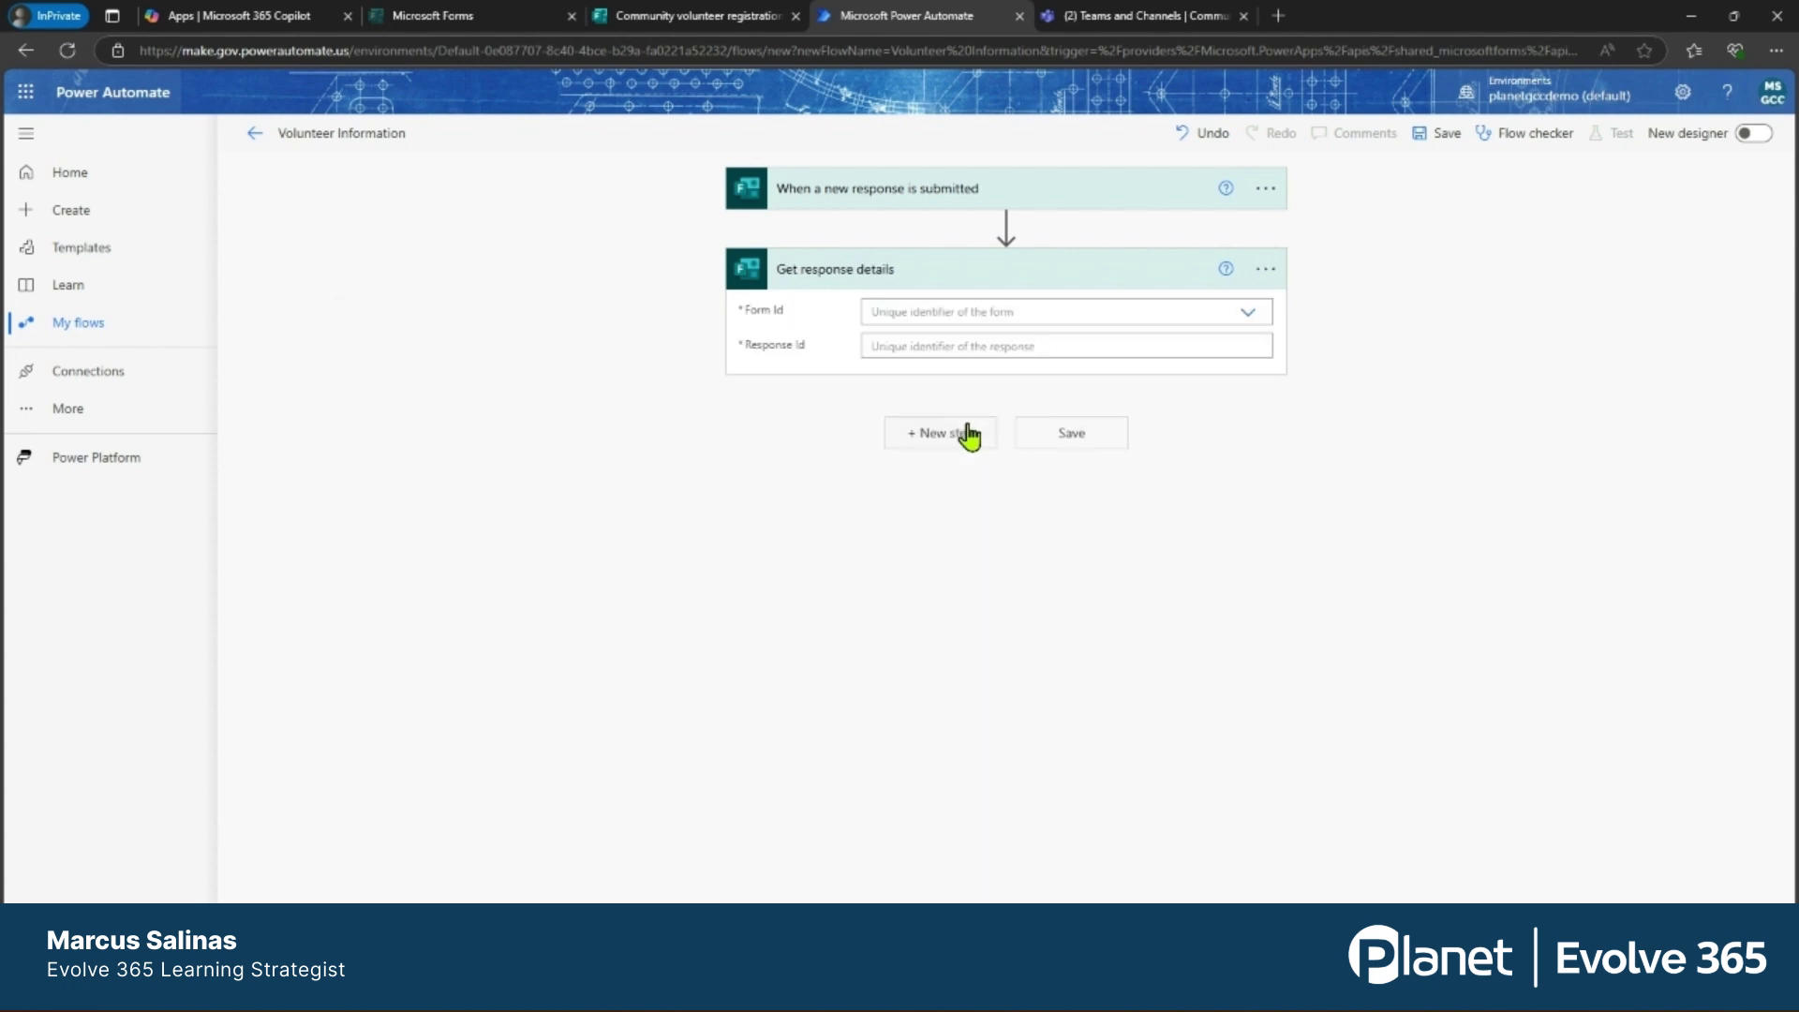
Set its Form Id to the Community volunteer registration form and Response Id from the trigger.
left_click(1252, 318)
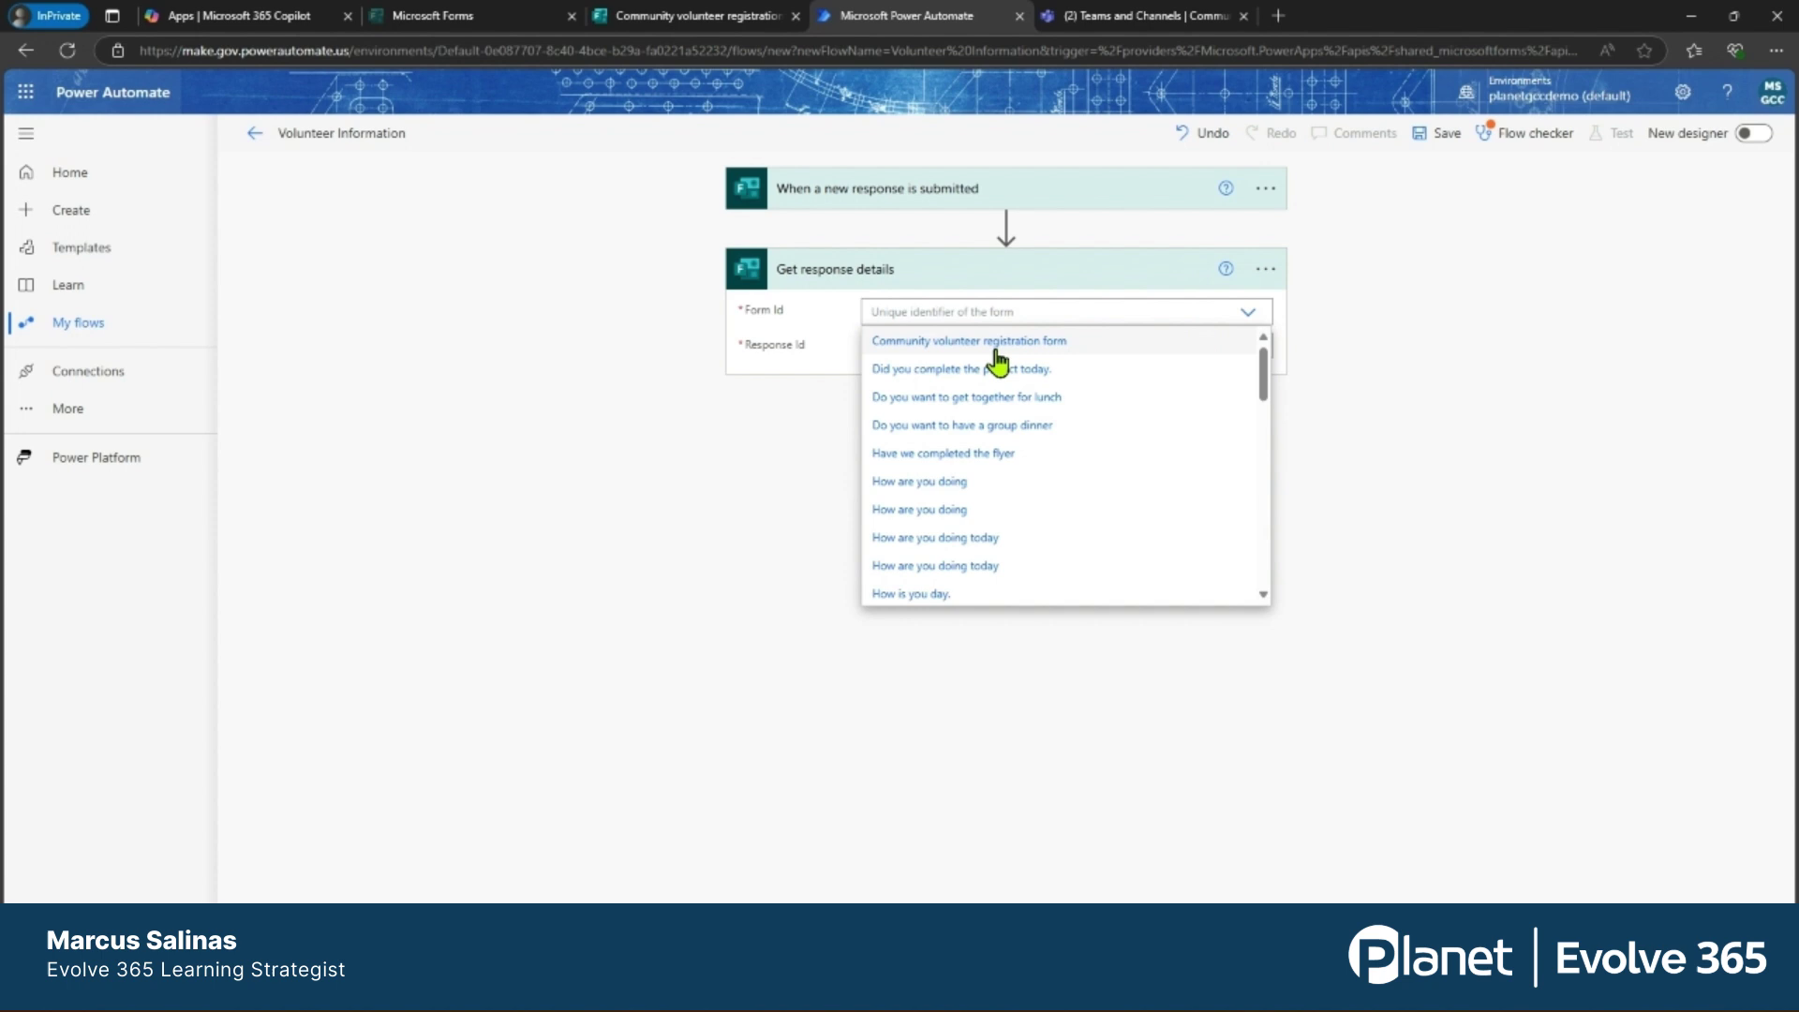
left_click(982, 343)
left_click(997, 347)
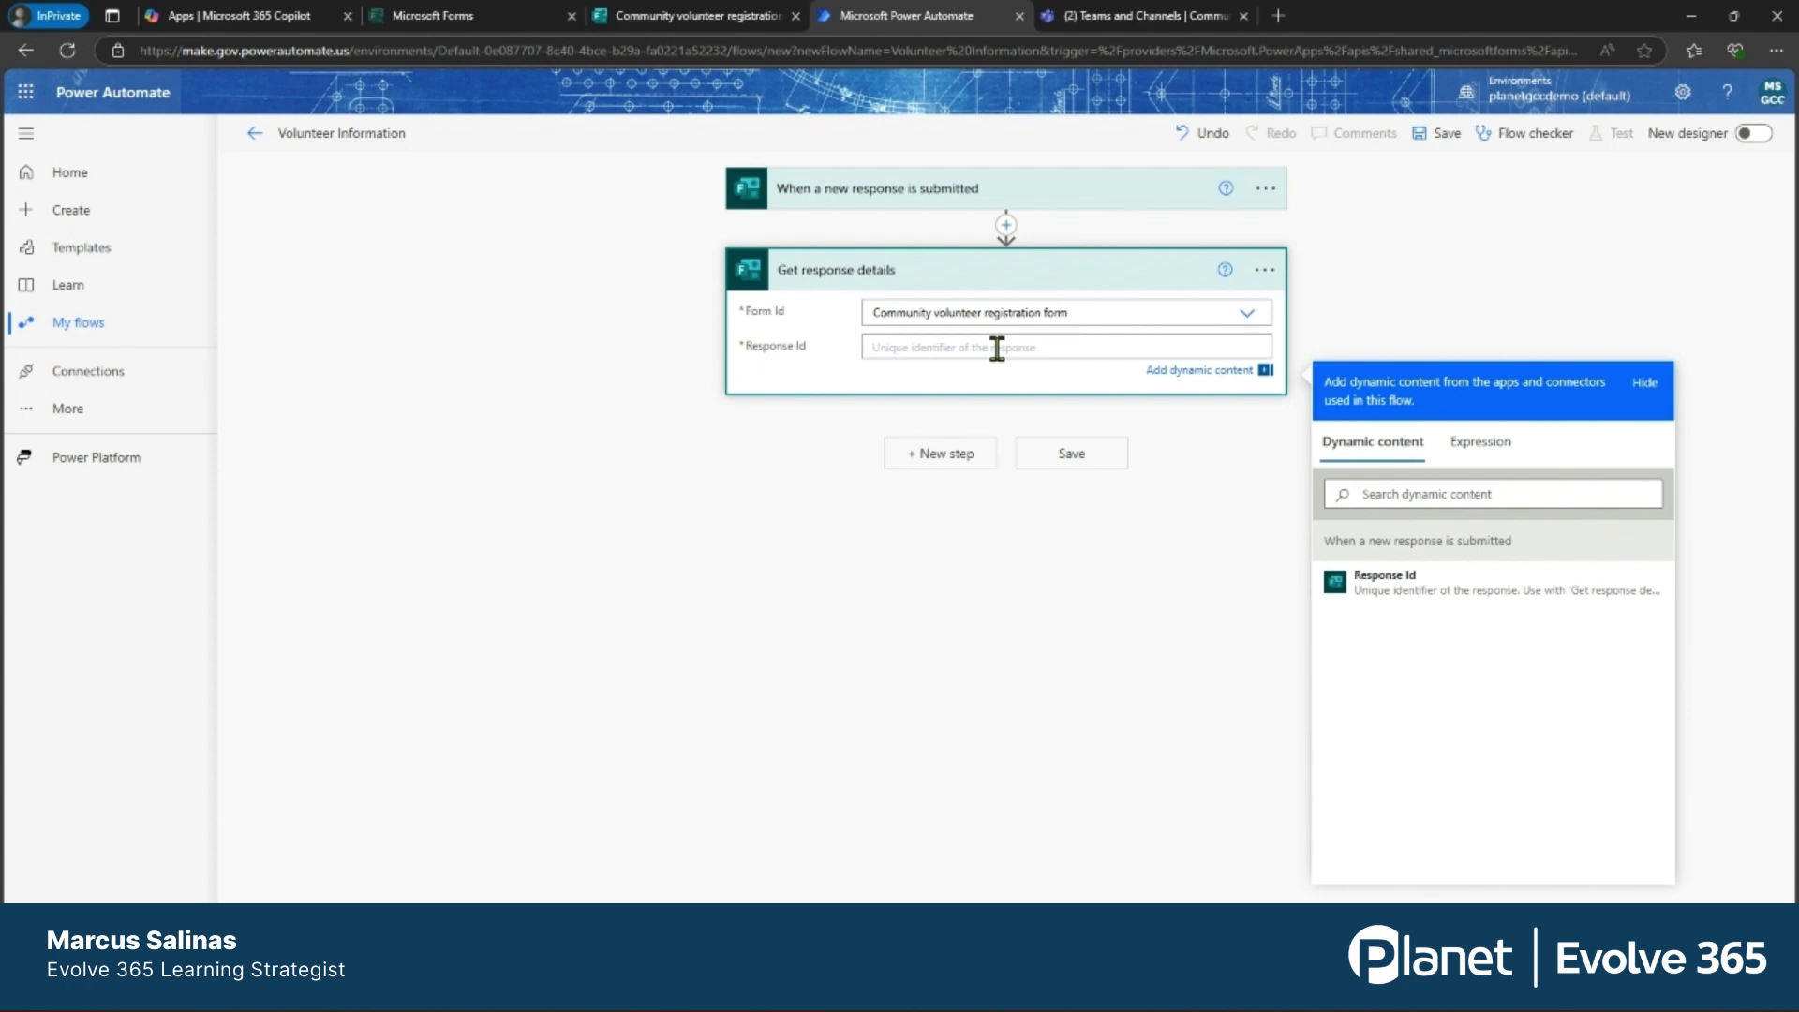
left_click(1390, 585)
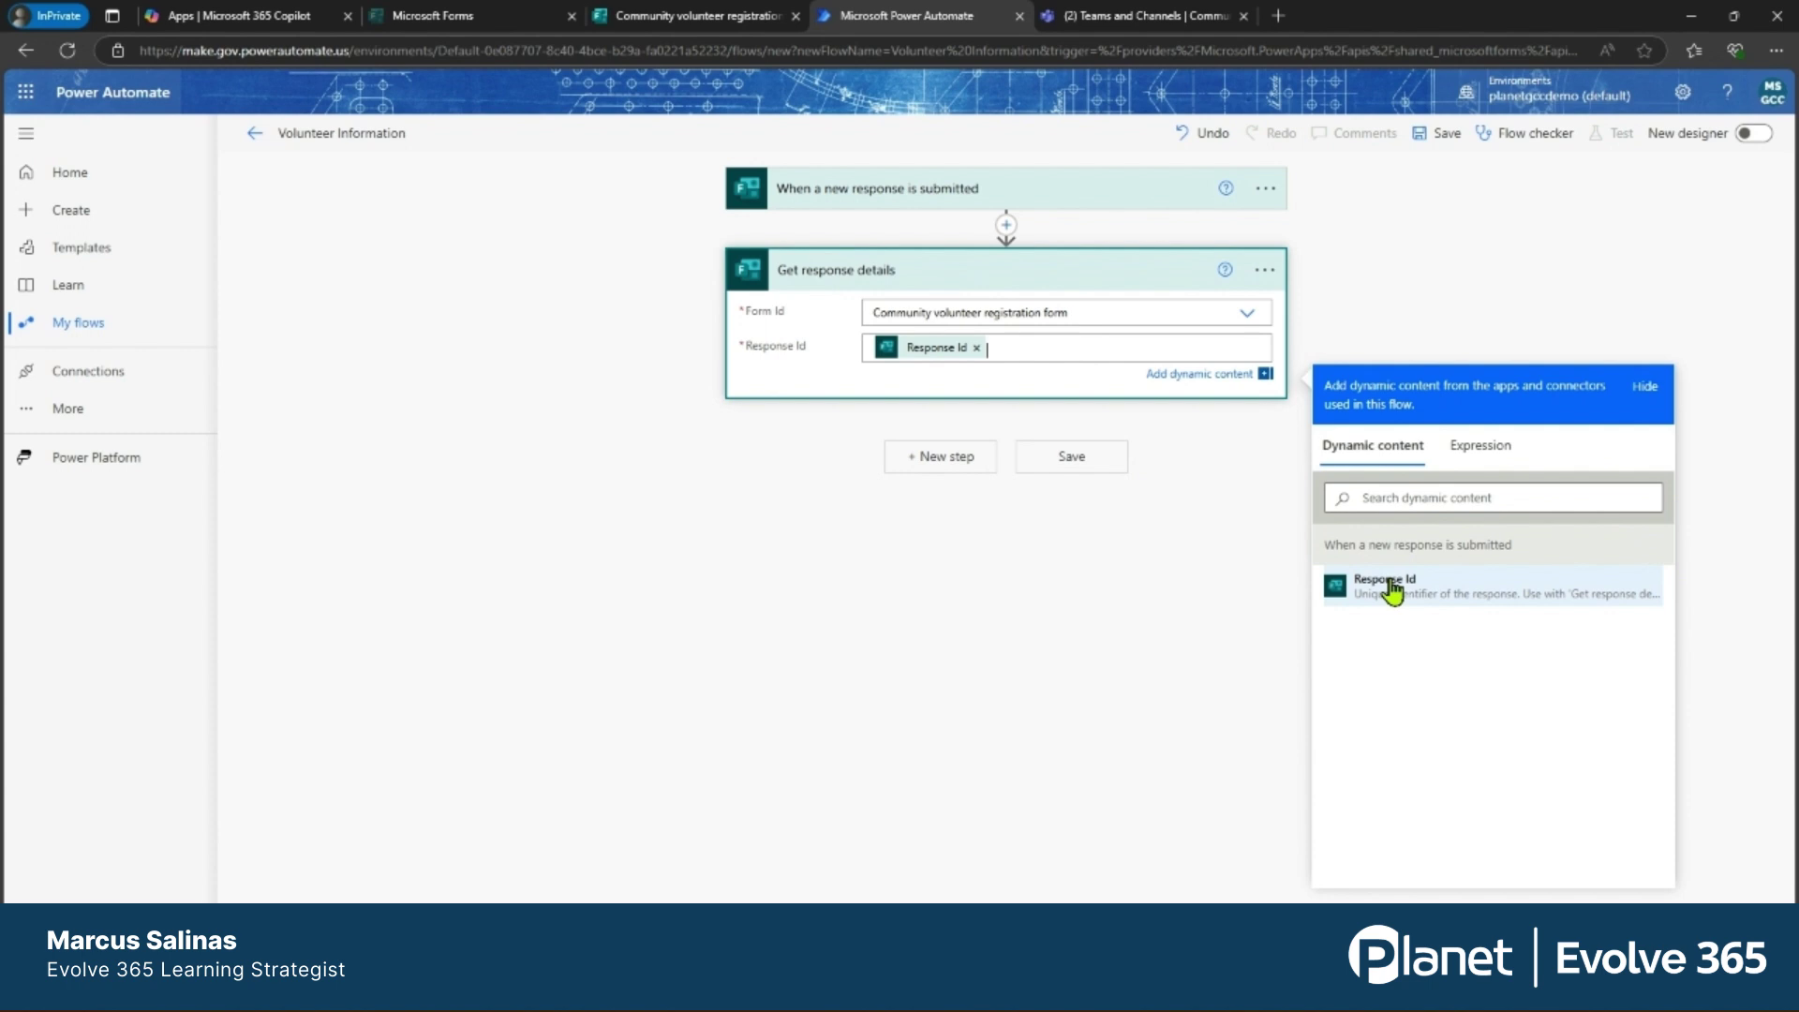
left_click(1179, 536)
left_click(935, 436)
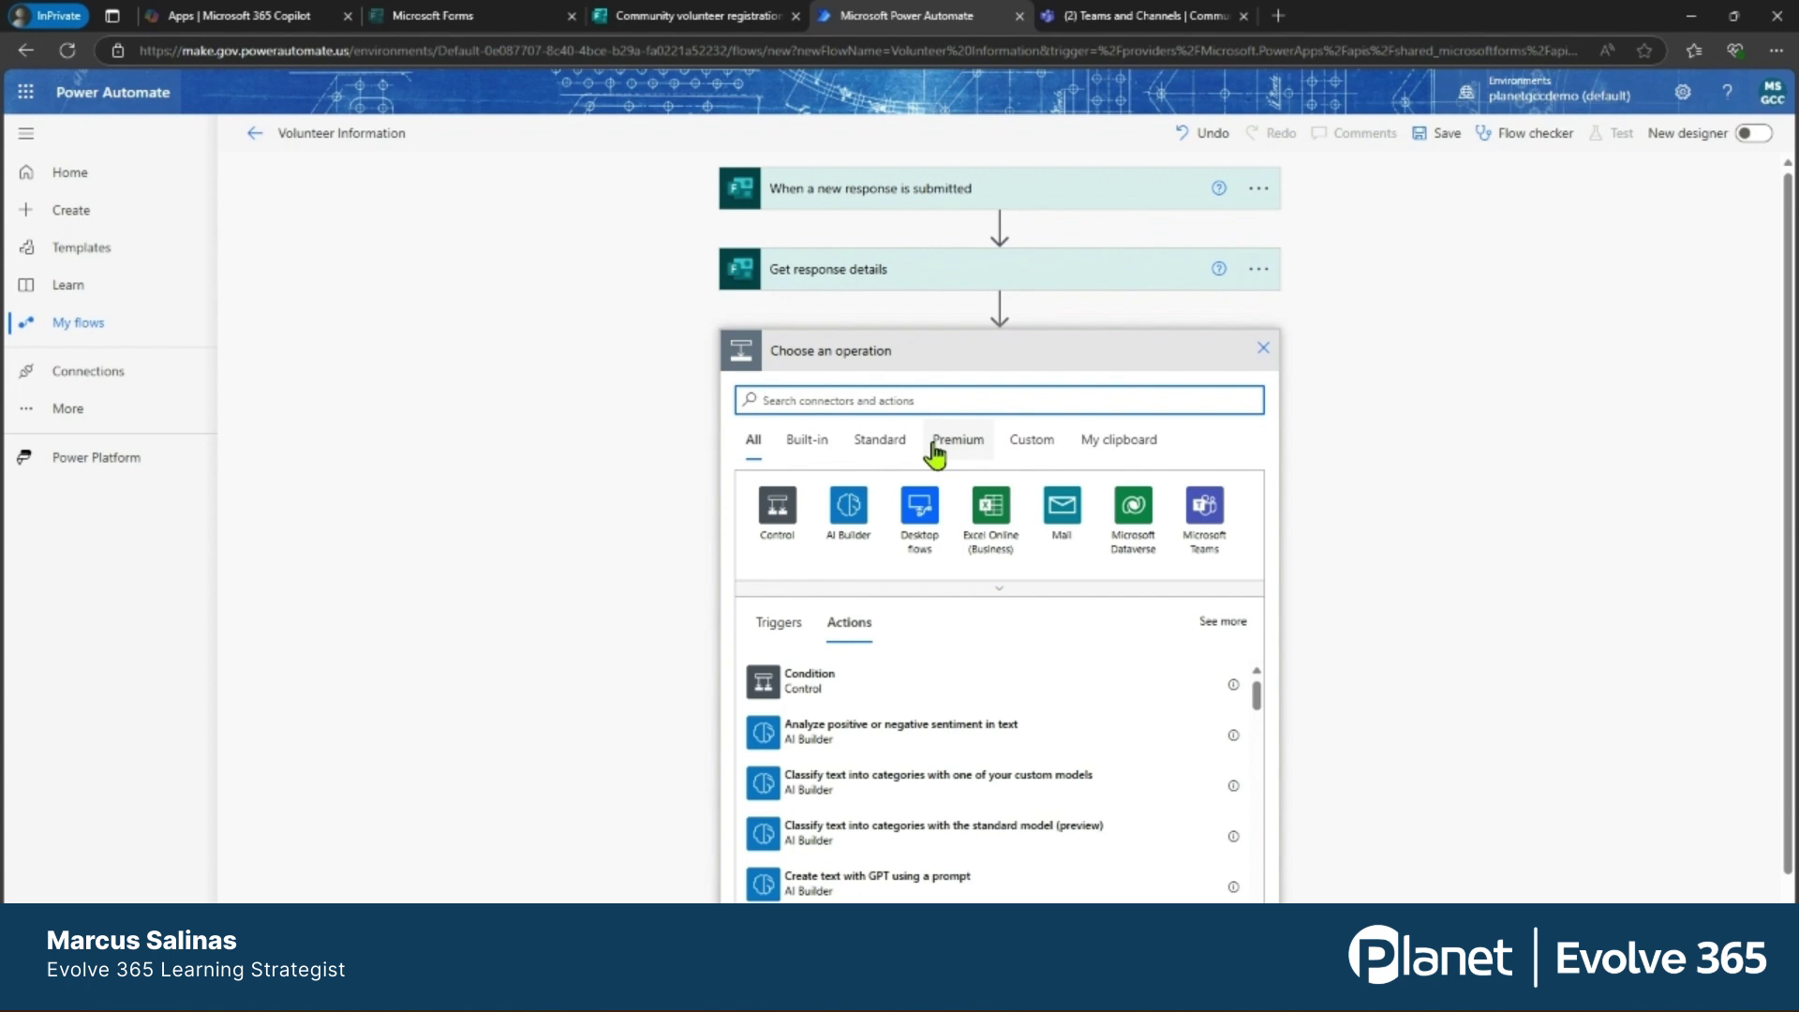
Add the Microsoft Teams 'Post message in a chat or channel' action.
left_click(1206, 516)
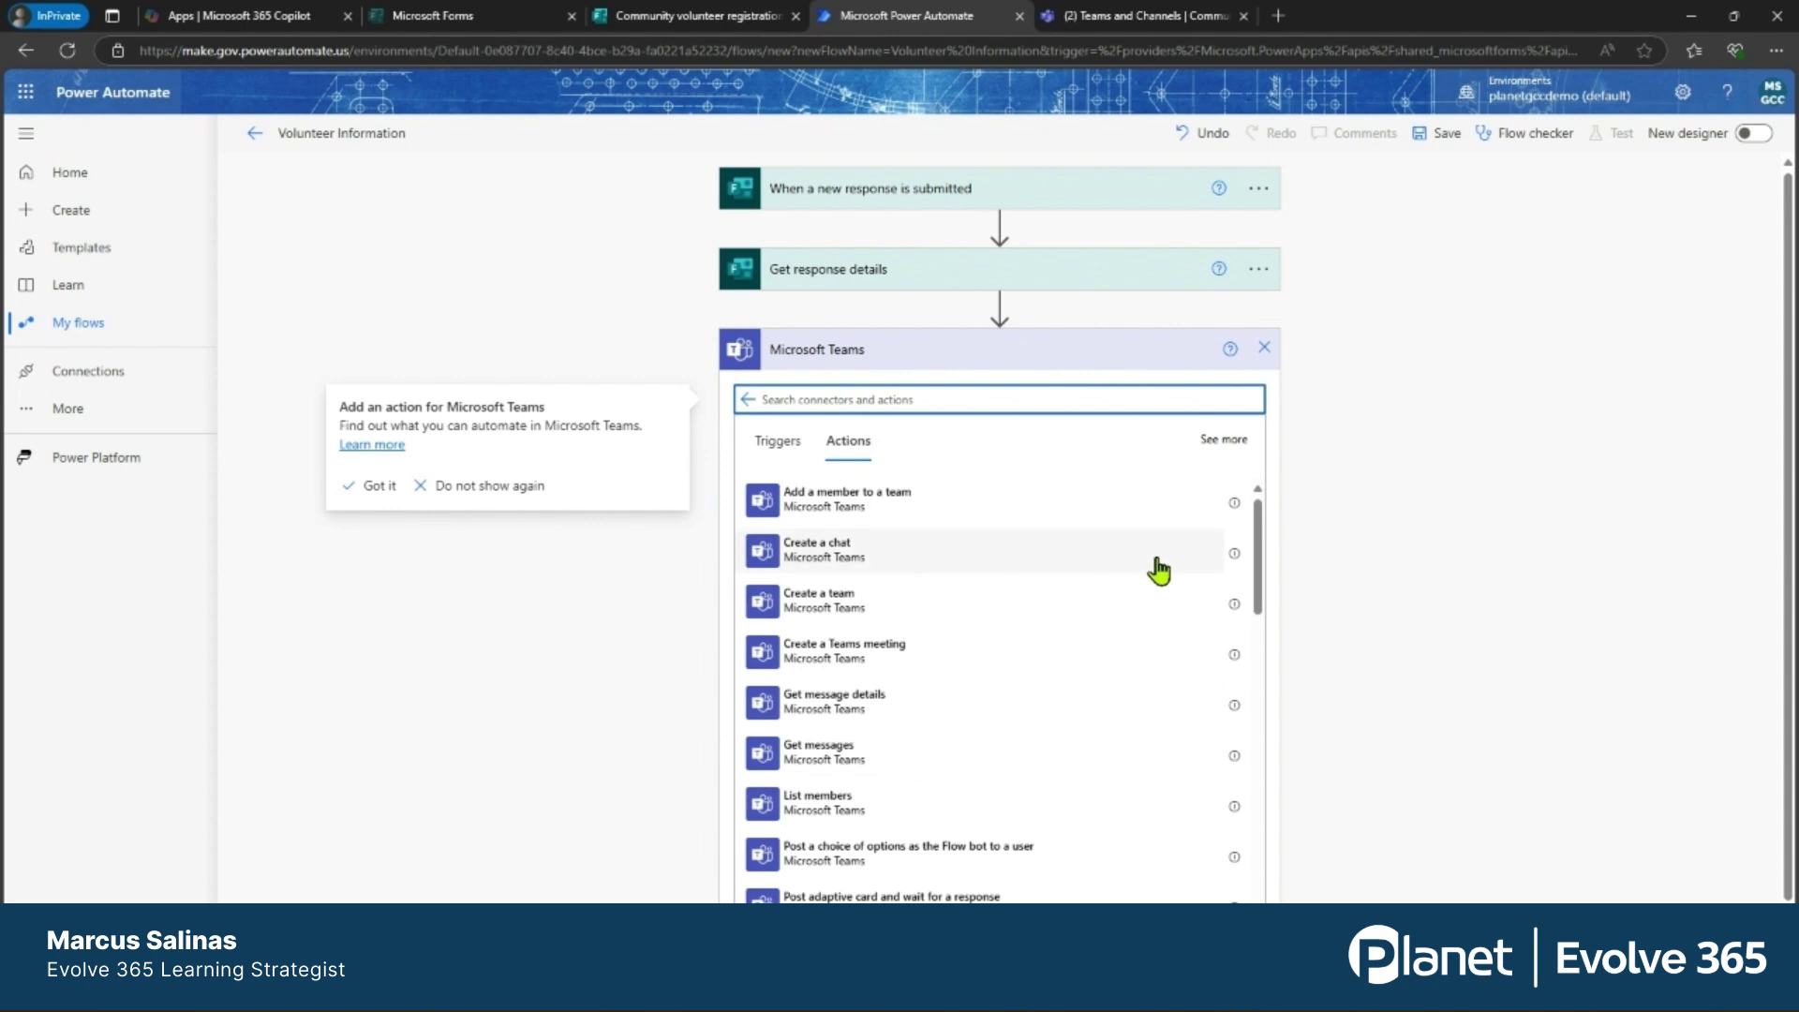
scroll(1115, 572, "down", 3)
scroll(1116, 571, "down", 1)
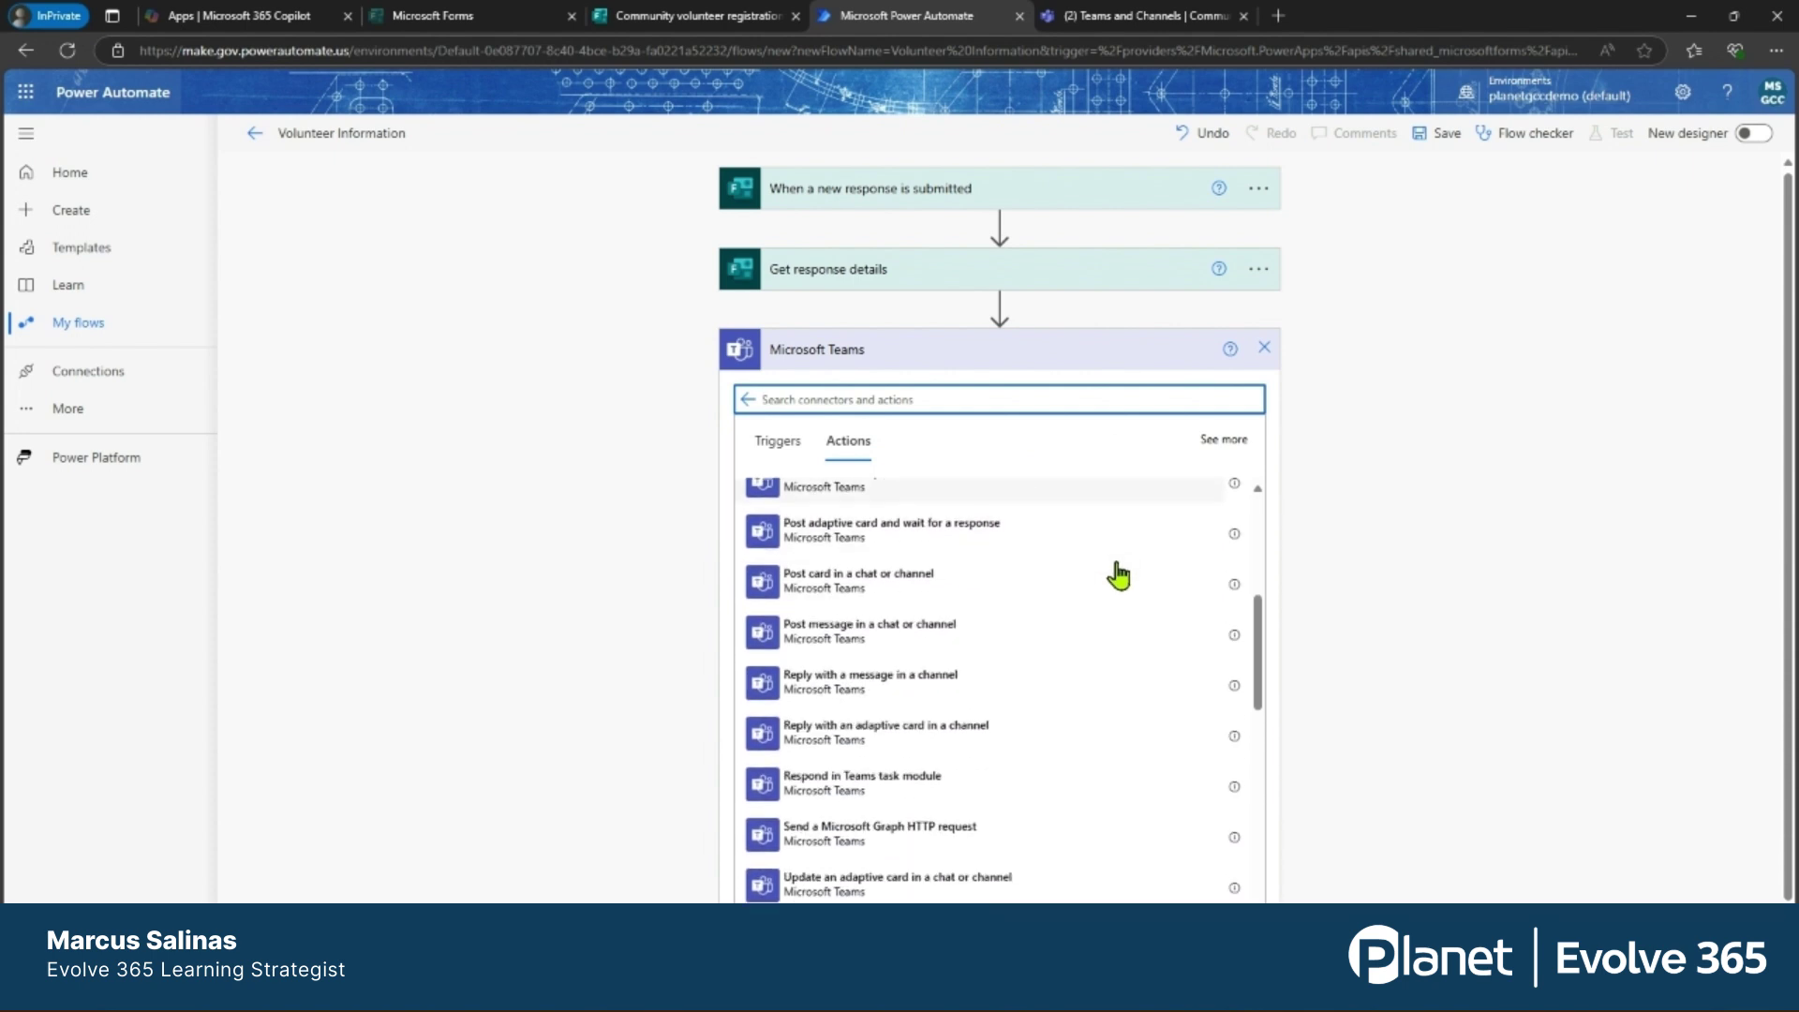
scroll(1012, 572, "down", 1)
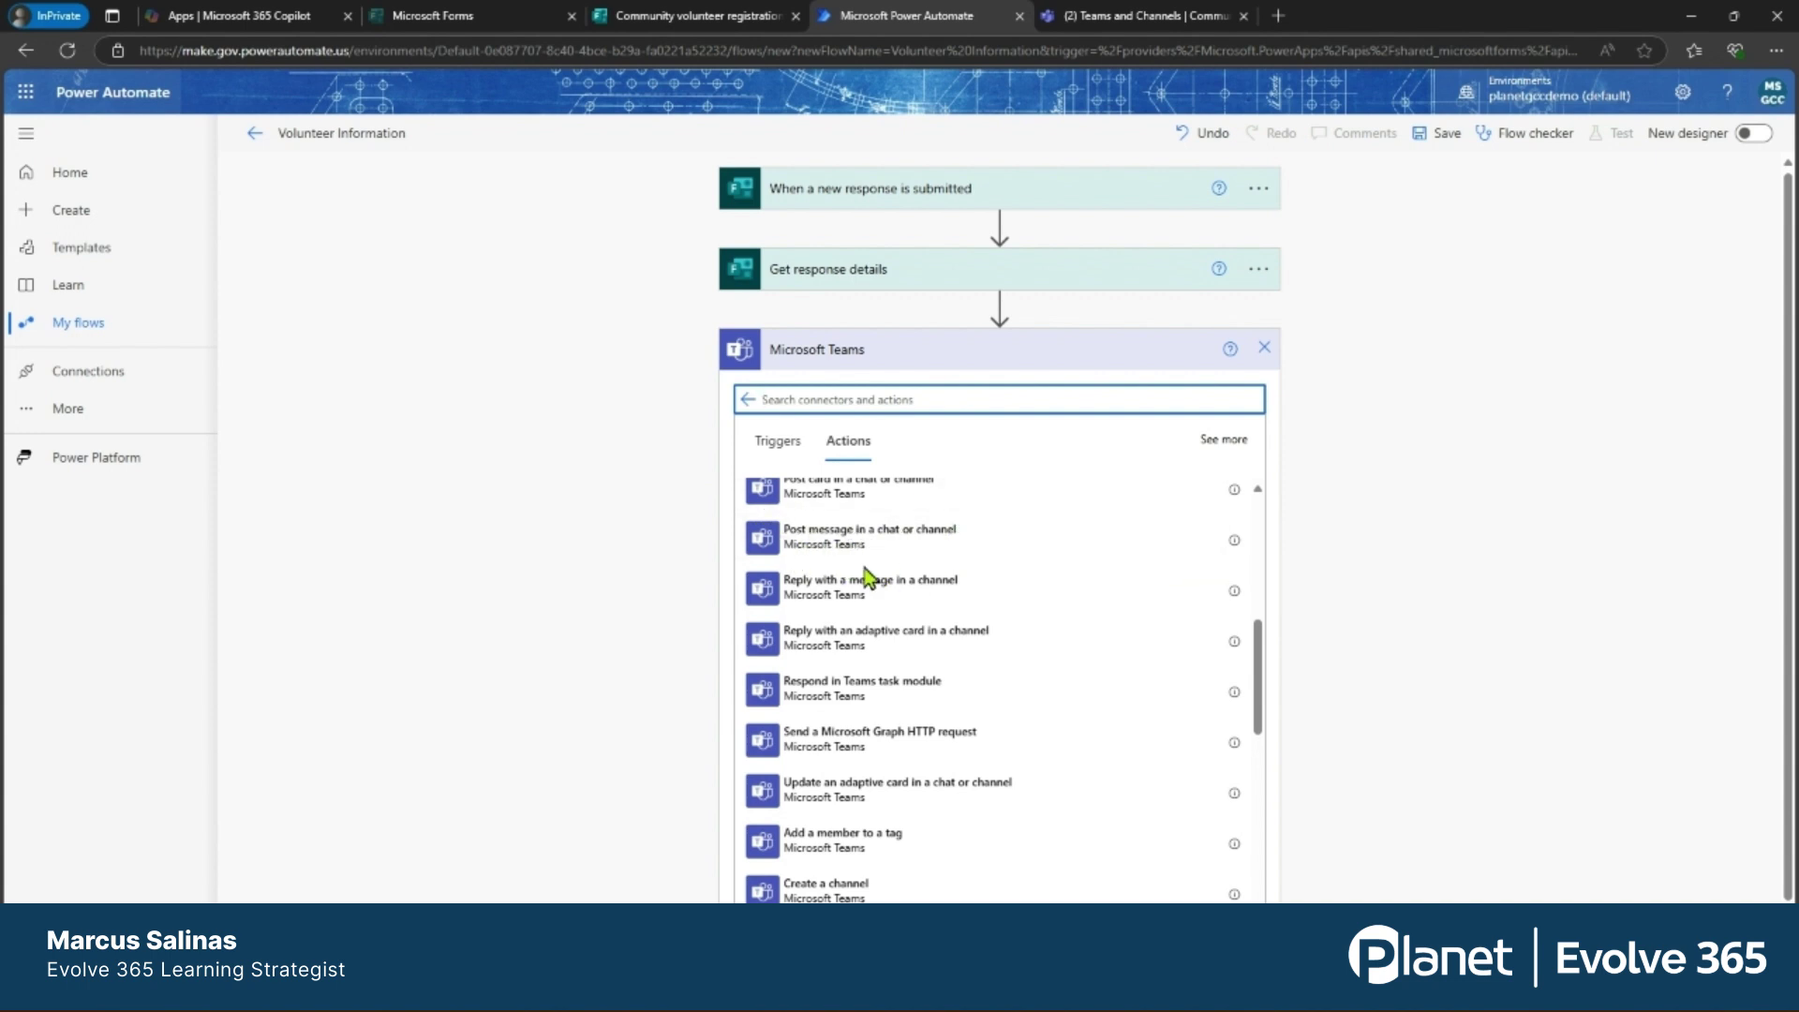
left_click(799, 551)
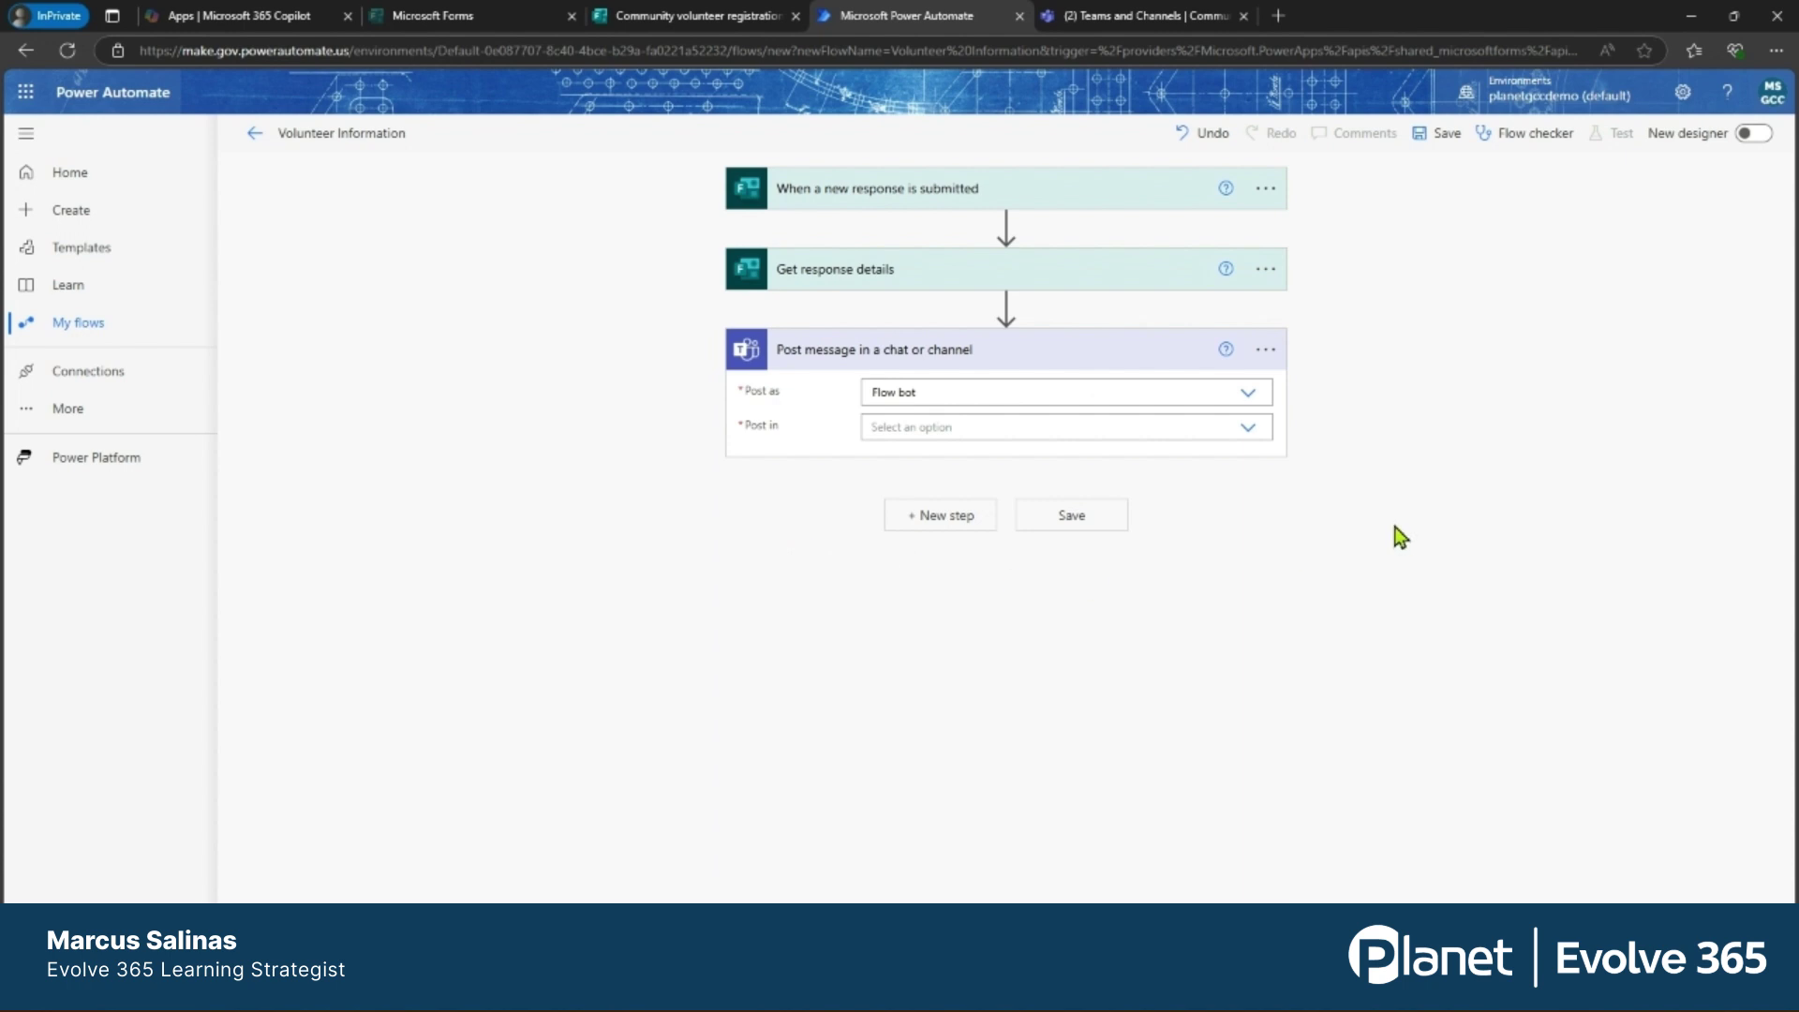
Post as Flow bot to the Channel Community Involvement Team in Project Beta Team.
left_click(1249, 394)
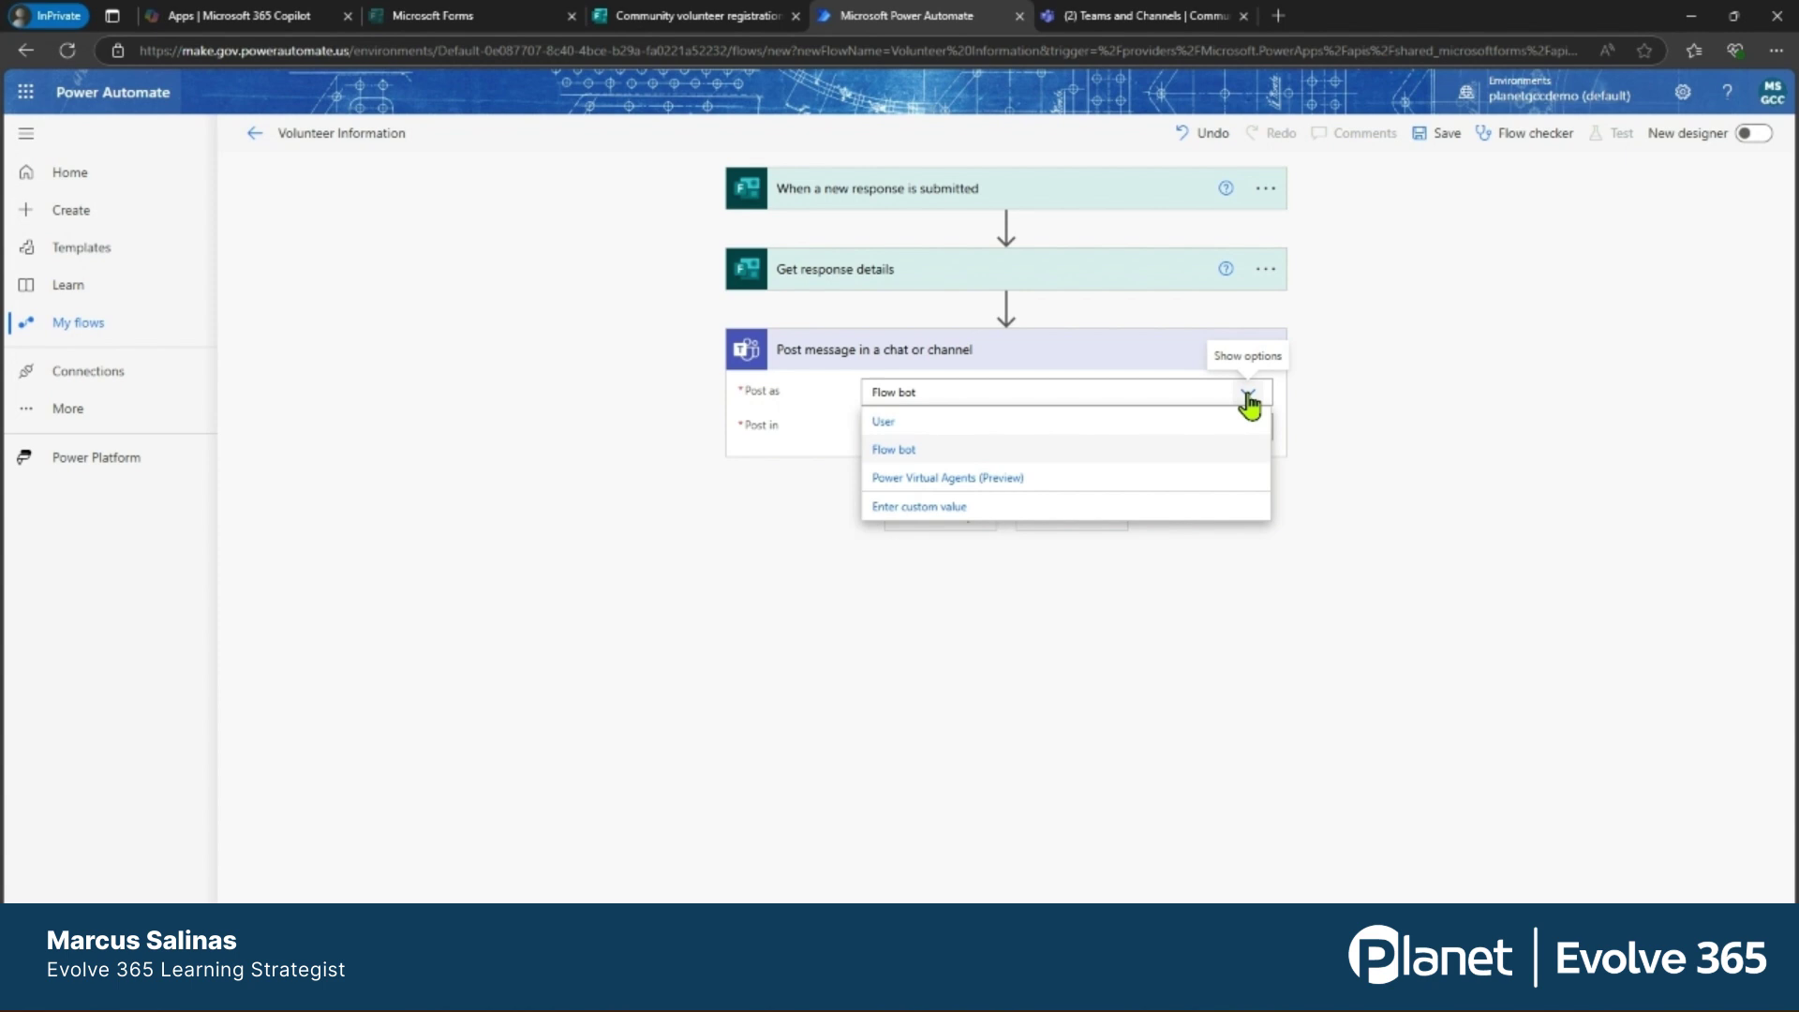
left_click(1249, 395)
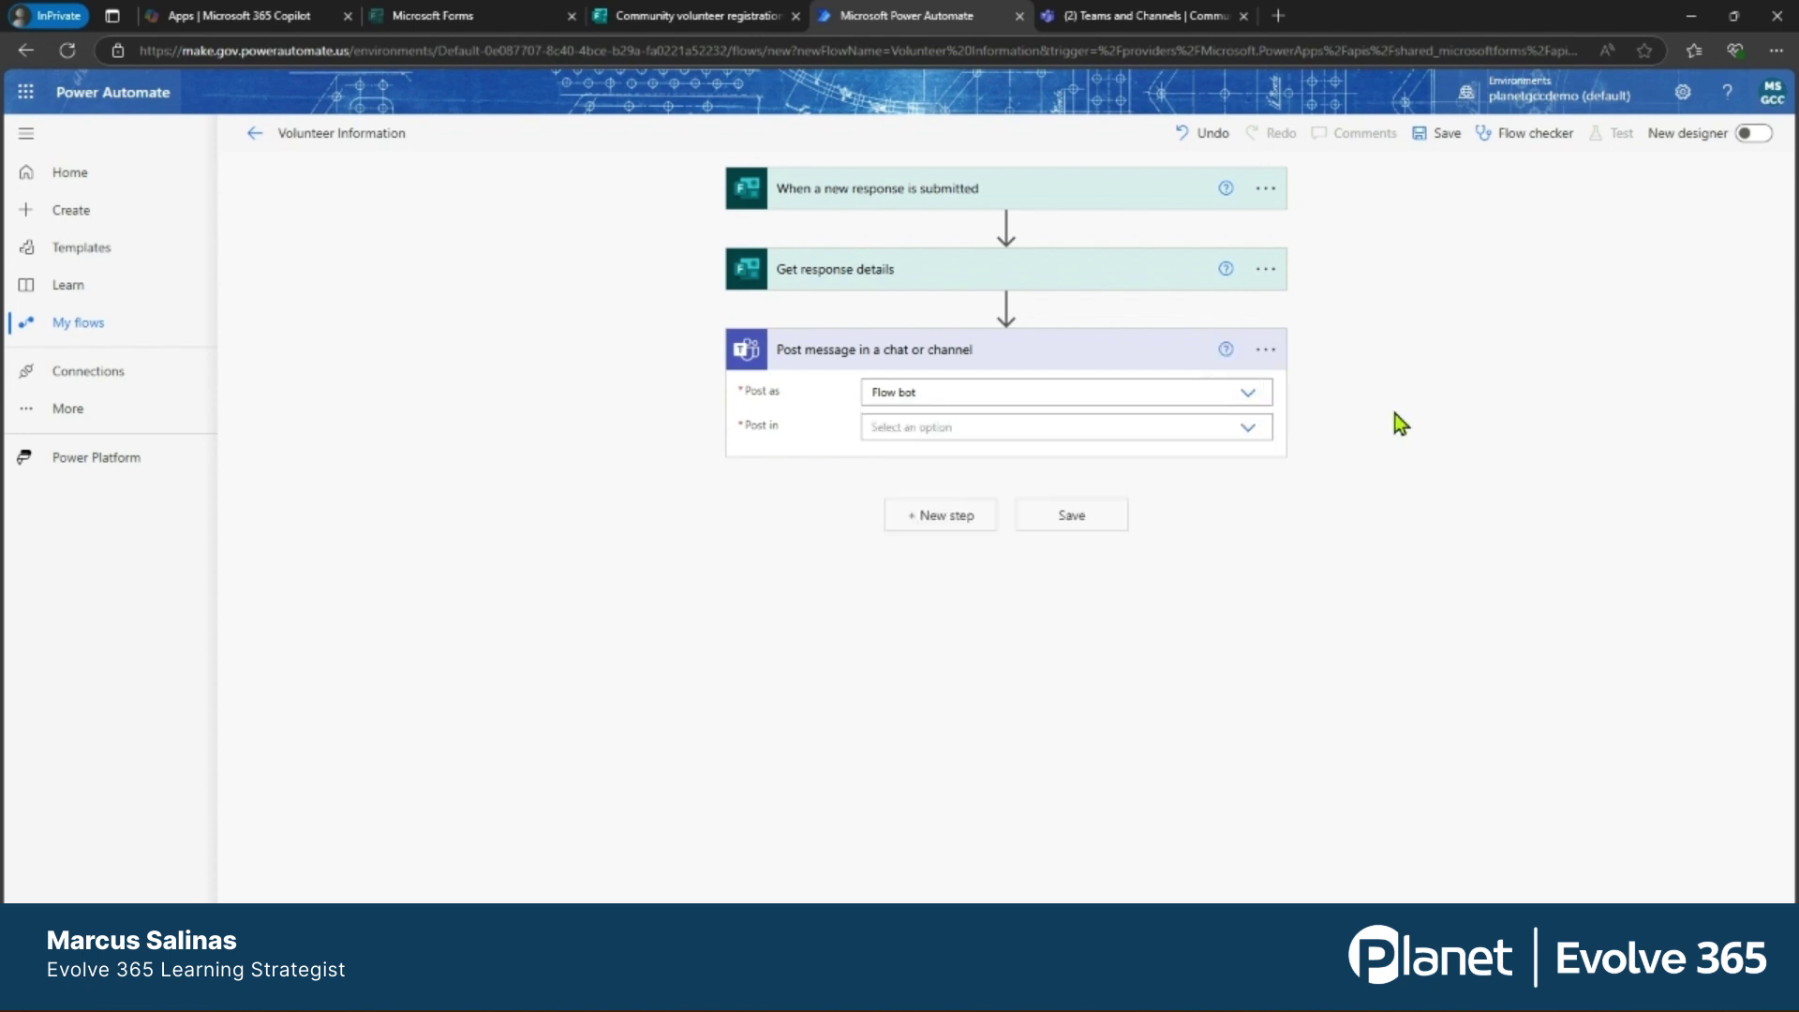
left_click(1248, 436)
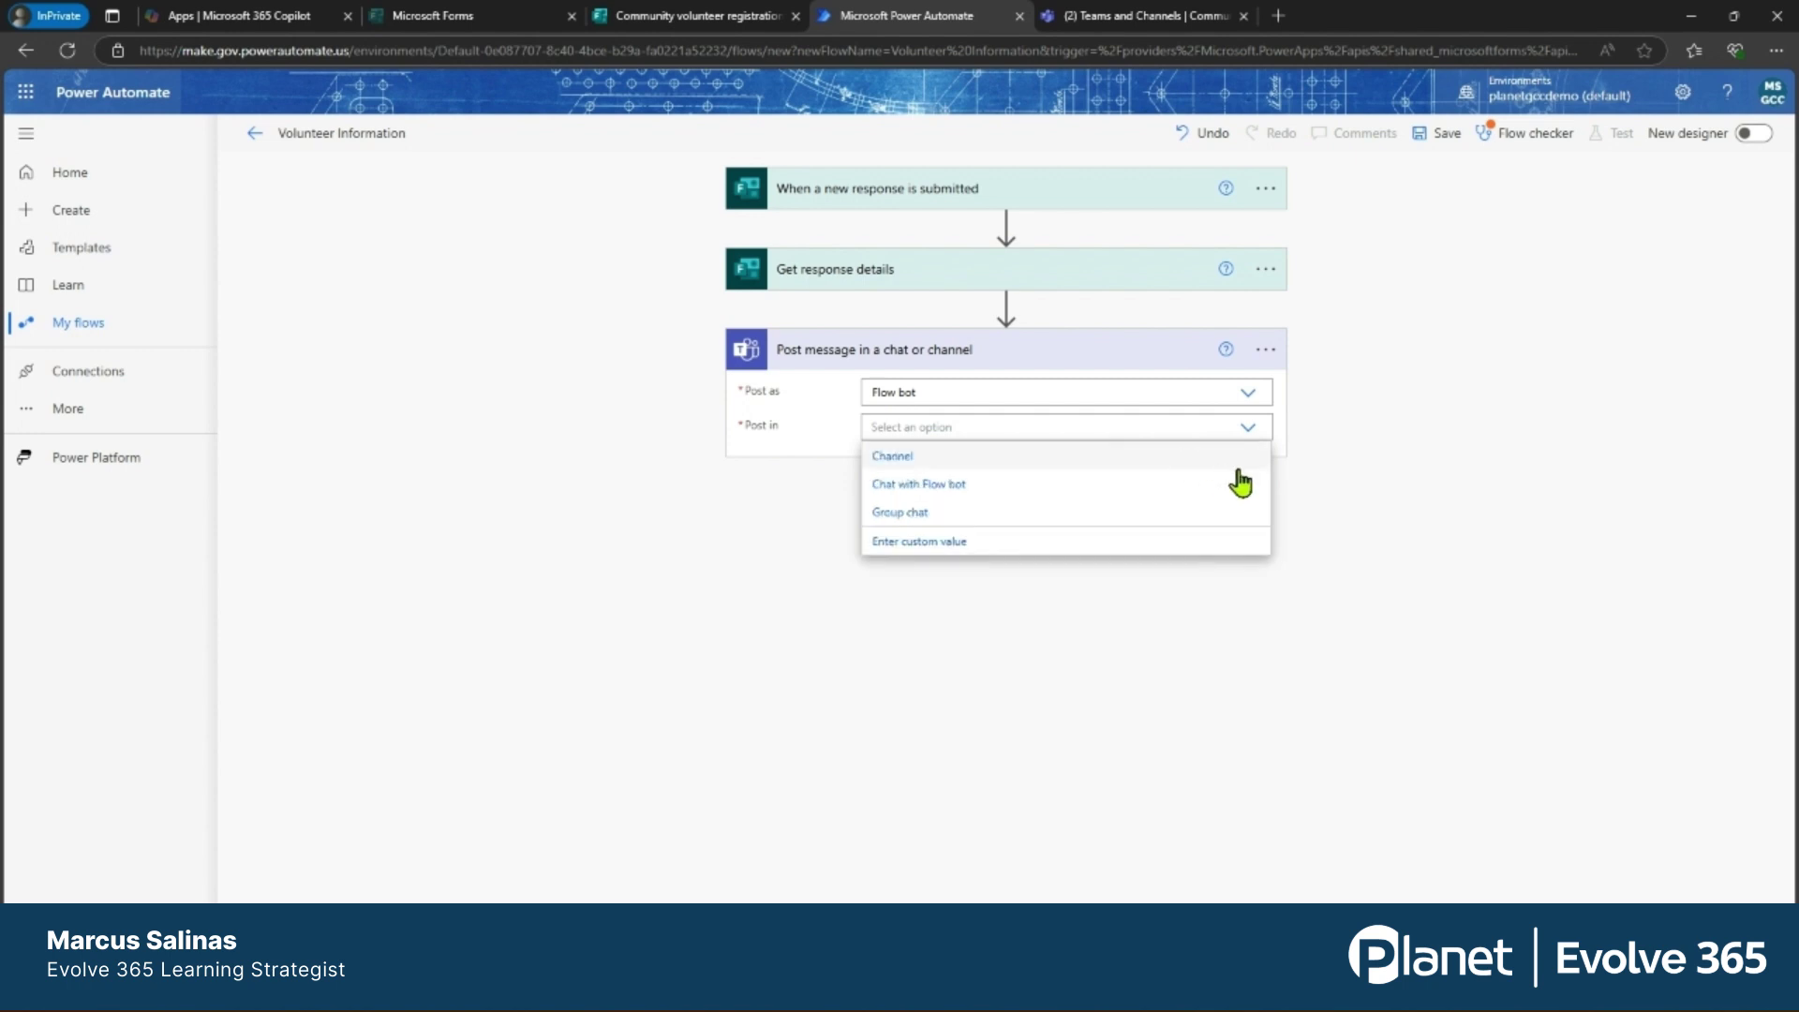
left_click(908, 459)
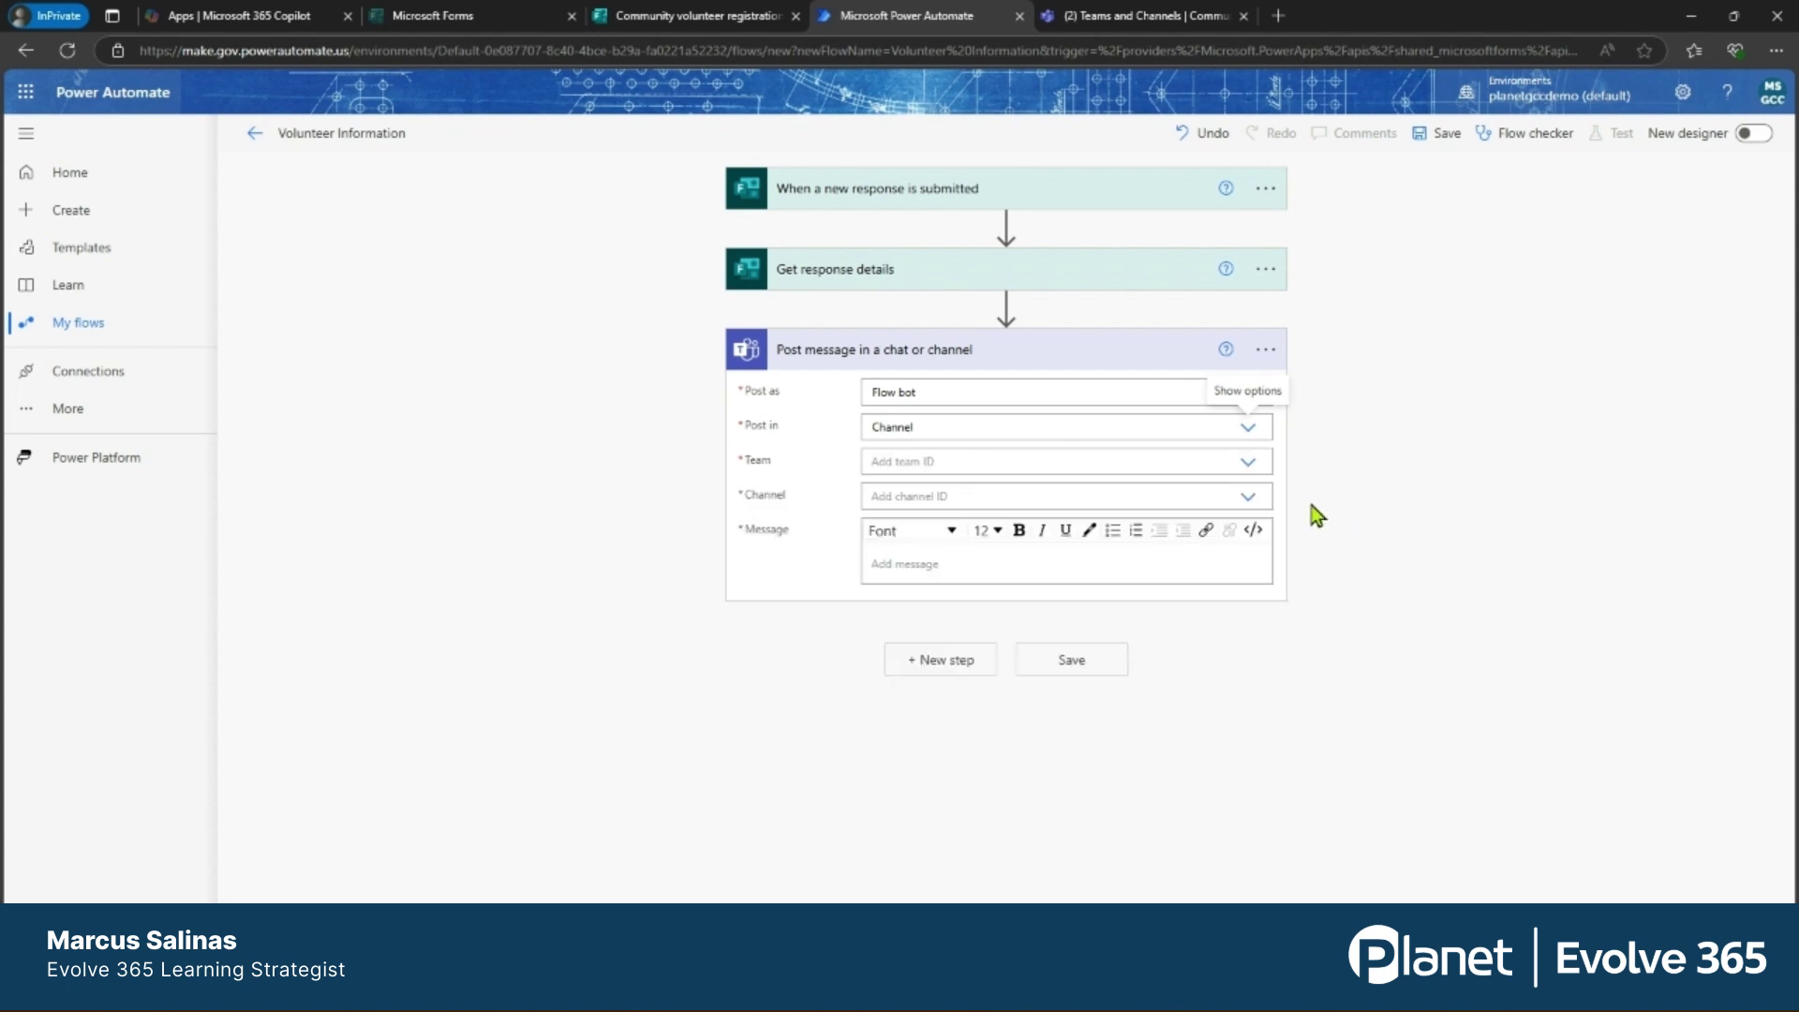
left_click(1247, 462)
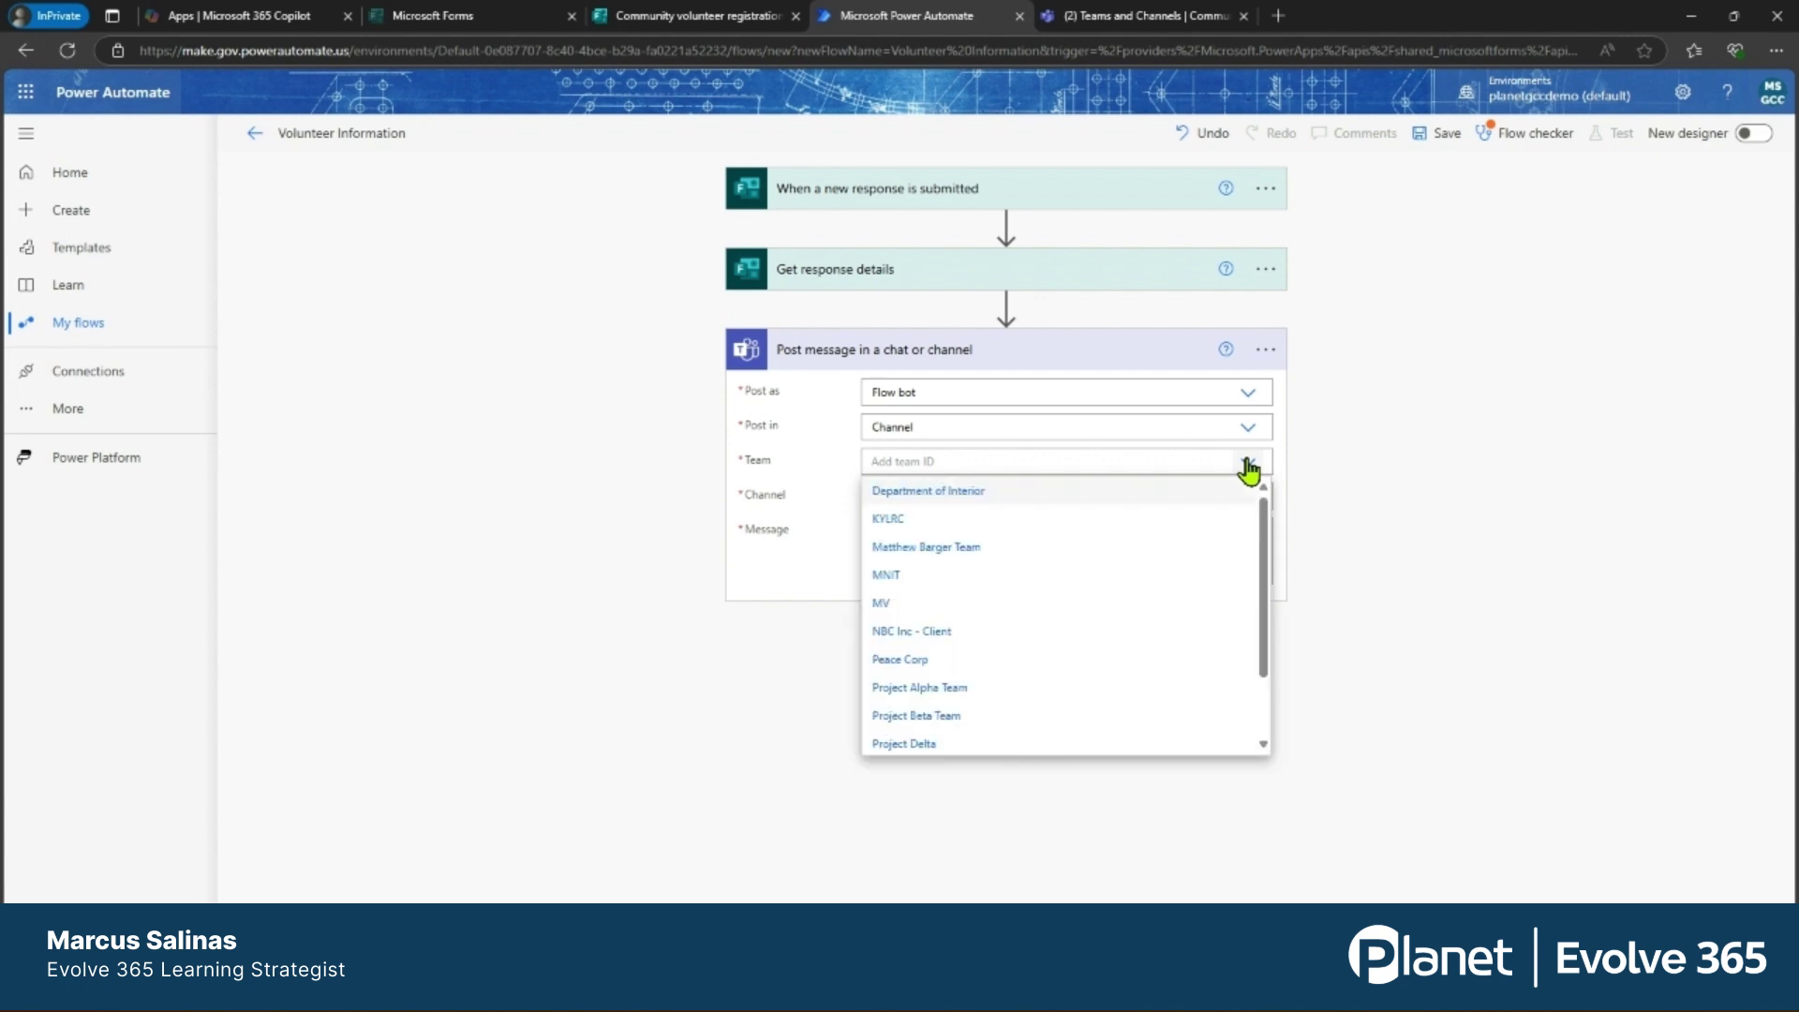
left_click(952, 716)
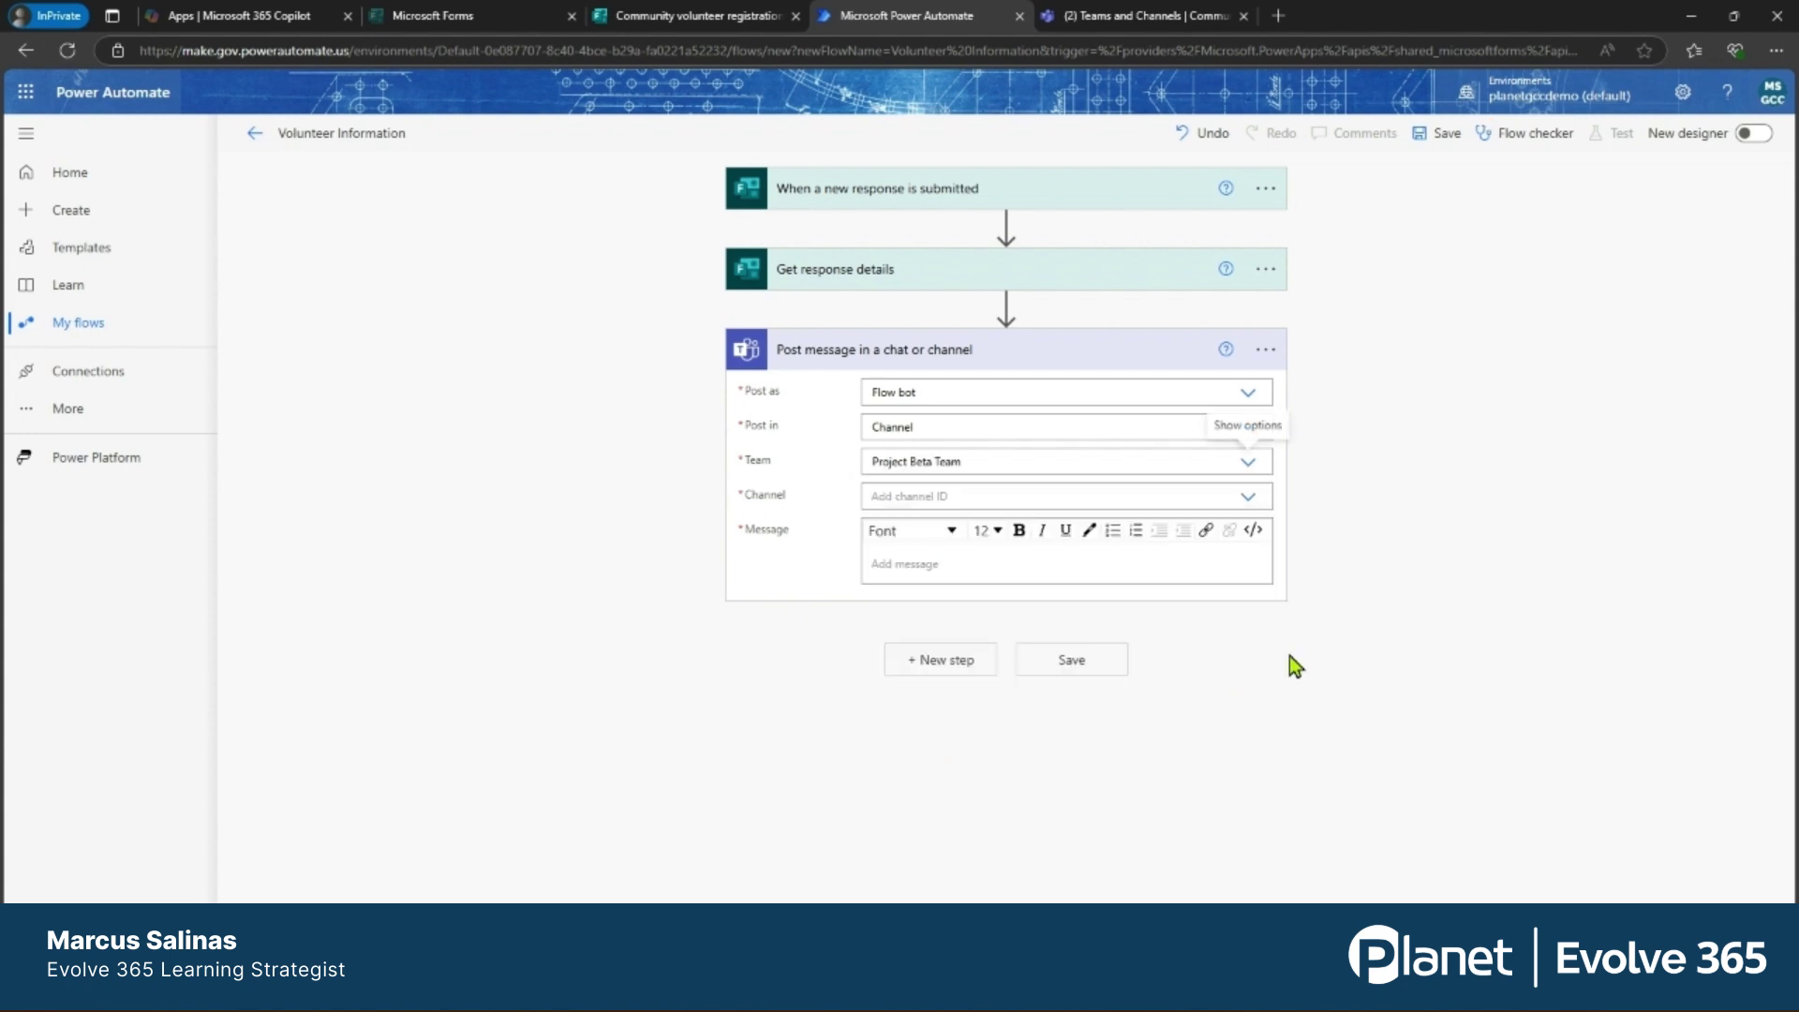
left_click(1249, 496)
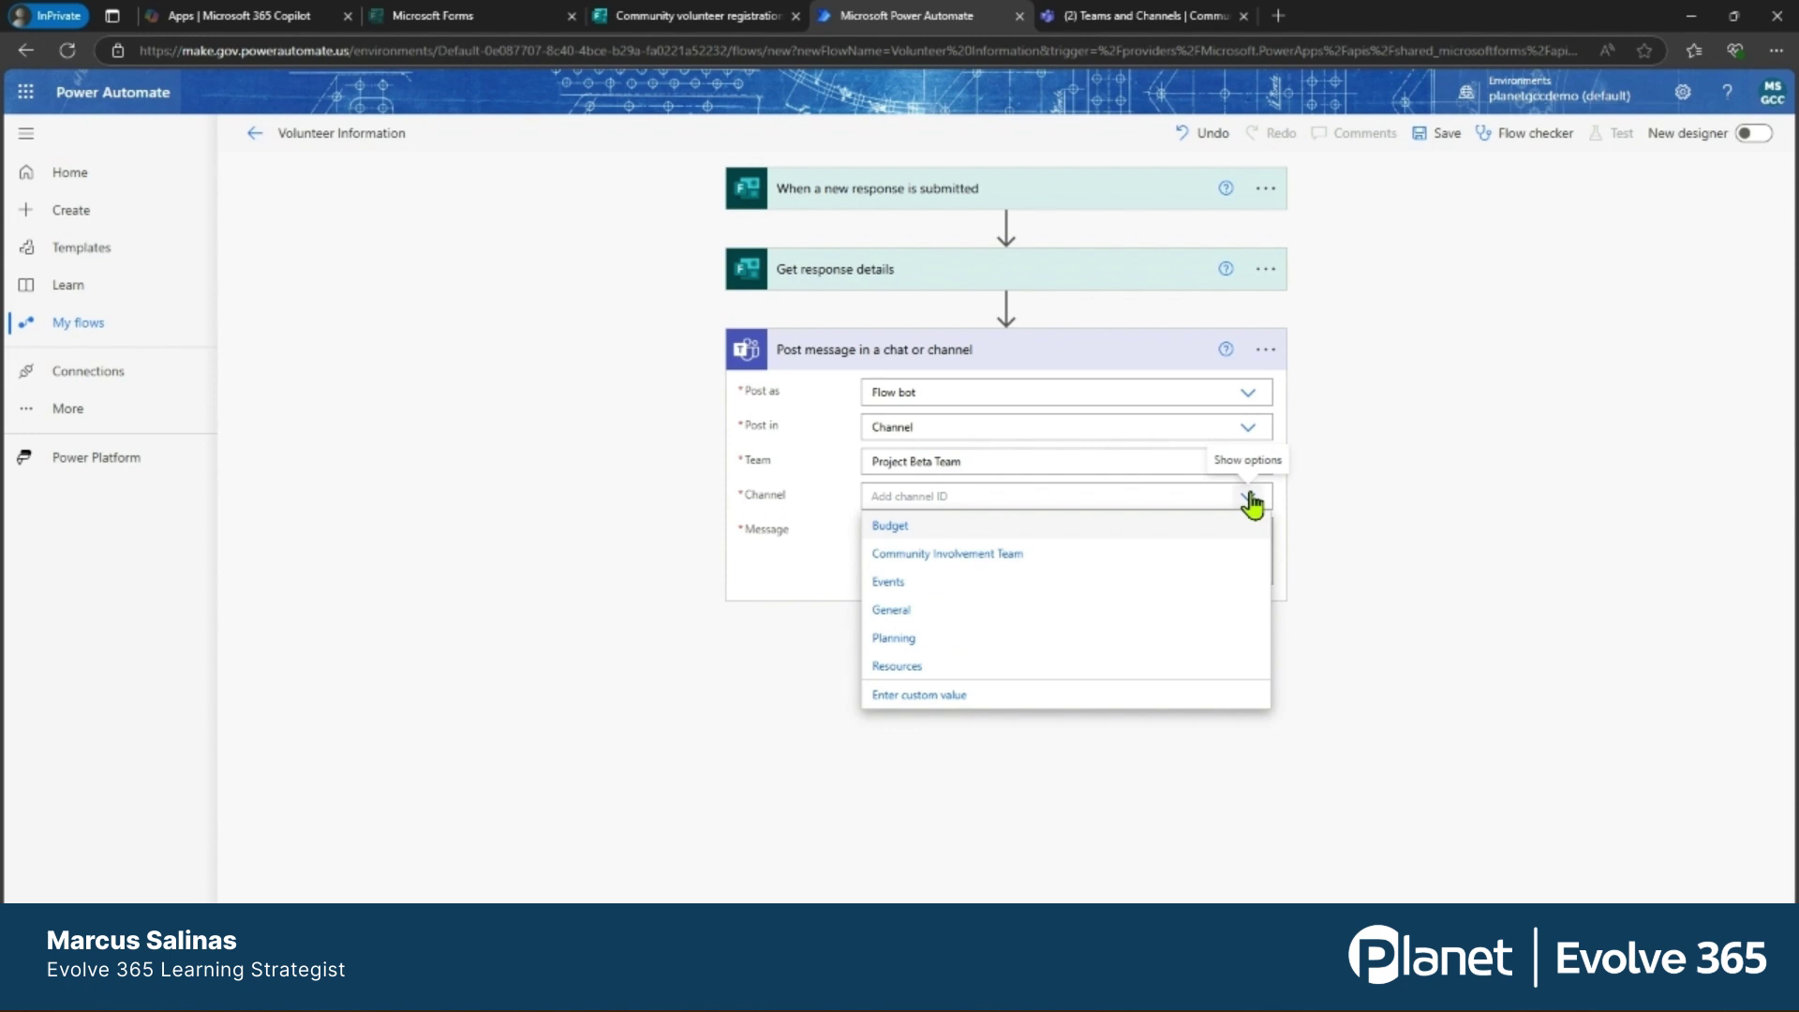
left_click(966, 556)
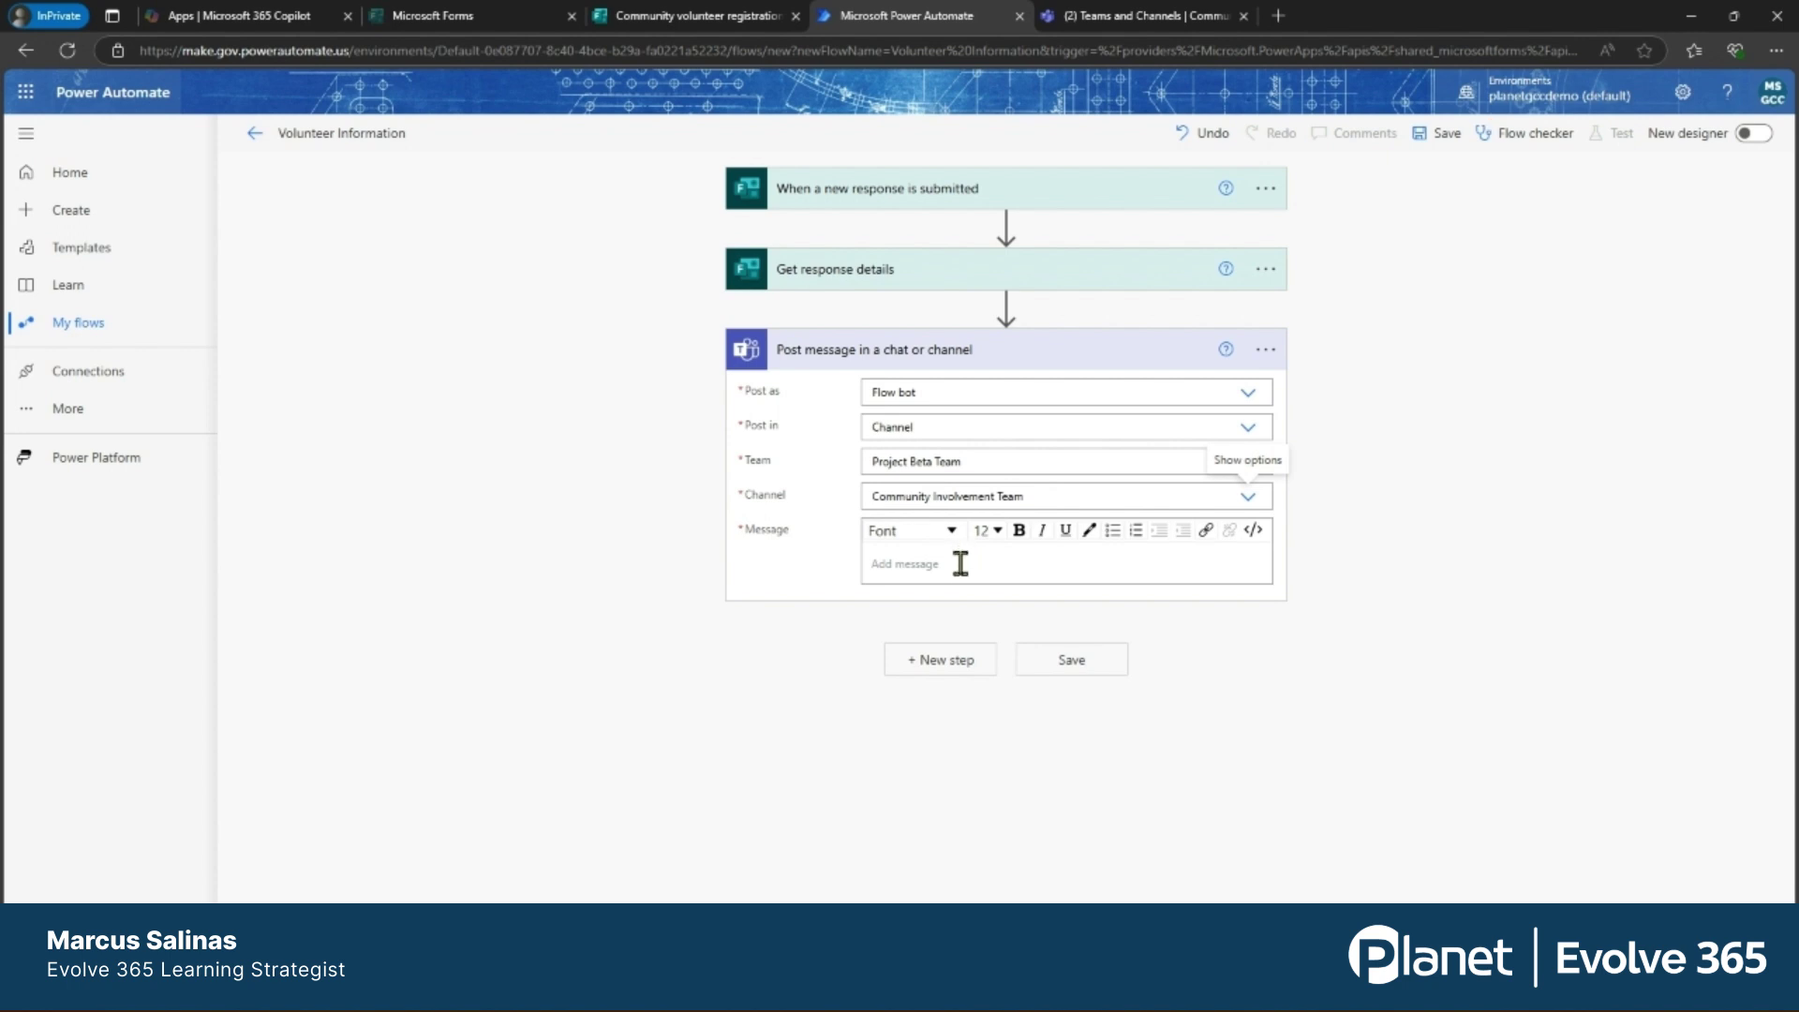
left_click(961, 564)
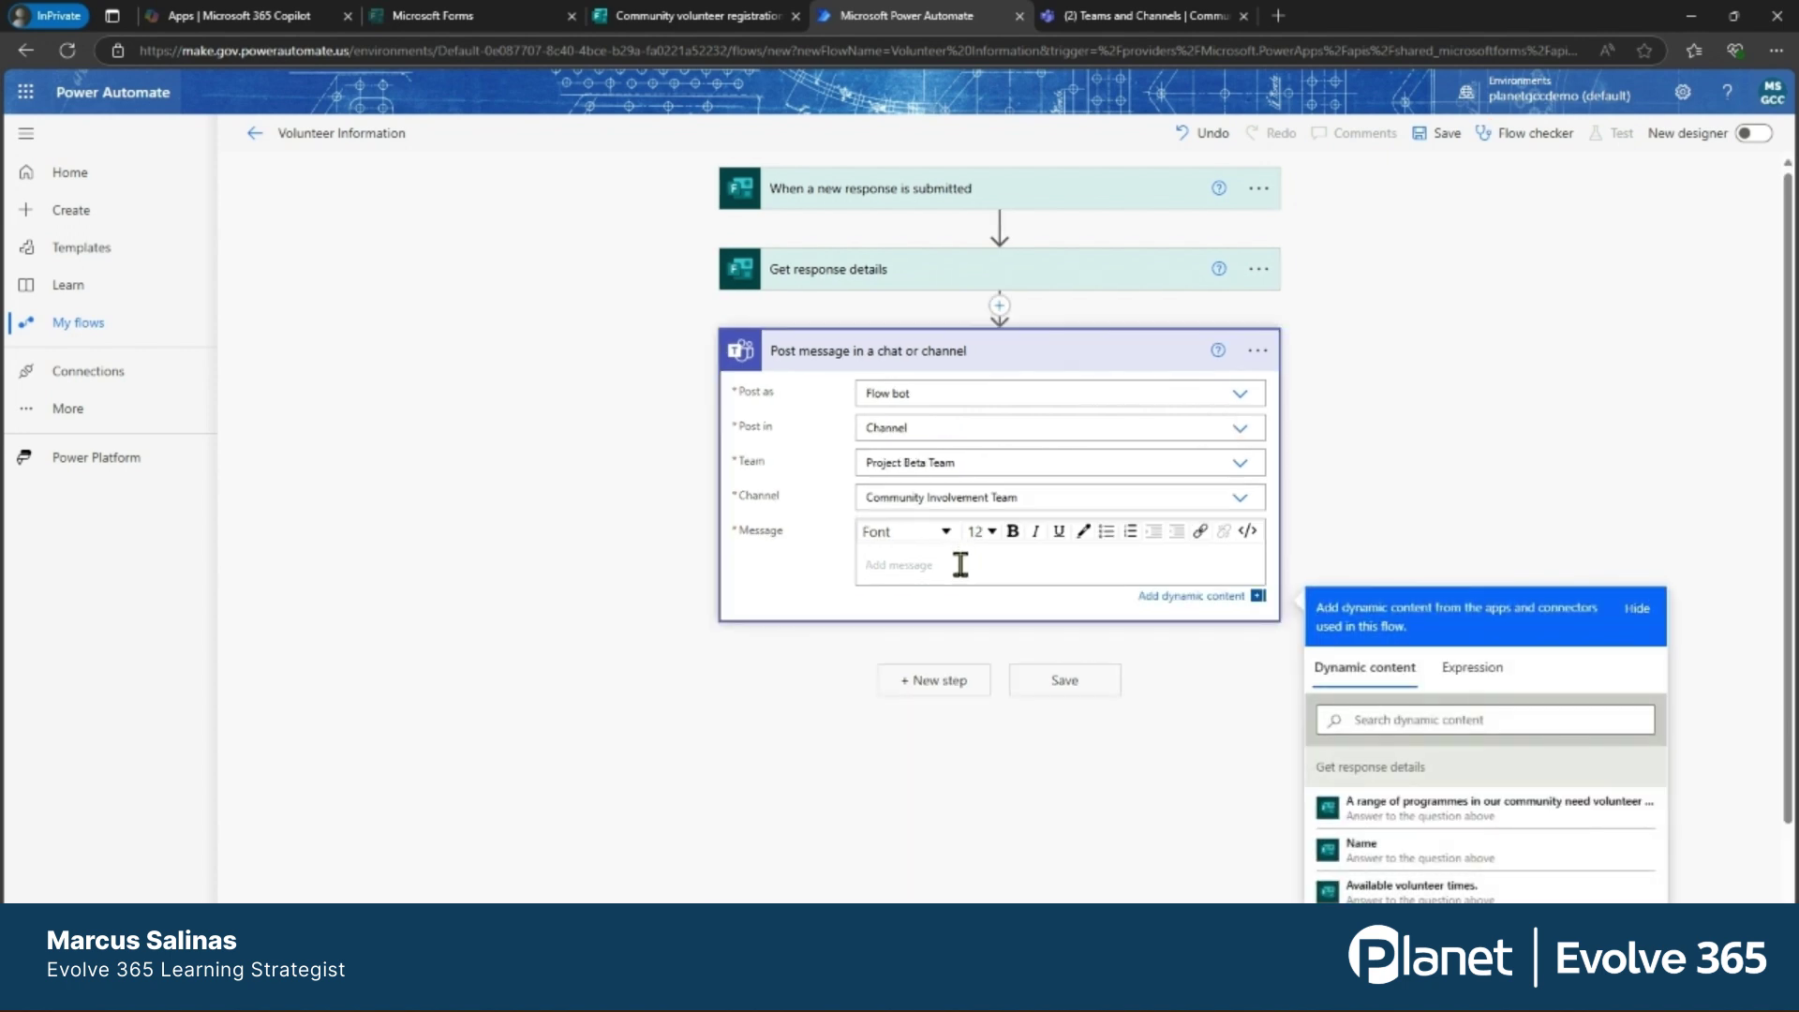
Type the greeting 'We have a new volunteer for your team.' and a Name line with the Name answer.
type("W")
key("BackSpace")
type("We have  a new volunteer for your team.")
key("Return")
key("Return")
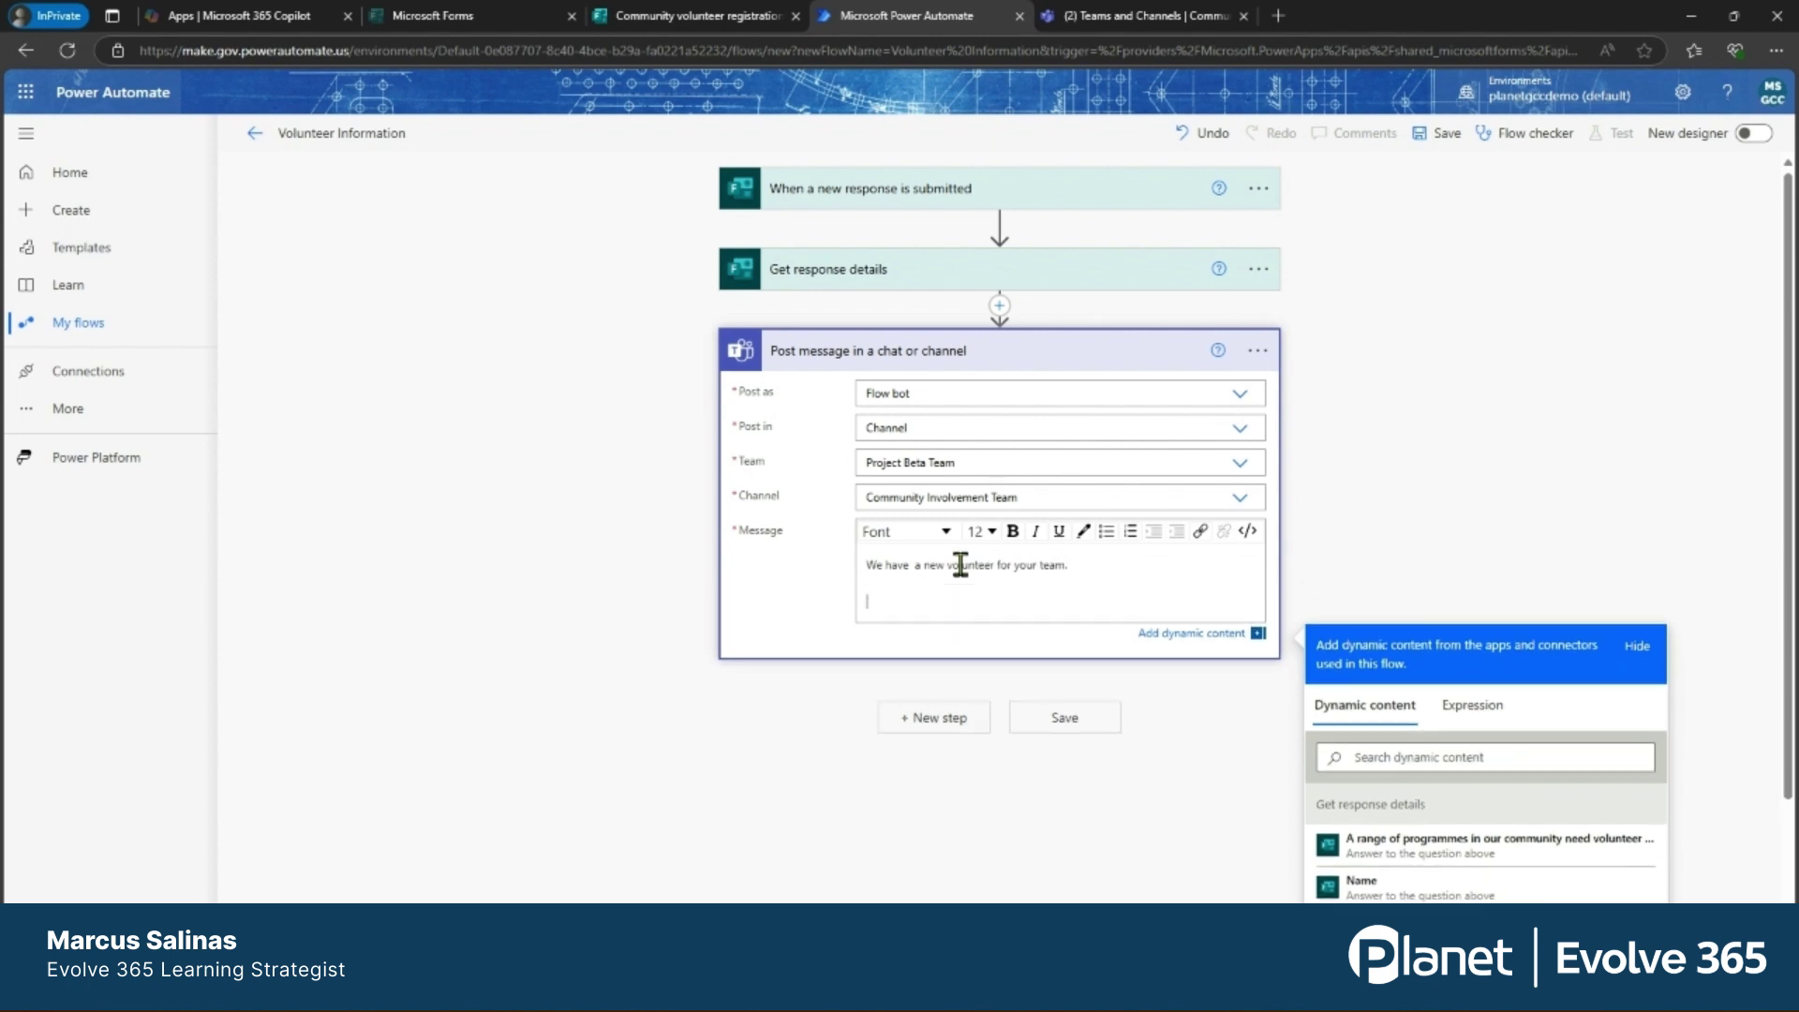
type("Name")
scroll(1718, 616, "down", 1)
scroll(1718, 615, "down", 3)
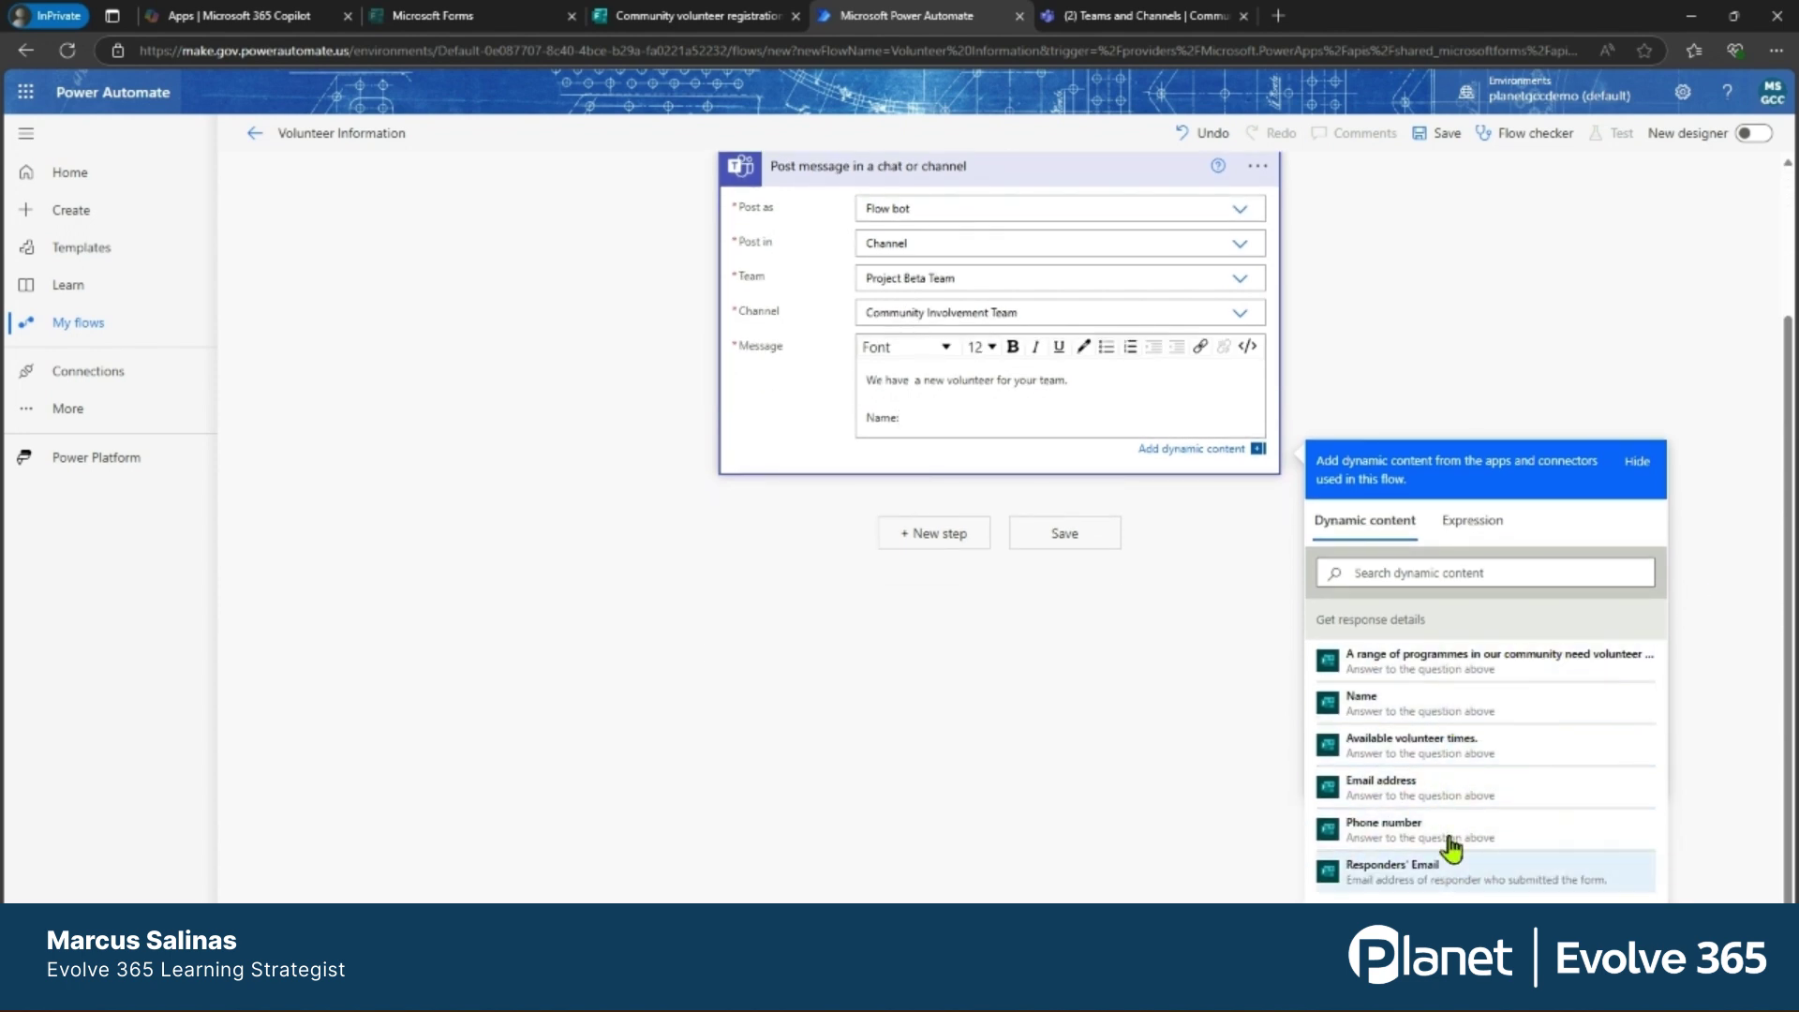
left_click(1406, 722)
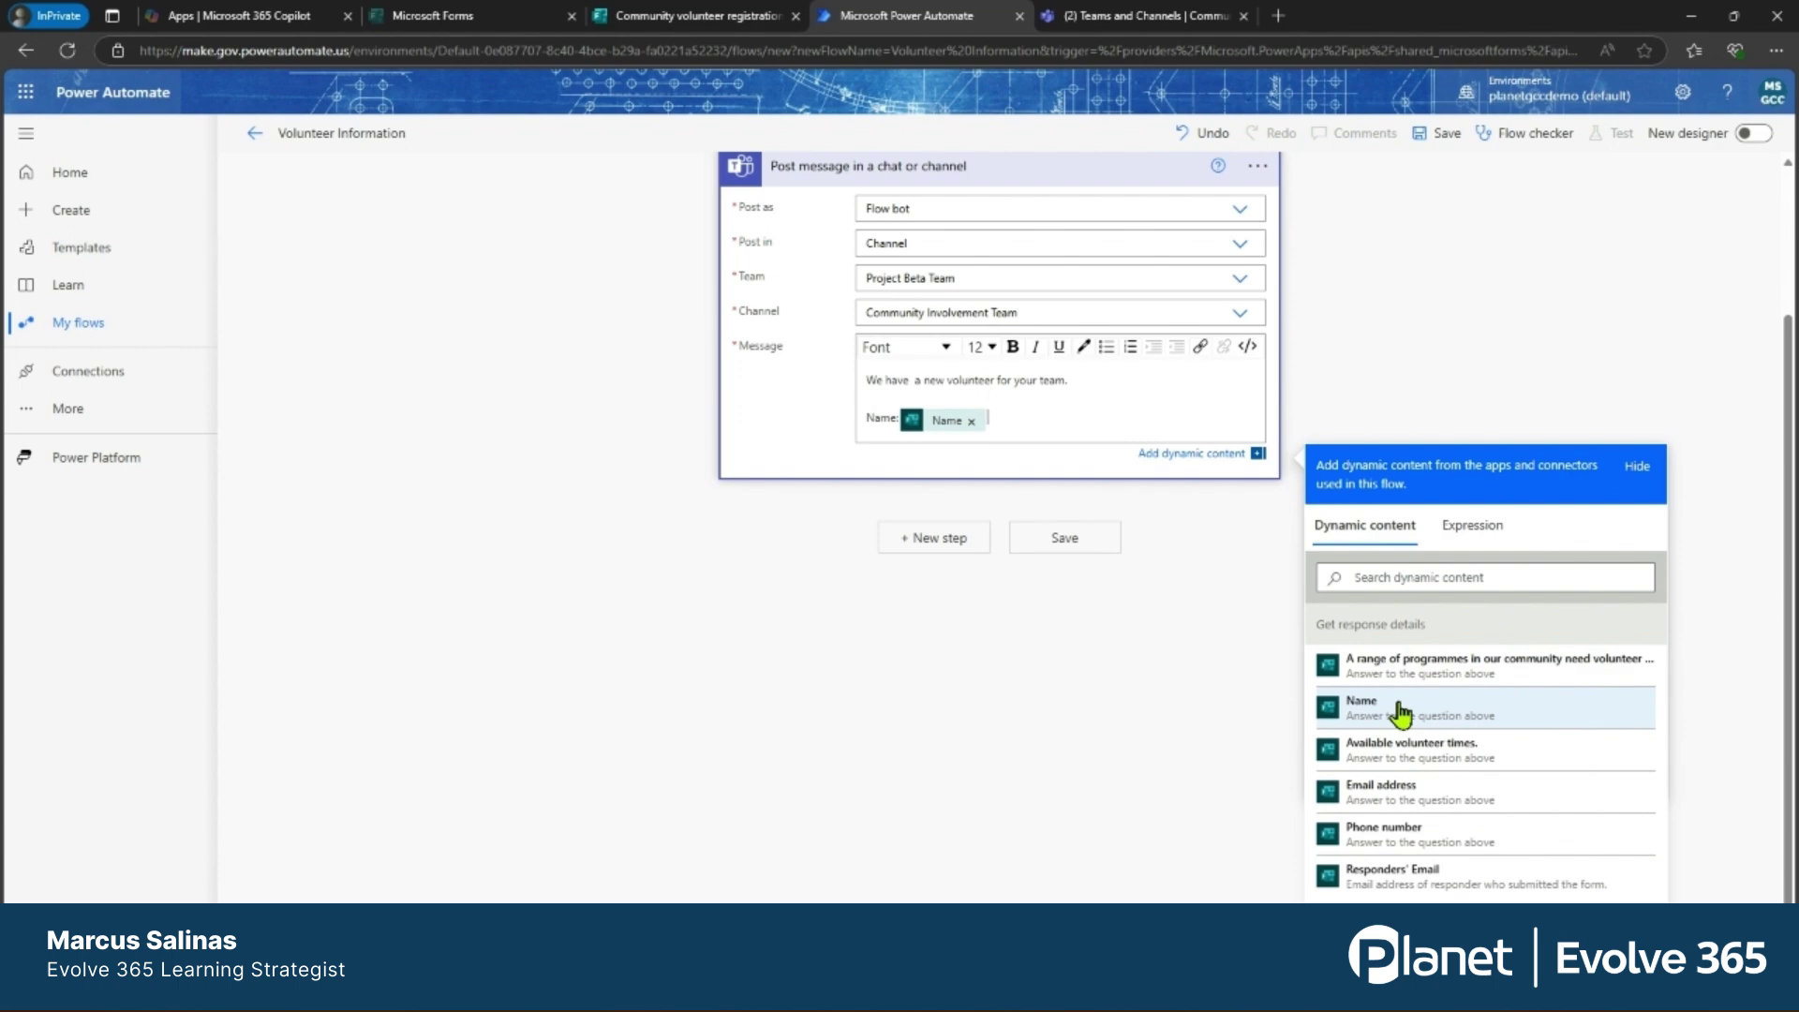
Add Email, Phone and Times Available lines filled with the matching form answers.
key("Return")
type("Email:")
left_click(1381, 819)
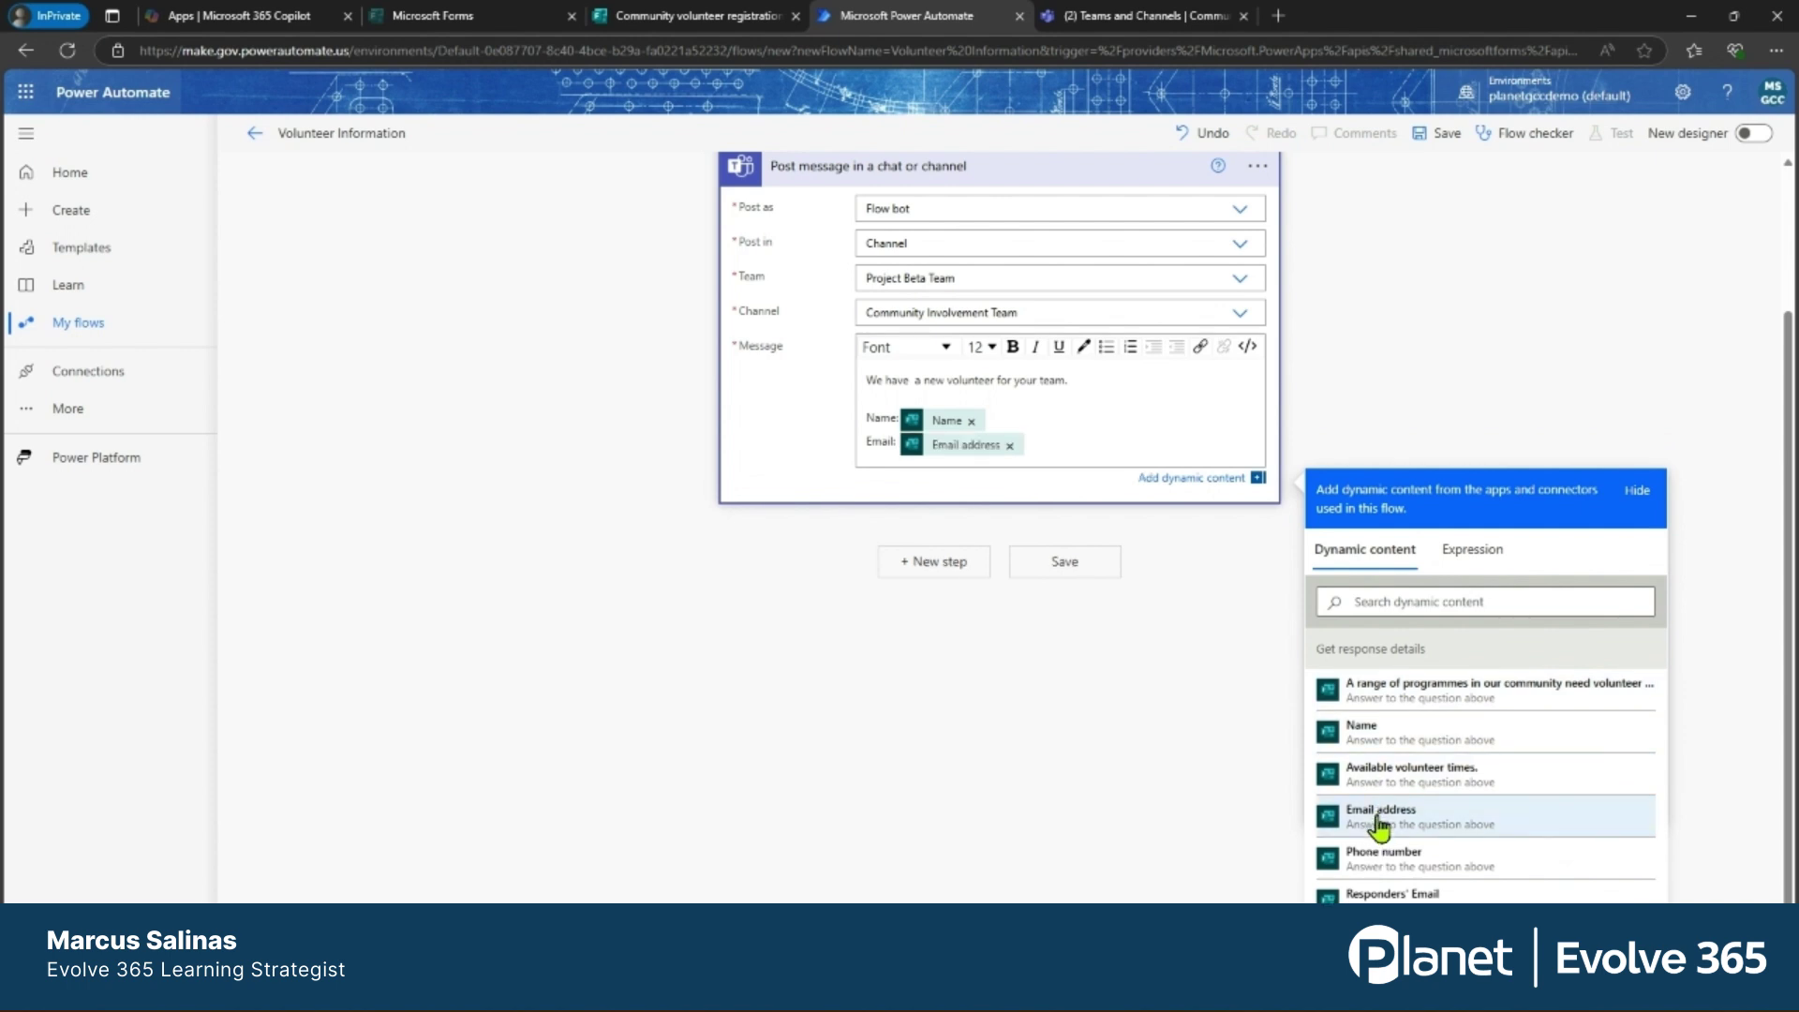
key("Return")
type("Phone:")
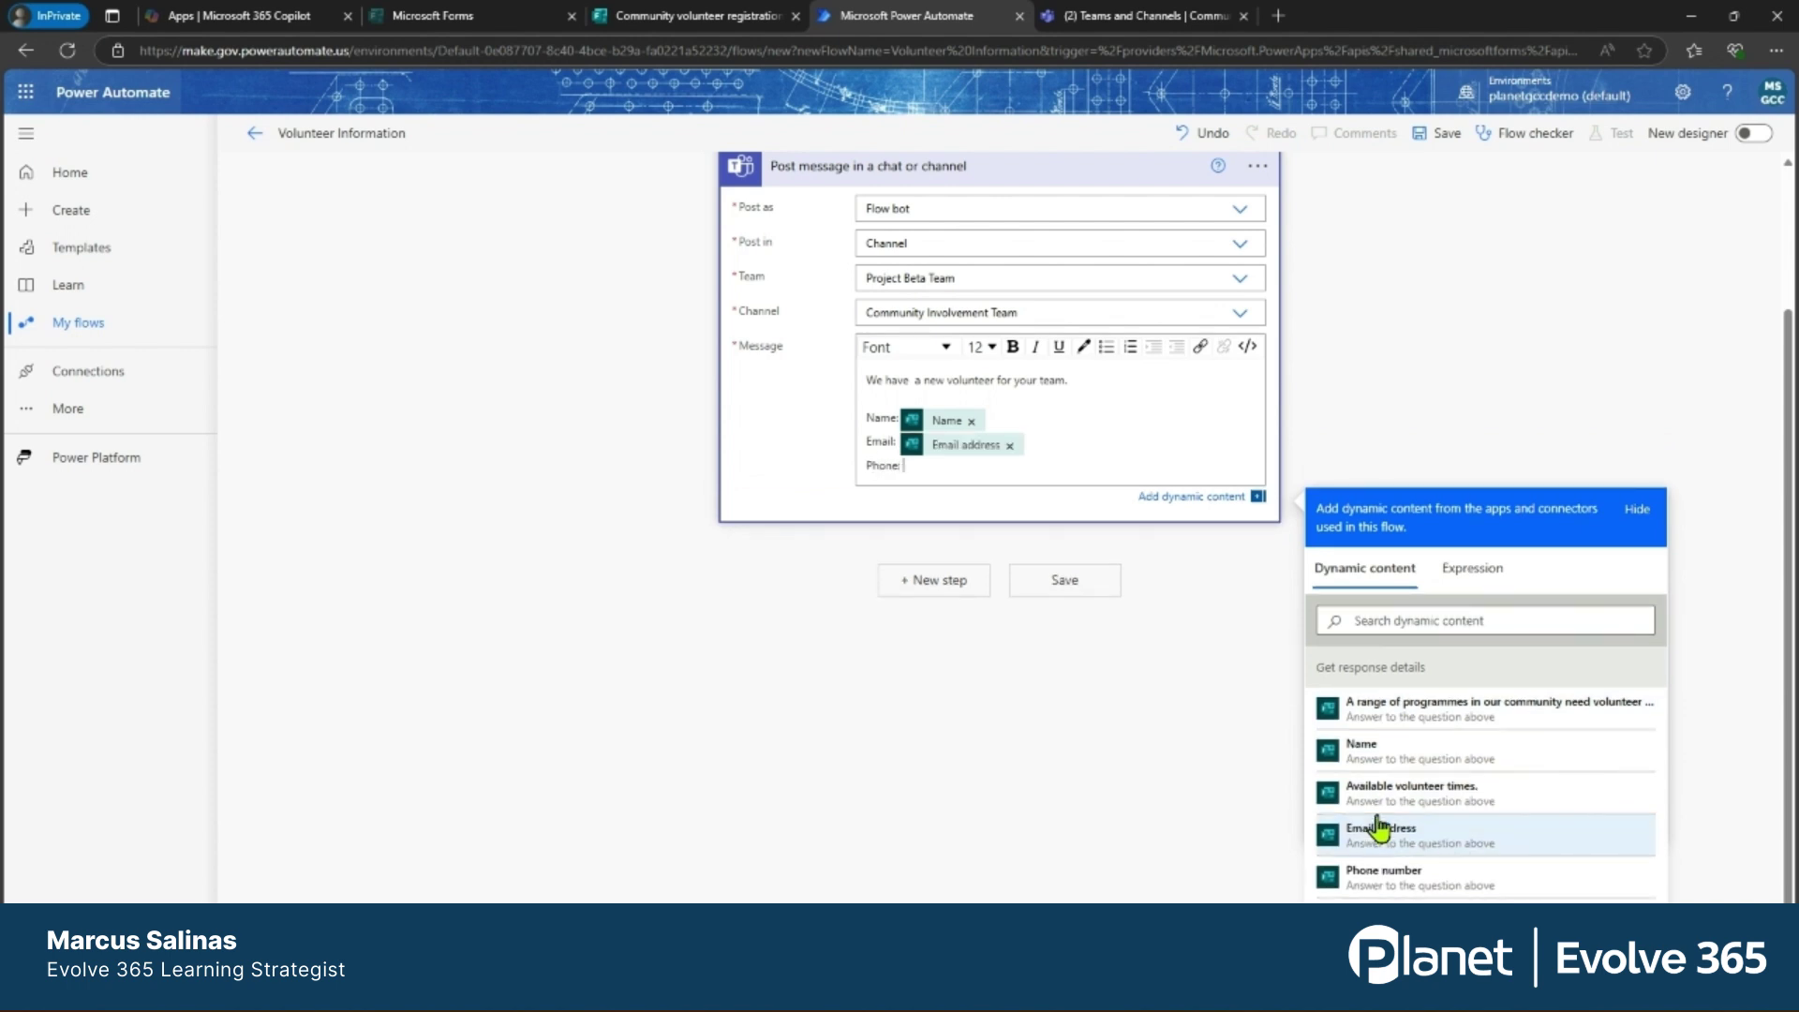
left_click(1373, 876)
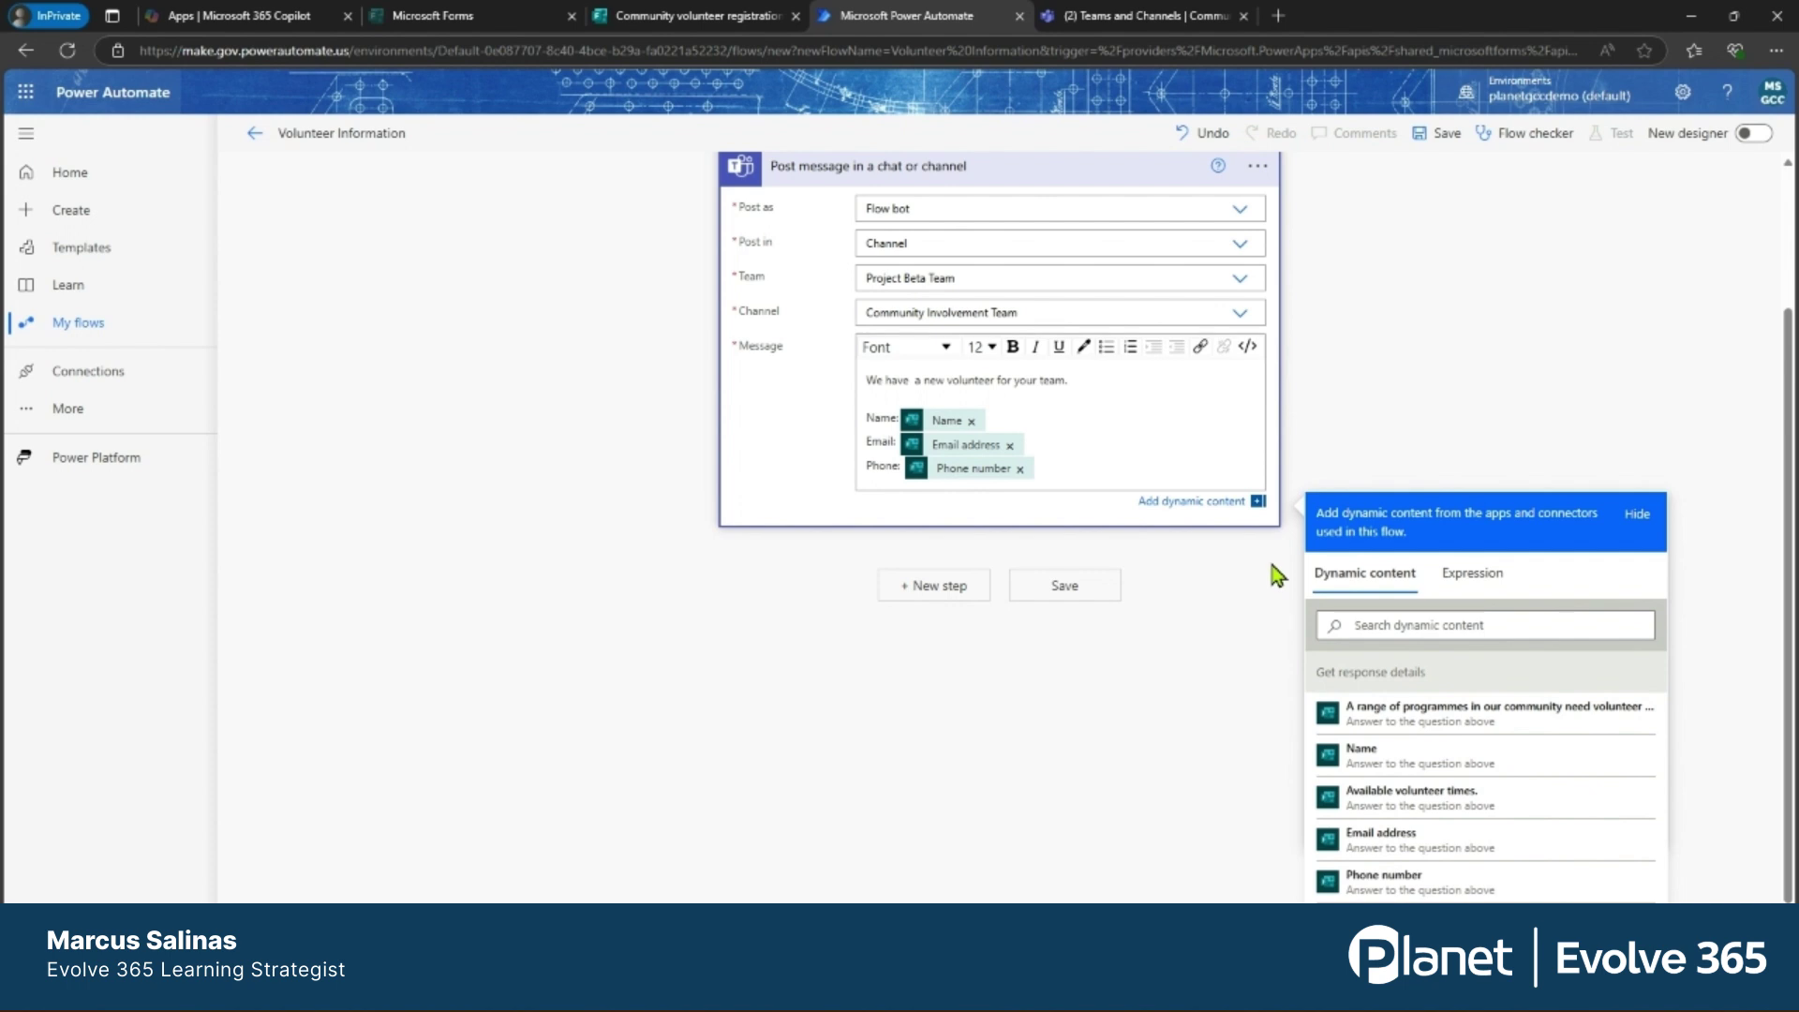
key("Return")
type("Time")
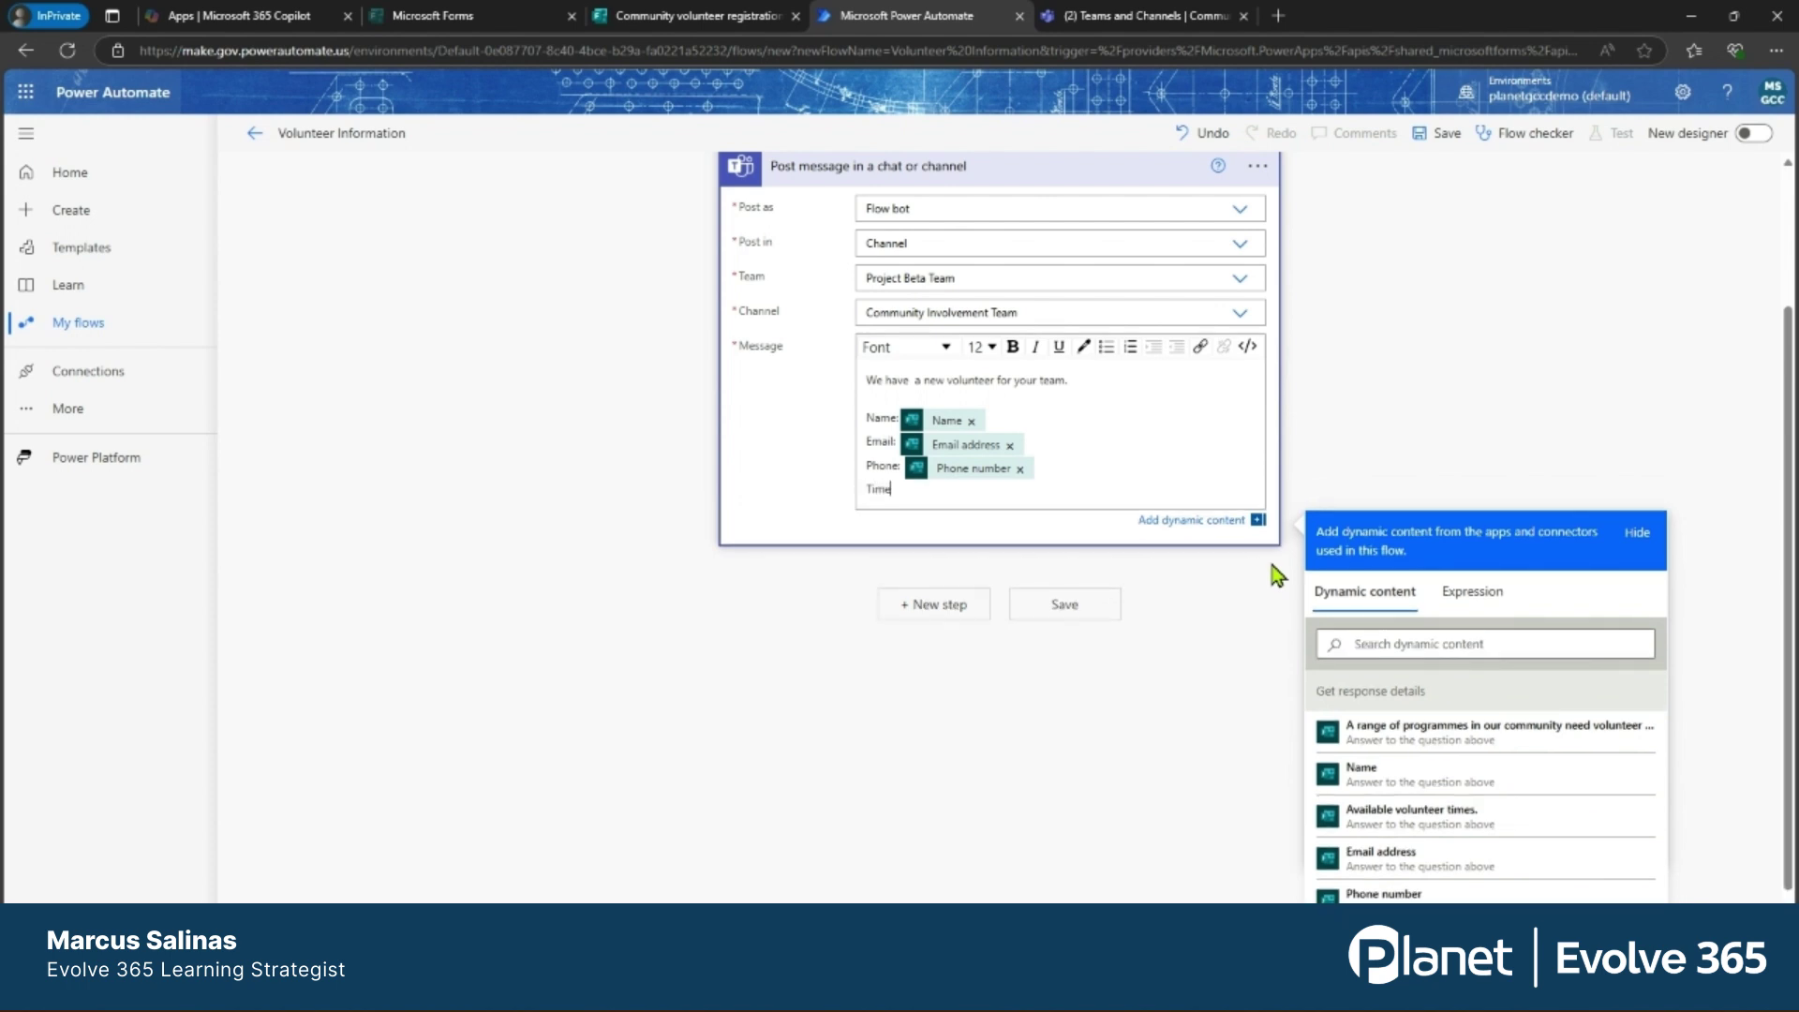
type("s Available:")
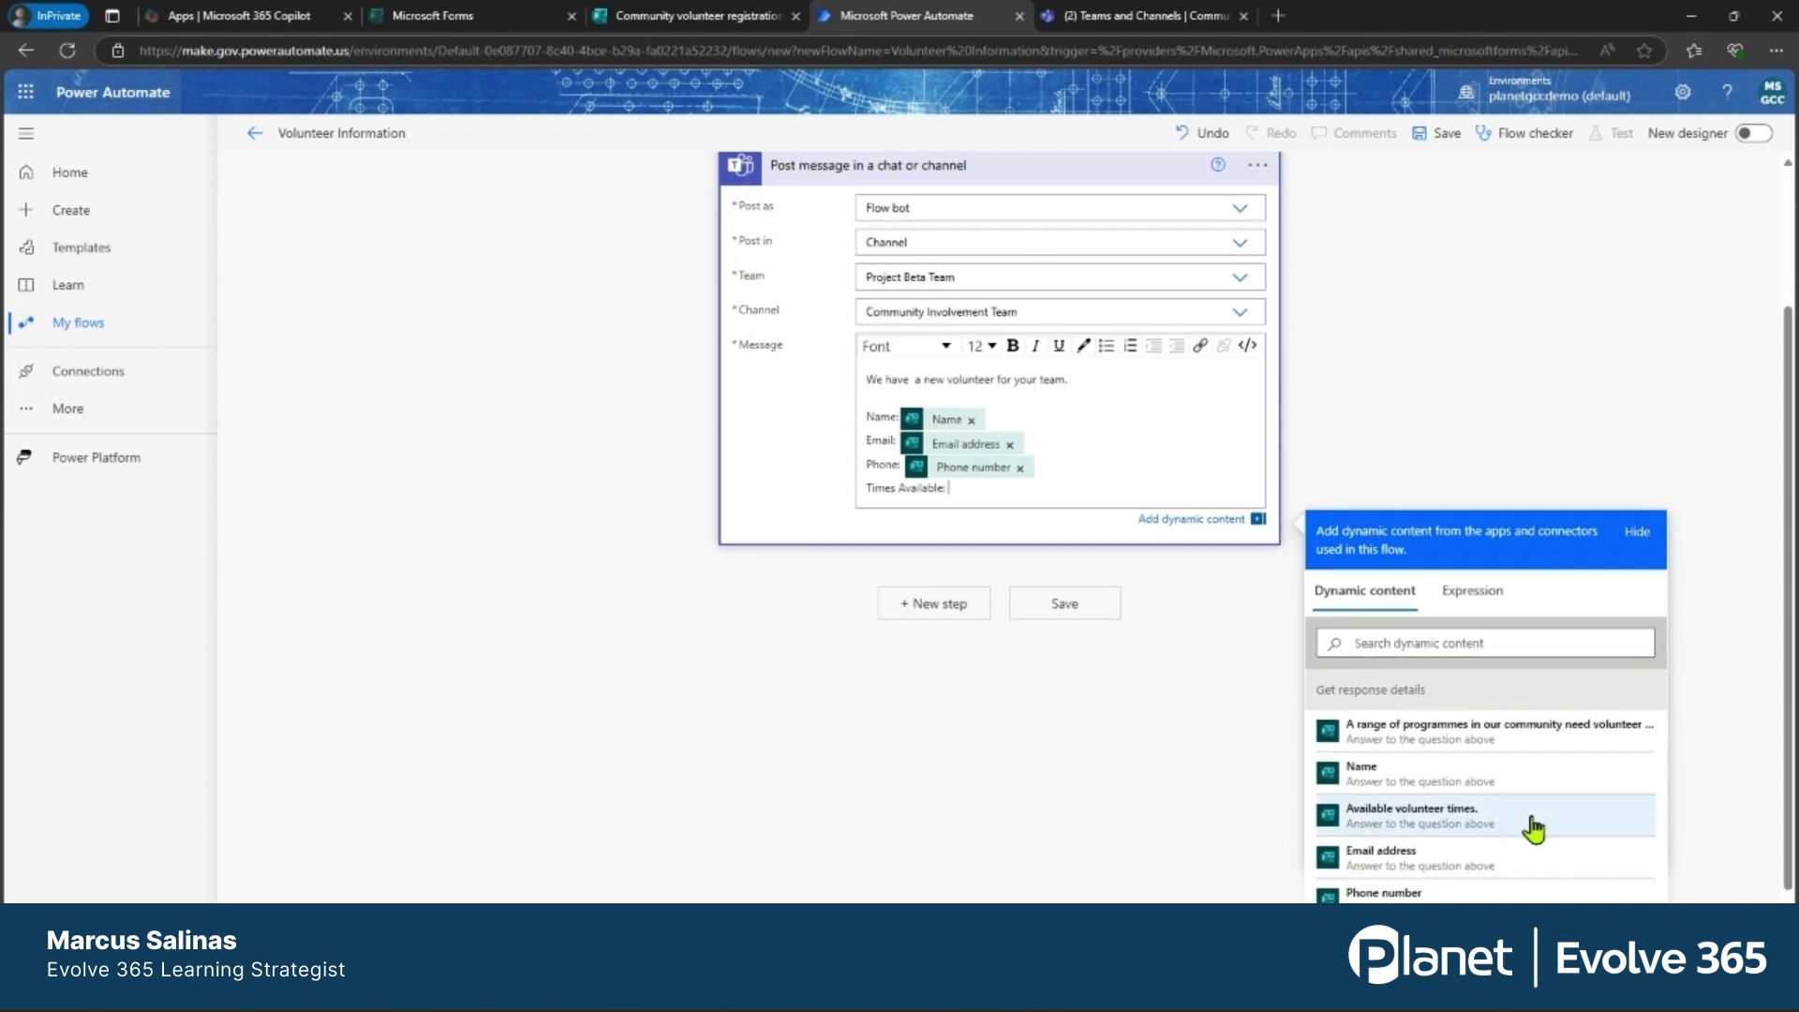
scroll(1499, 820, "down", 1)
left_click(1369, 745)
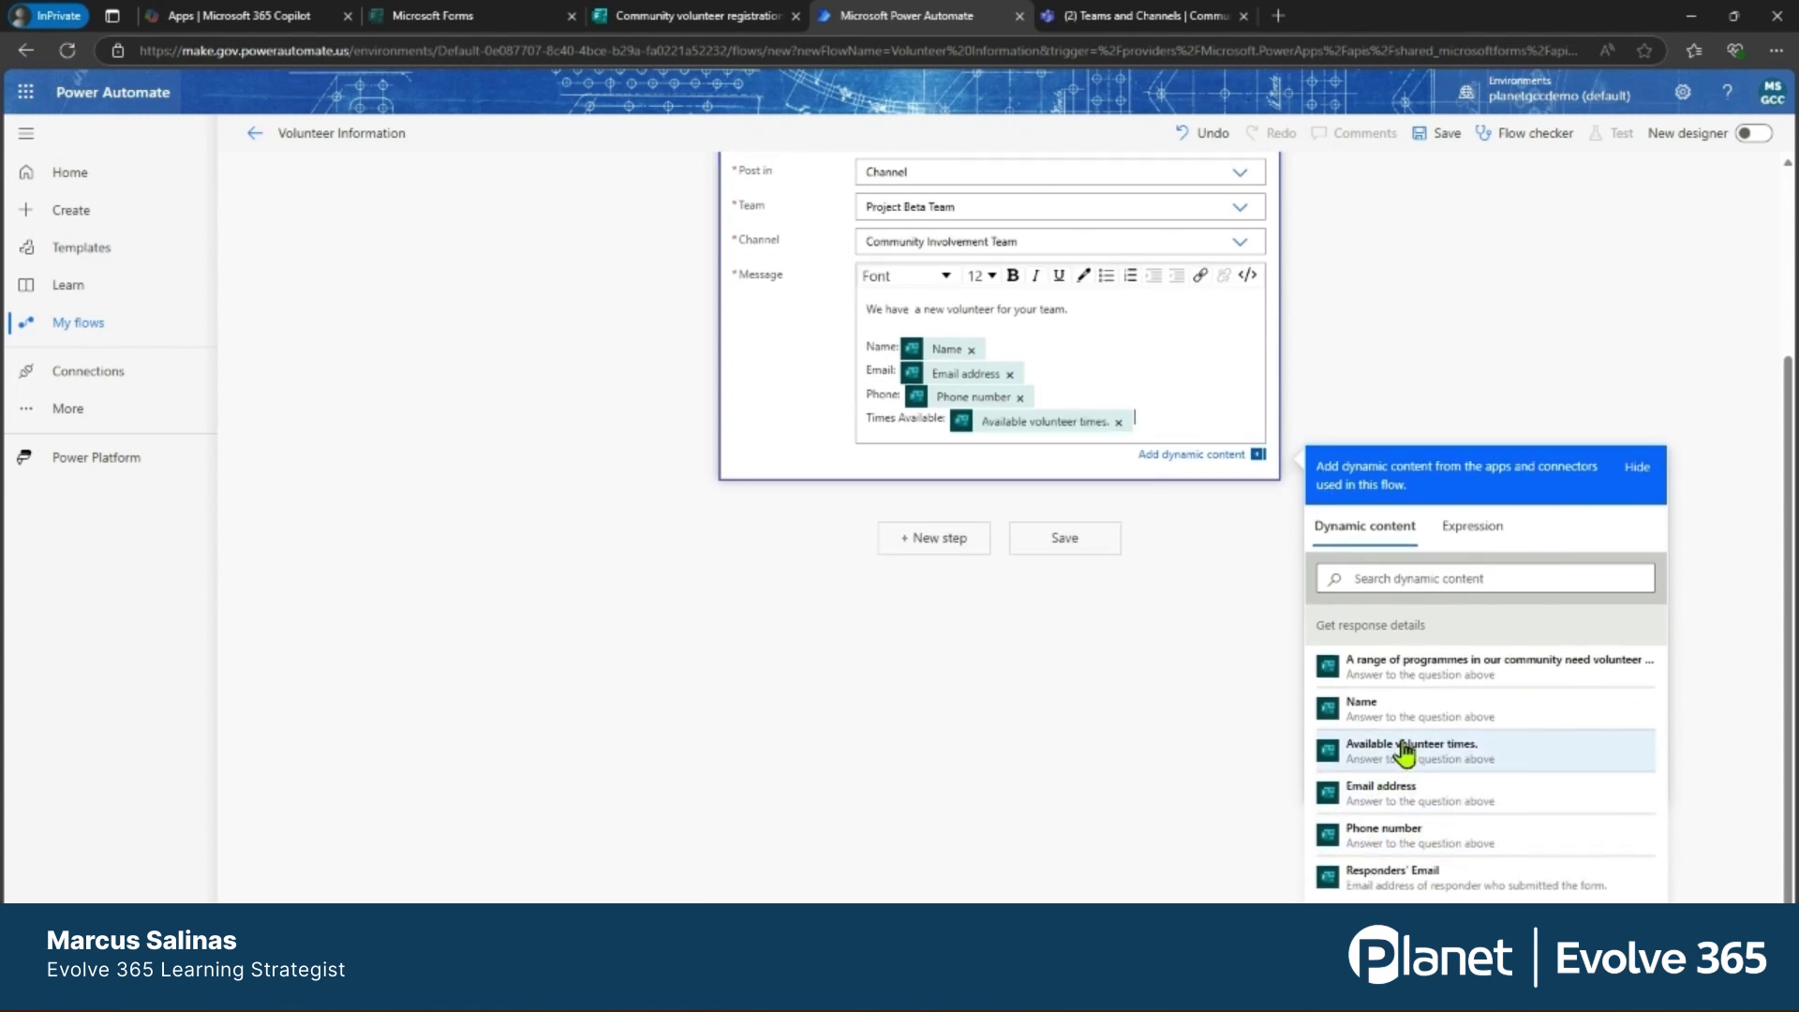
Make the greeting line bold at font size 14.
left_click(1076, 319)
left_click_drag(1073, 314, 851, 311)
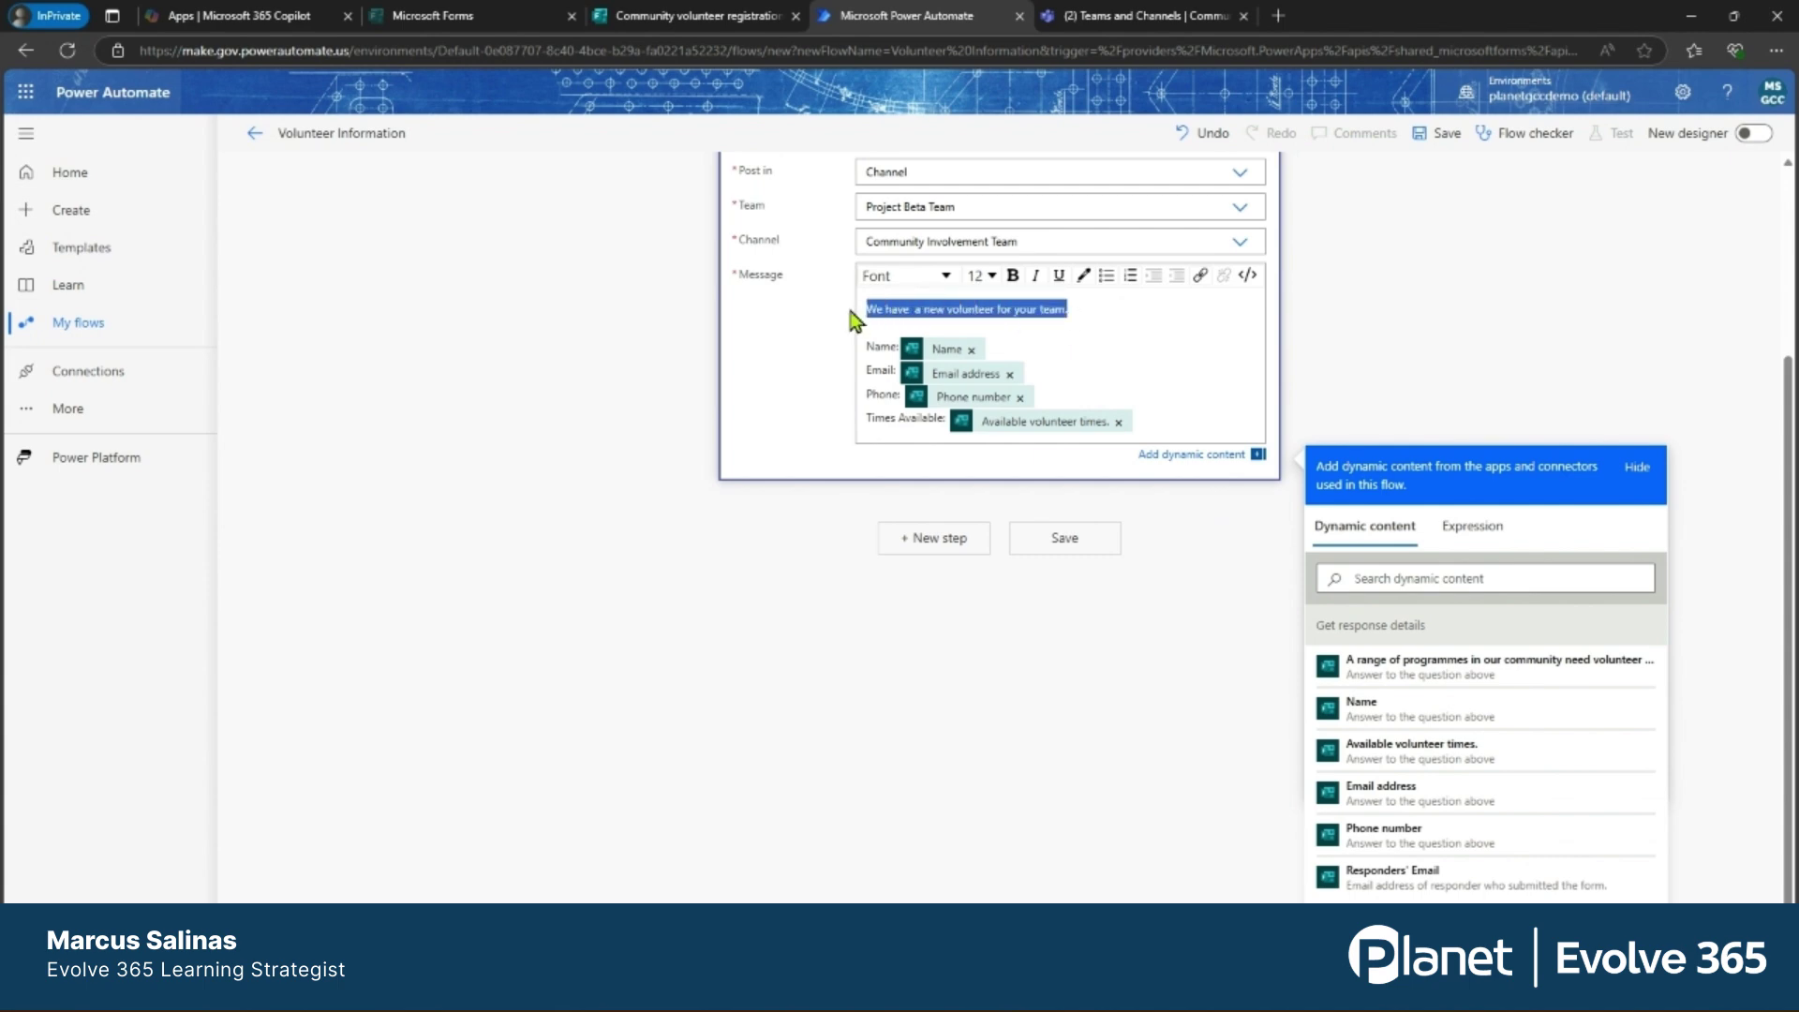
left_click(1010, 278)
left_click(990, 276)
left_click(974, 416)
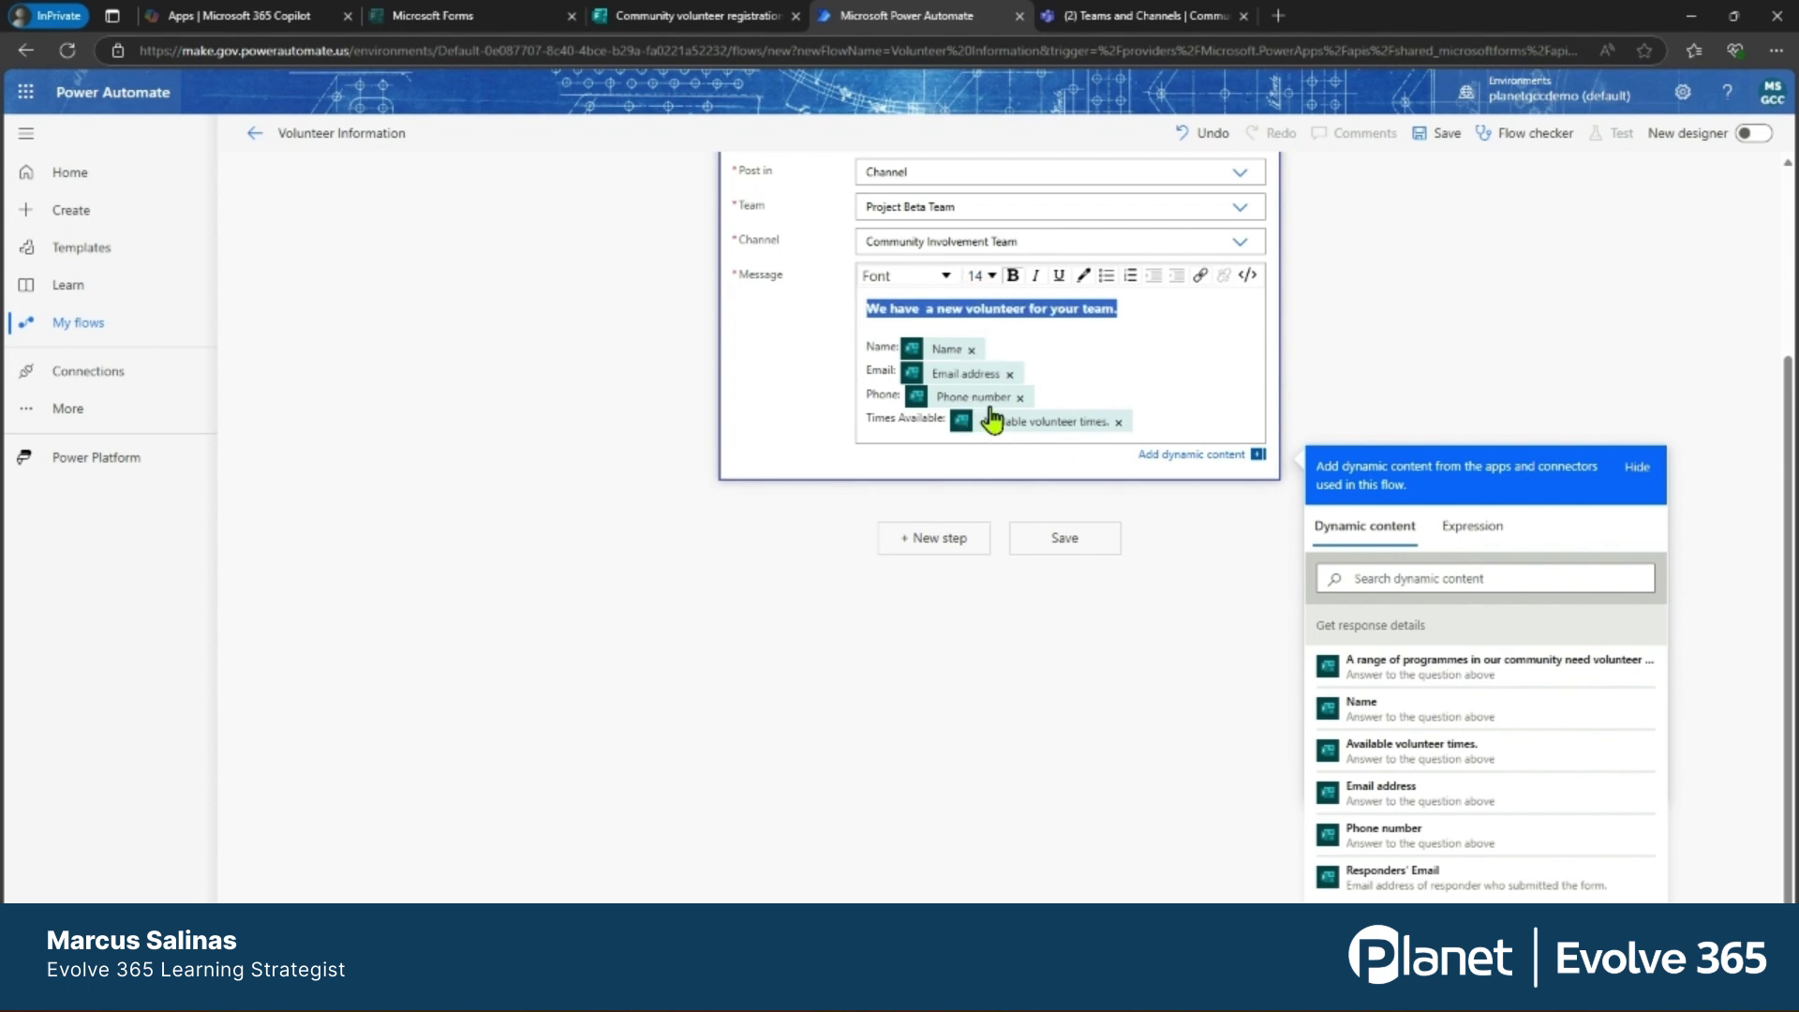
Set the four form-answer lines to font size 12.
left_click_drag(1137, 417, 870, 345)
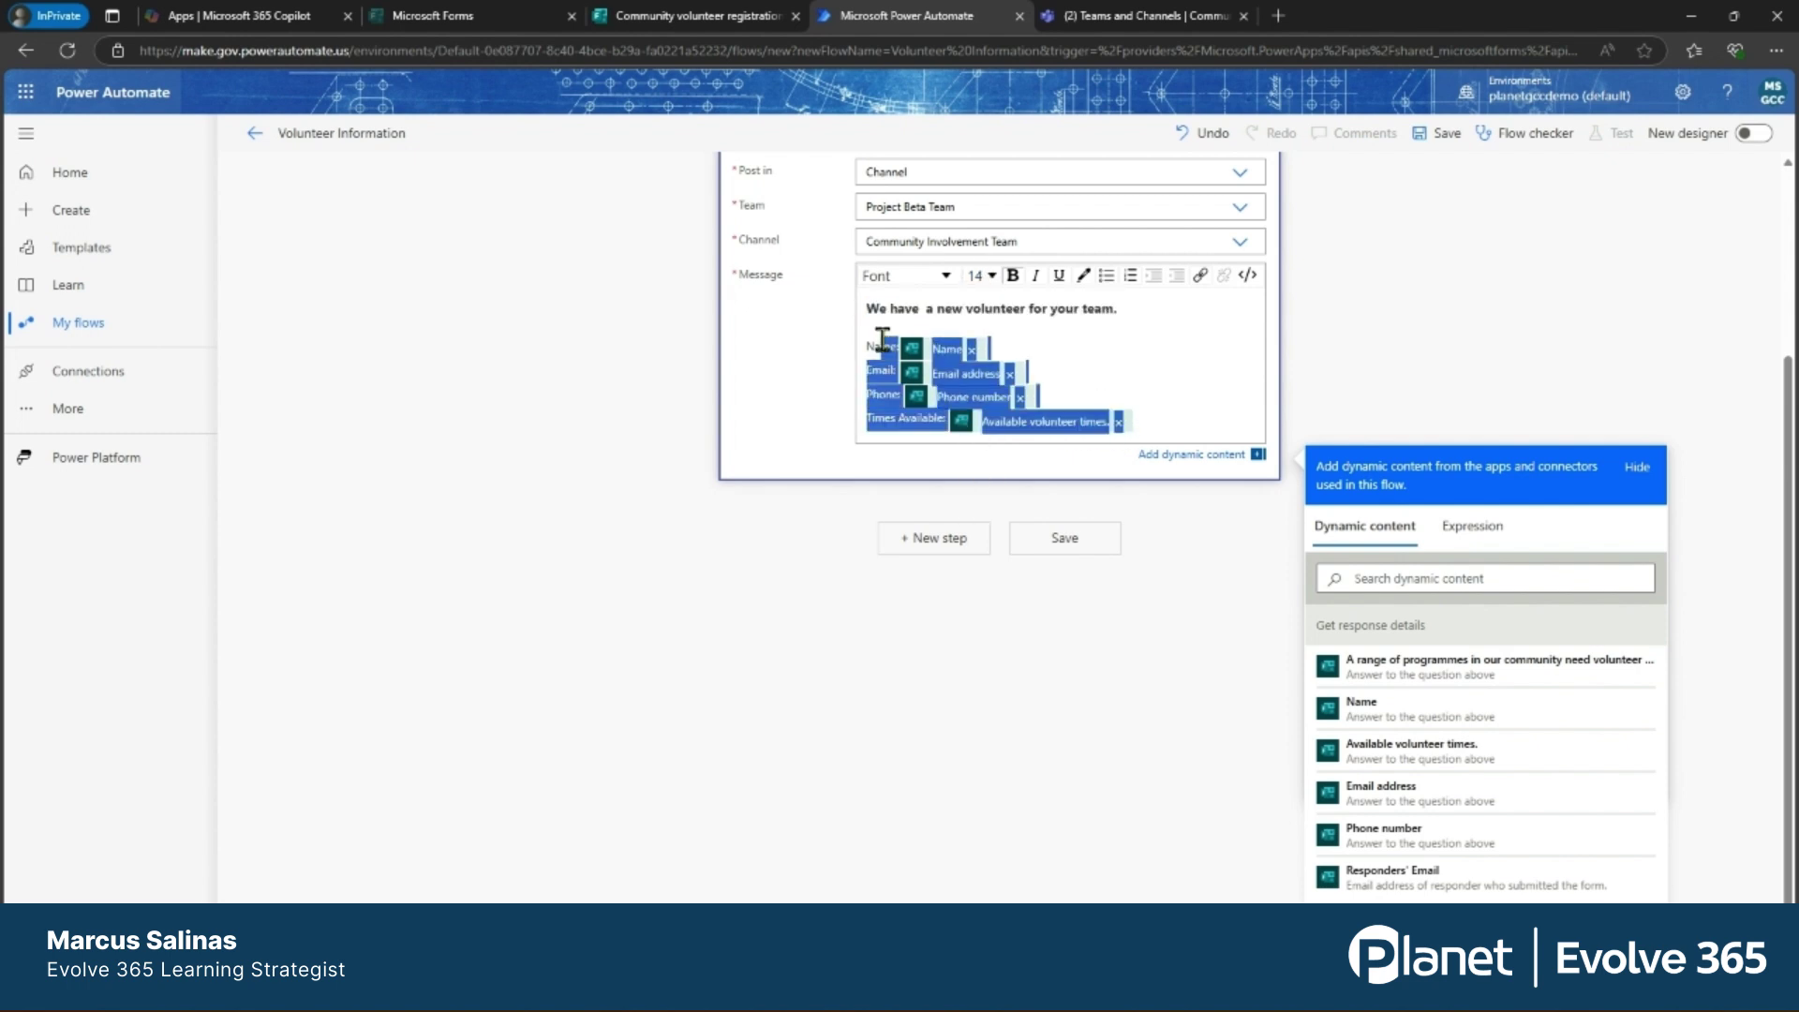
left_click(991, 277)
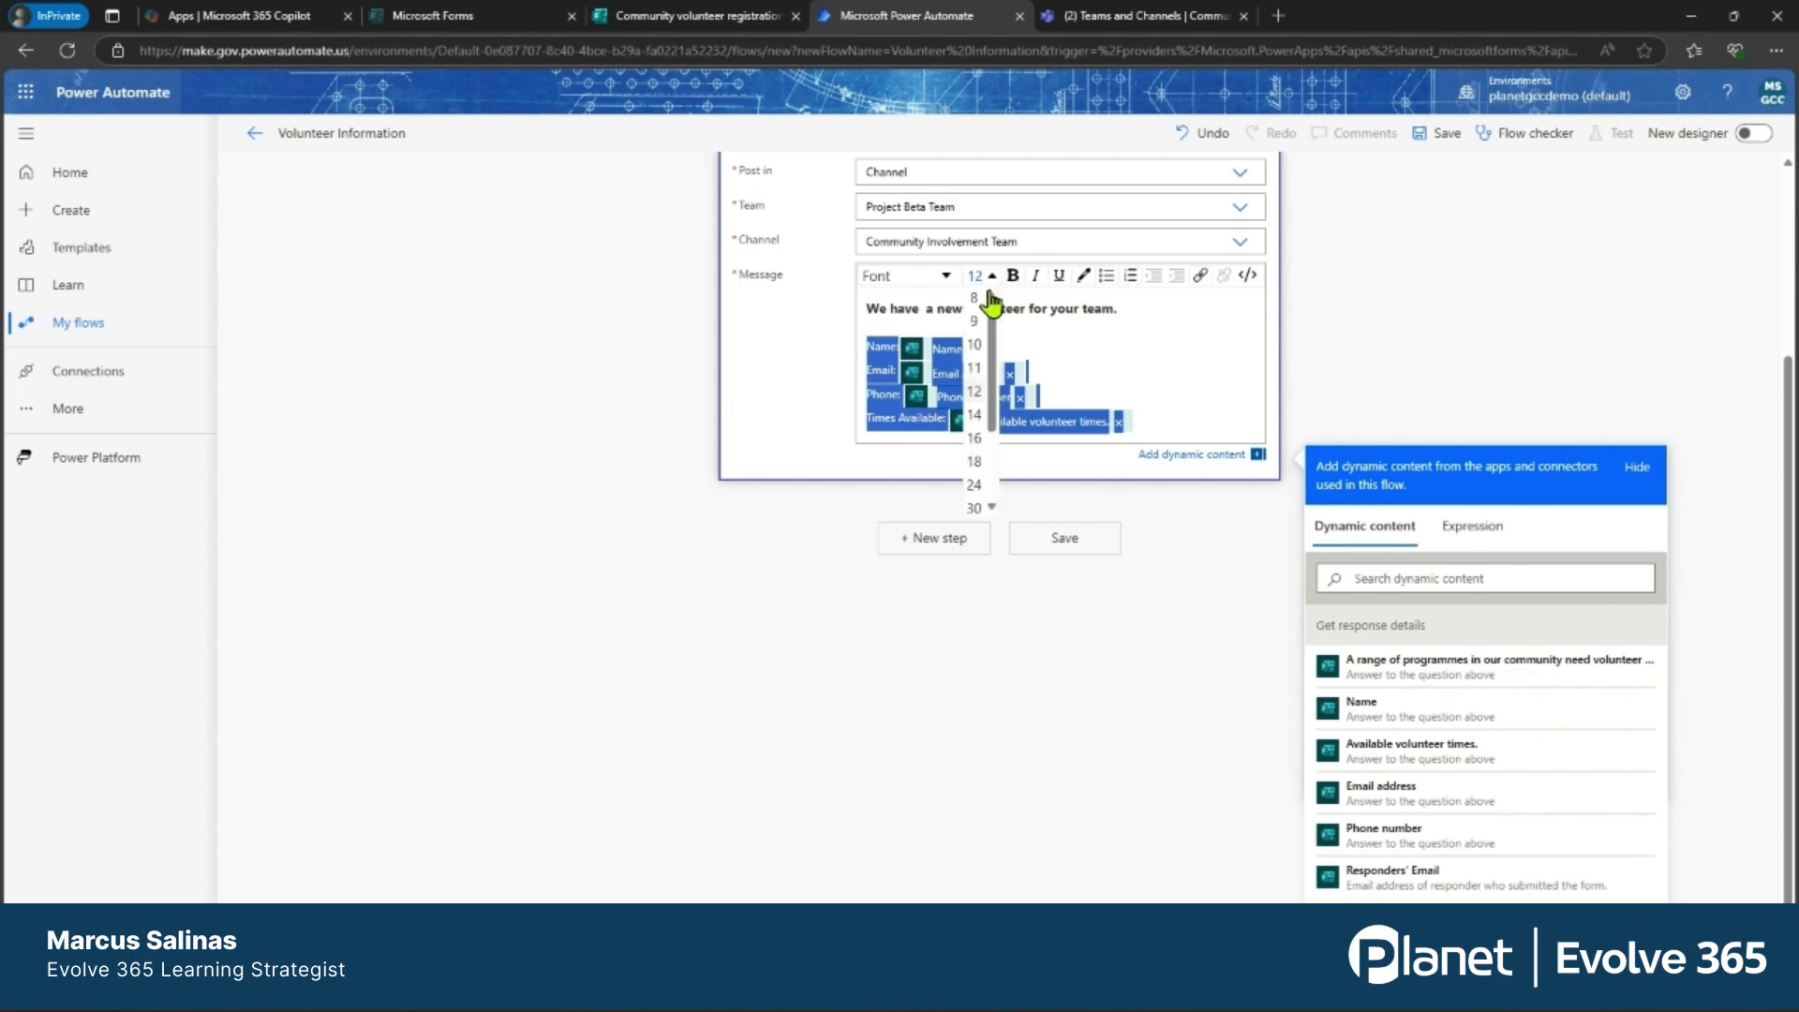
left_click(974, 391)
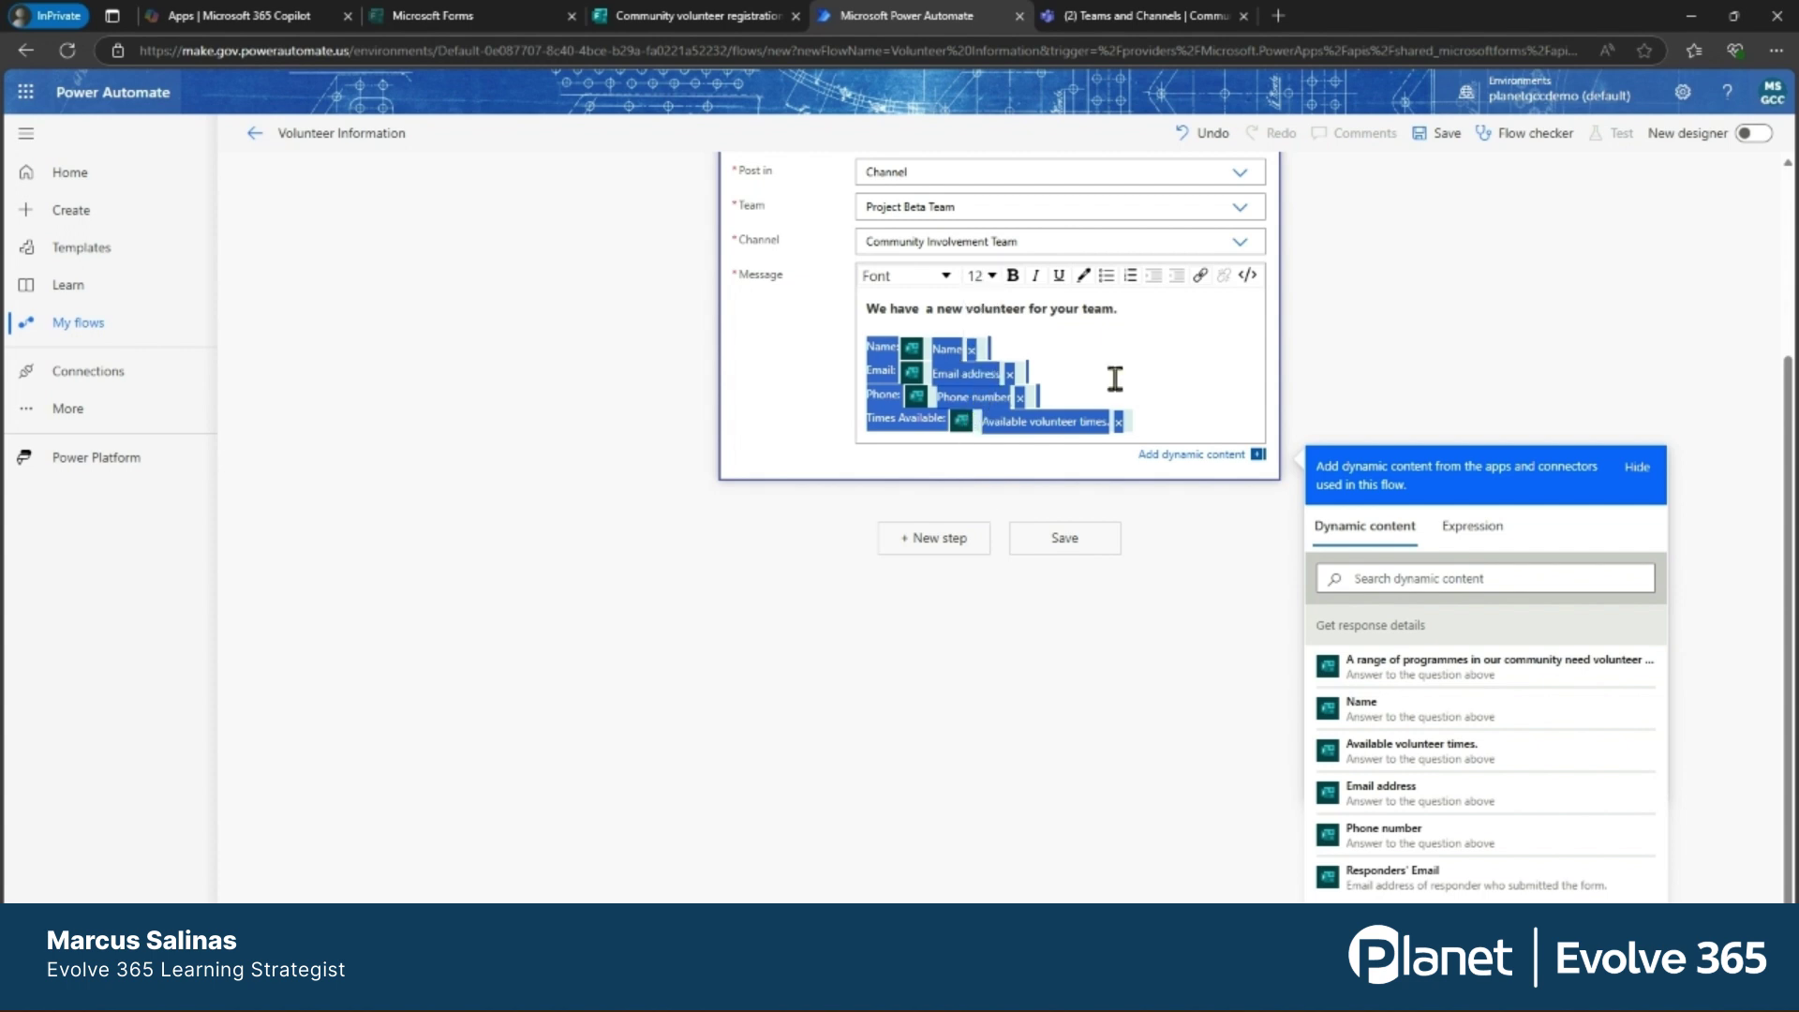
left_click(1115, 368)
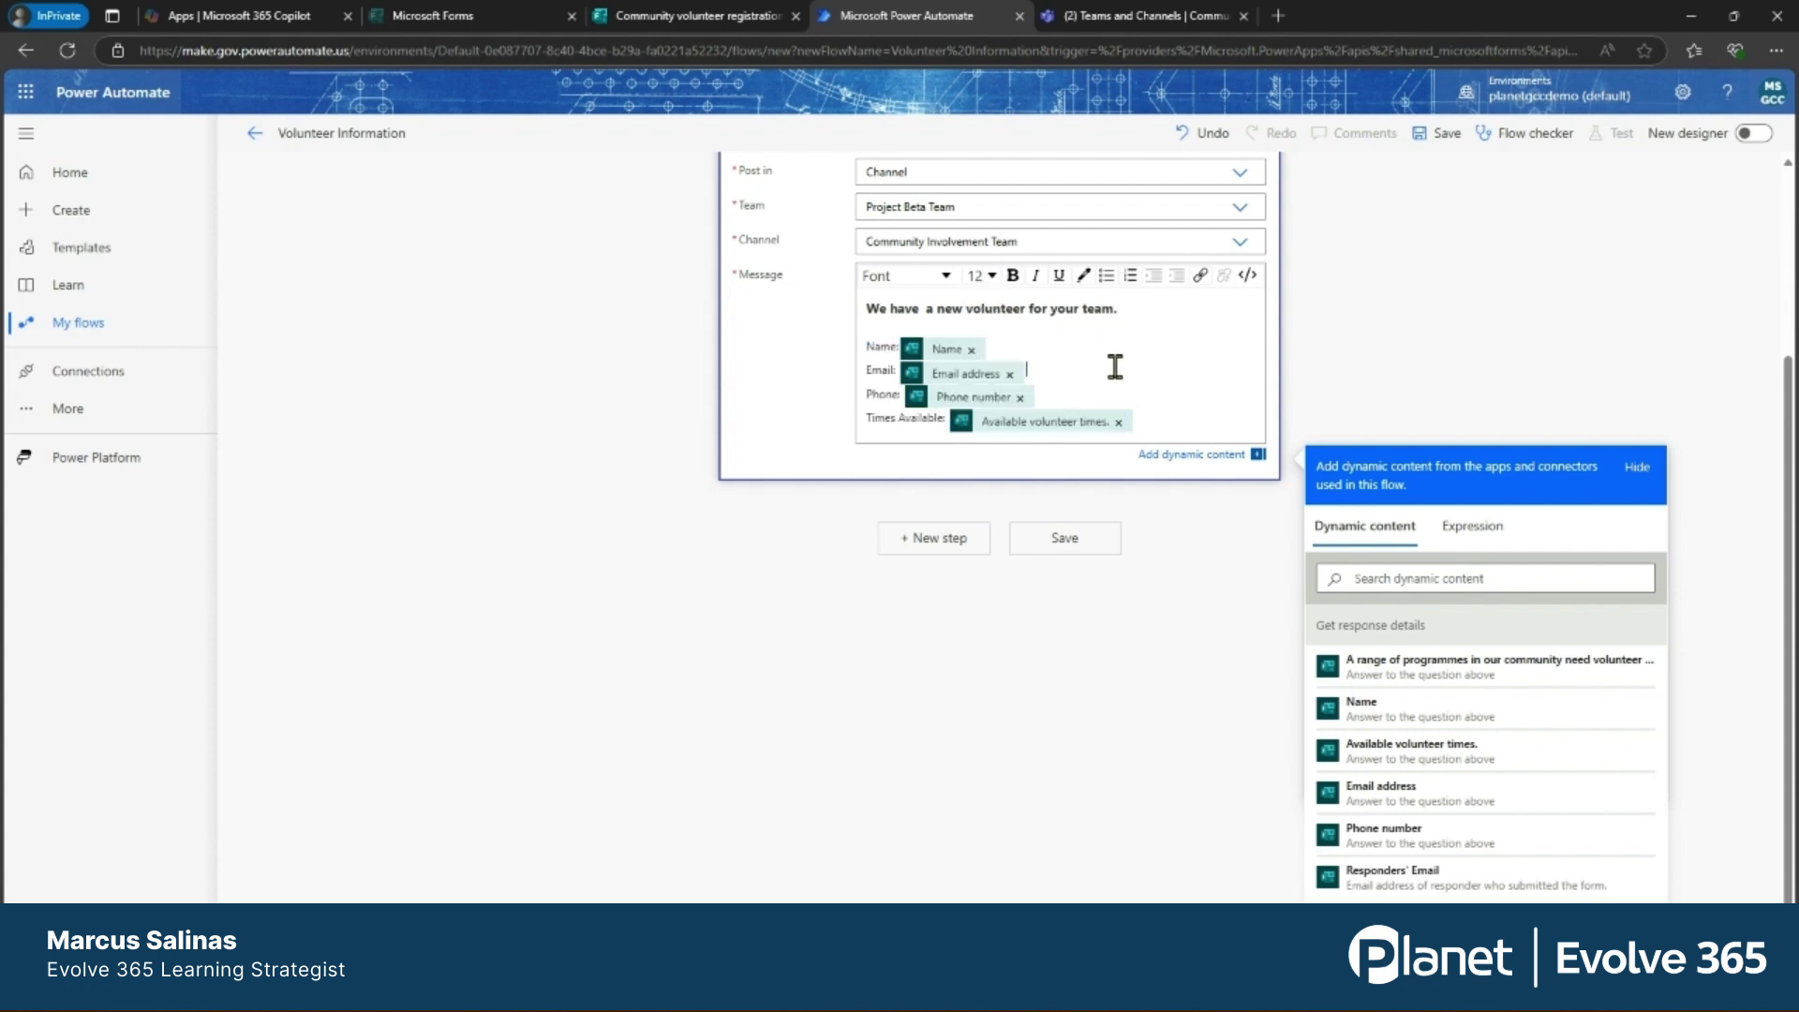
Save the flow and confirm in Flow checker that it has no errors or warnings.
left_click(1053, 542)
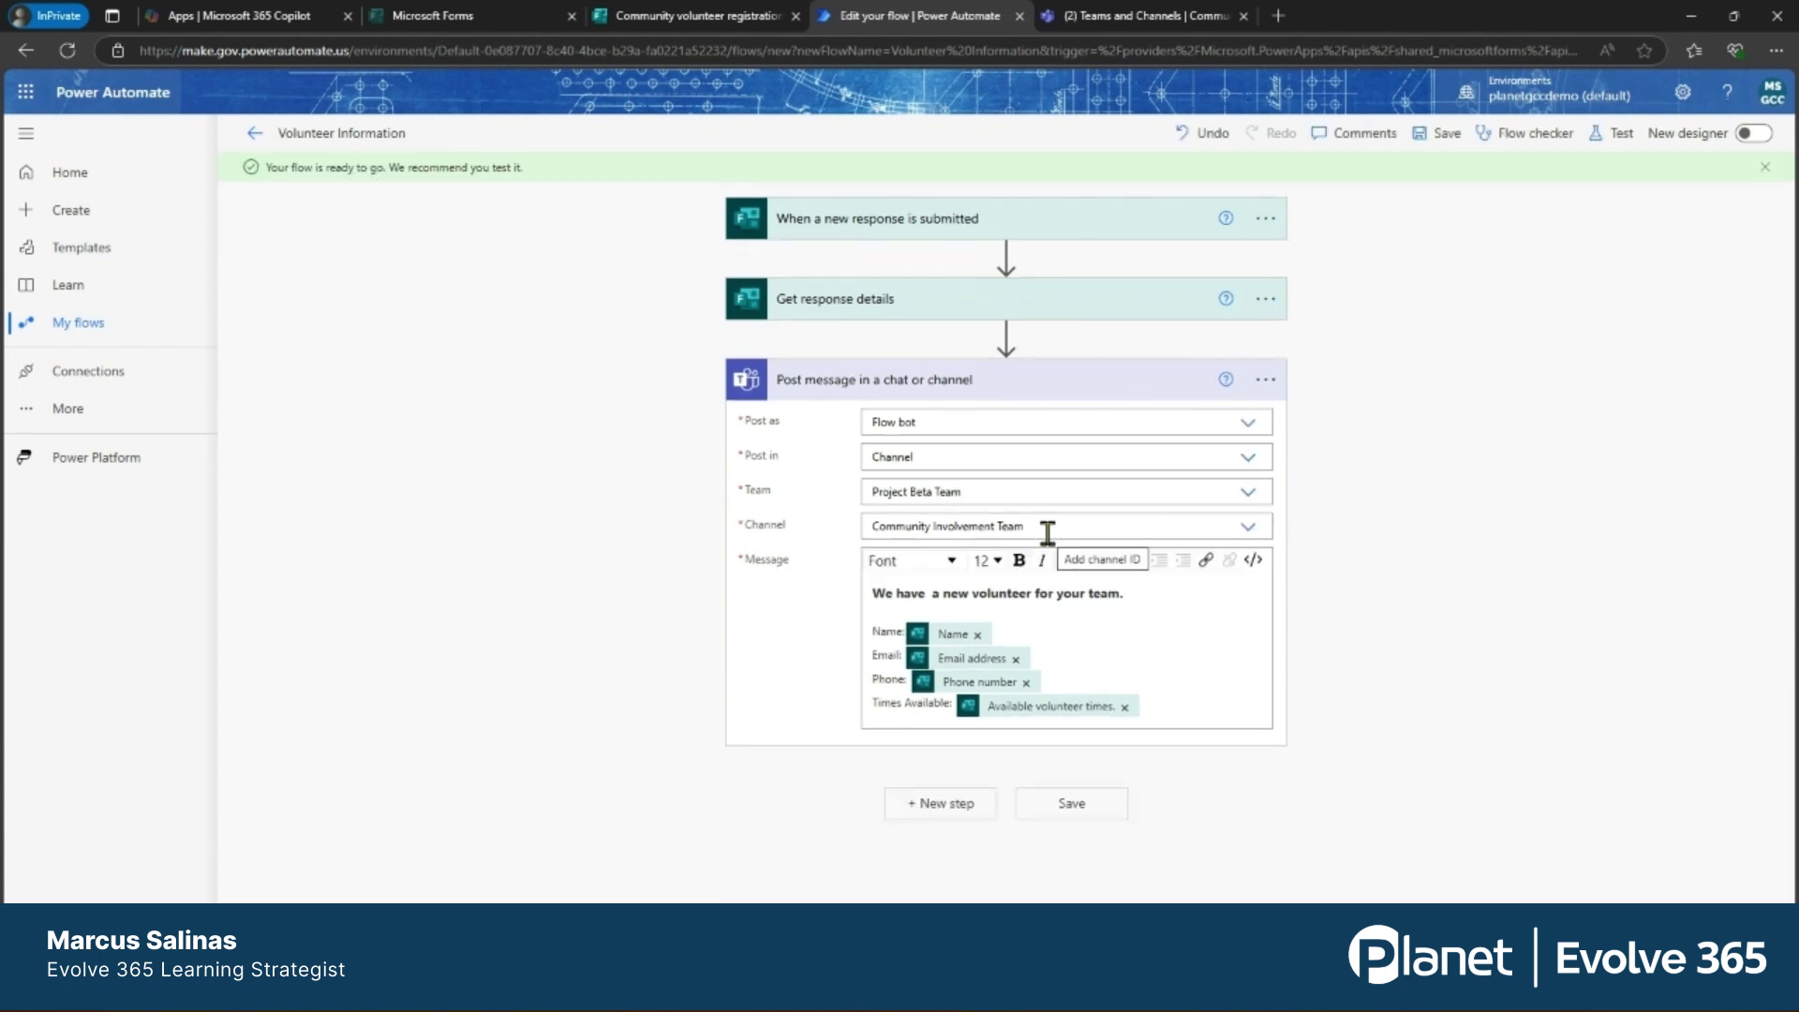
left_click(1516, 138)
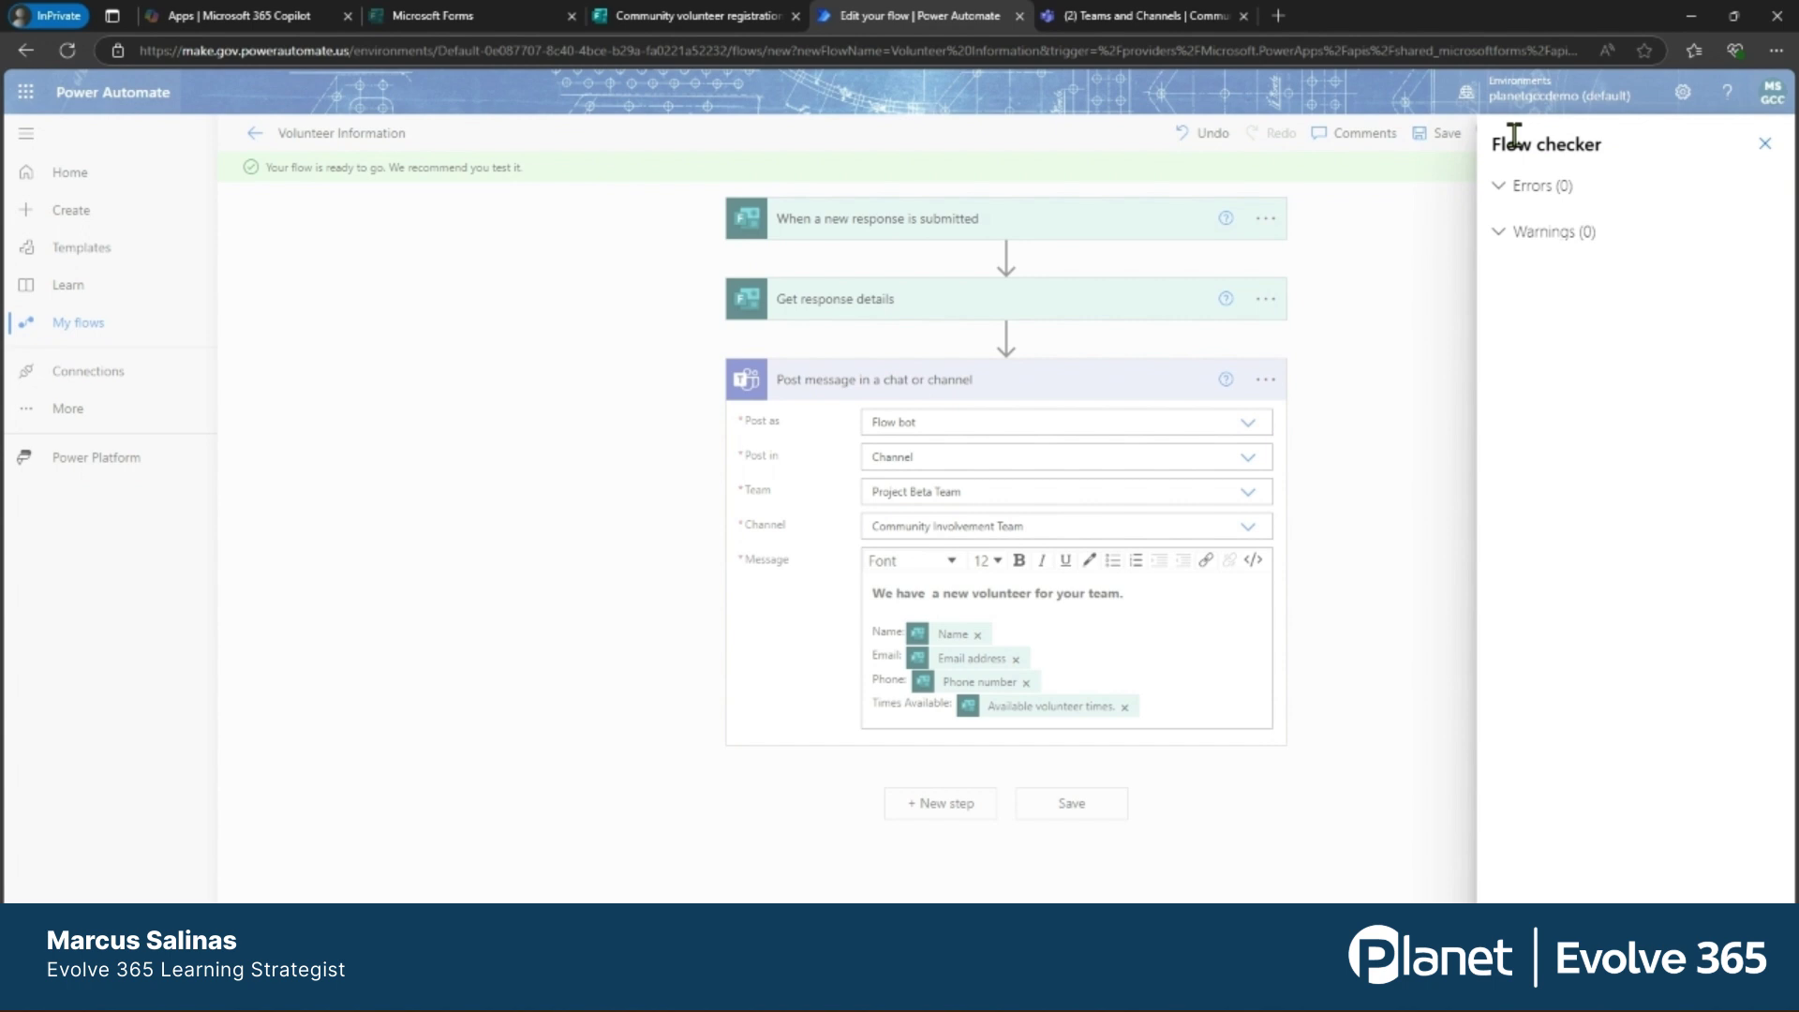
left_click(1764, 146)
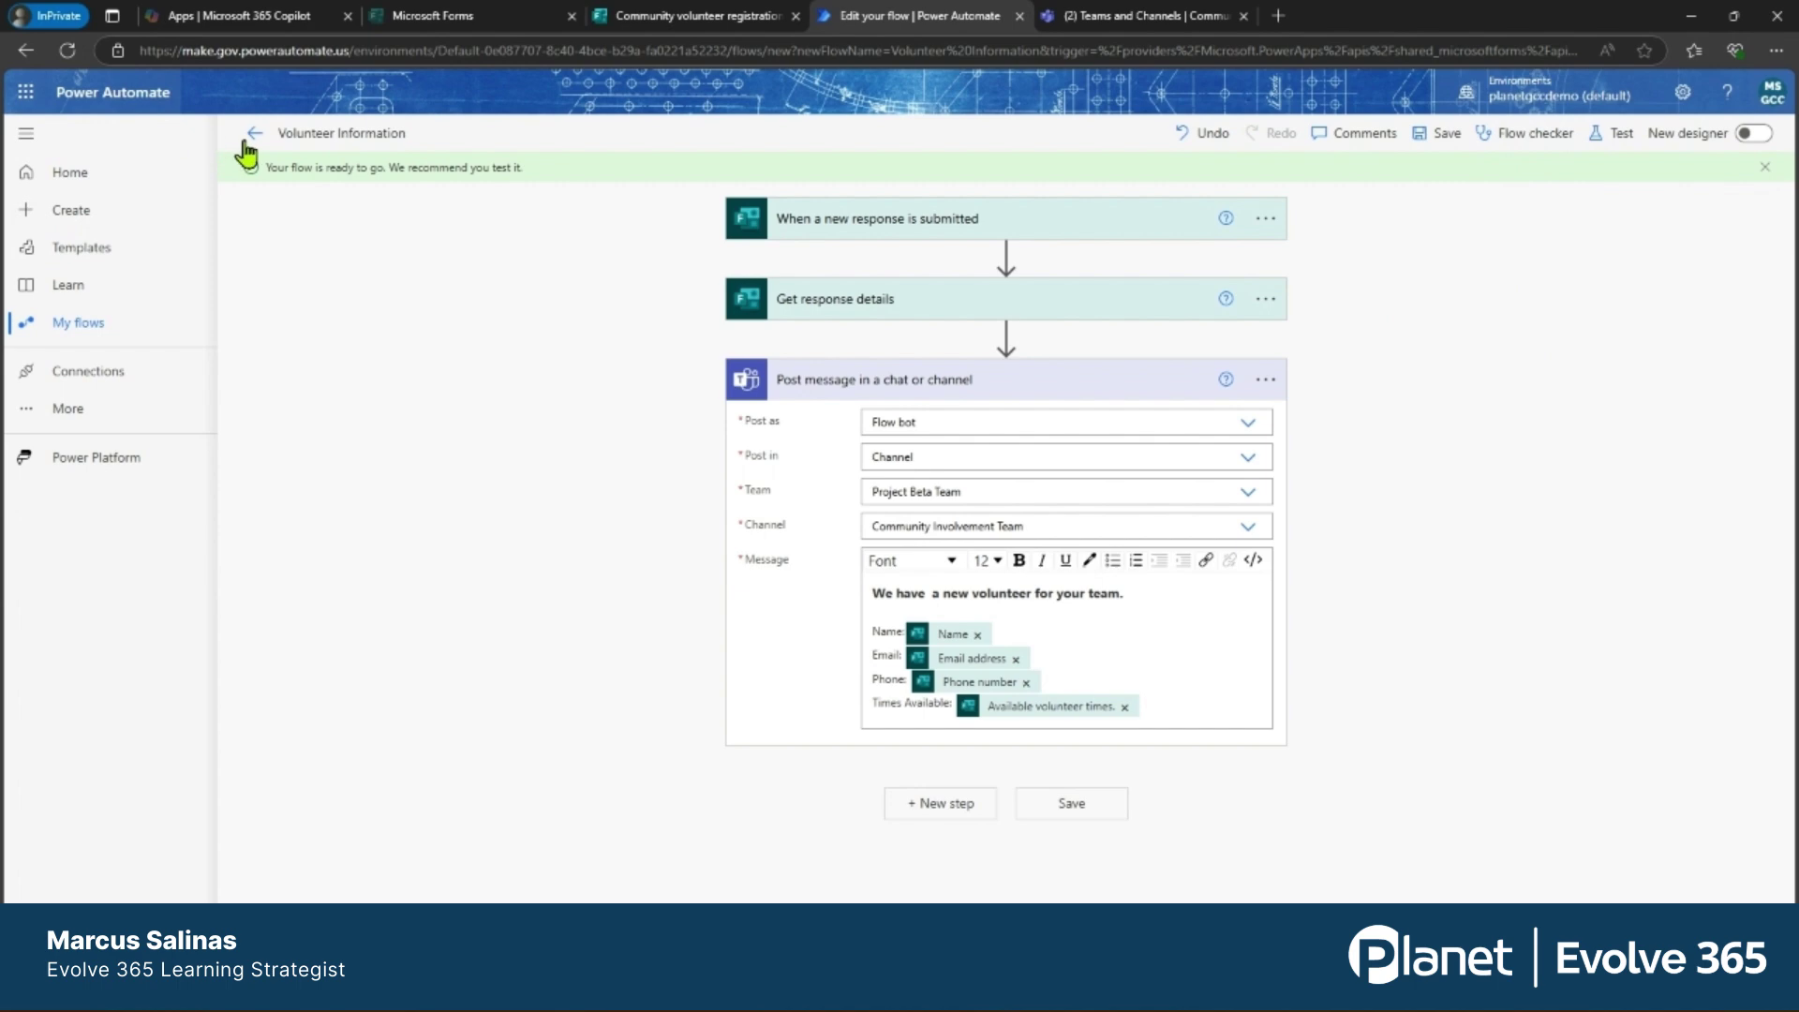
Leave the editor, dismiss the flow-ready notice and return to My flows.
left_click(253, 134)
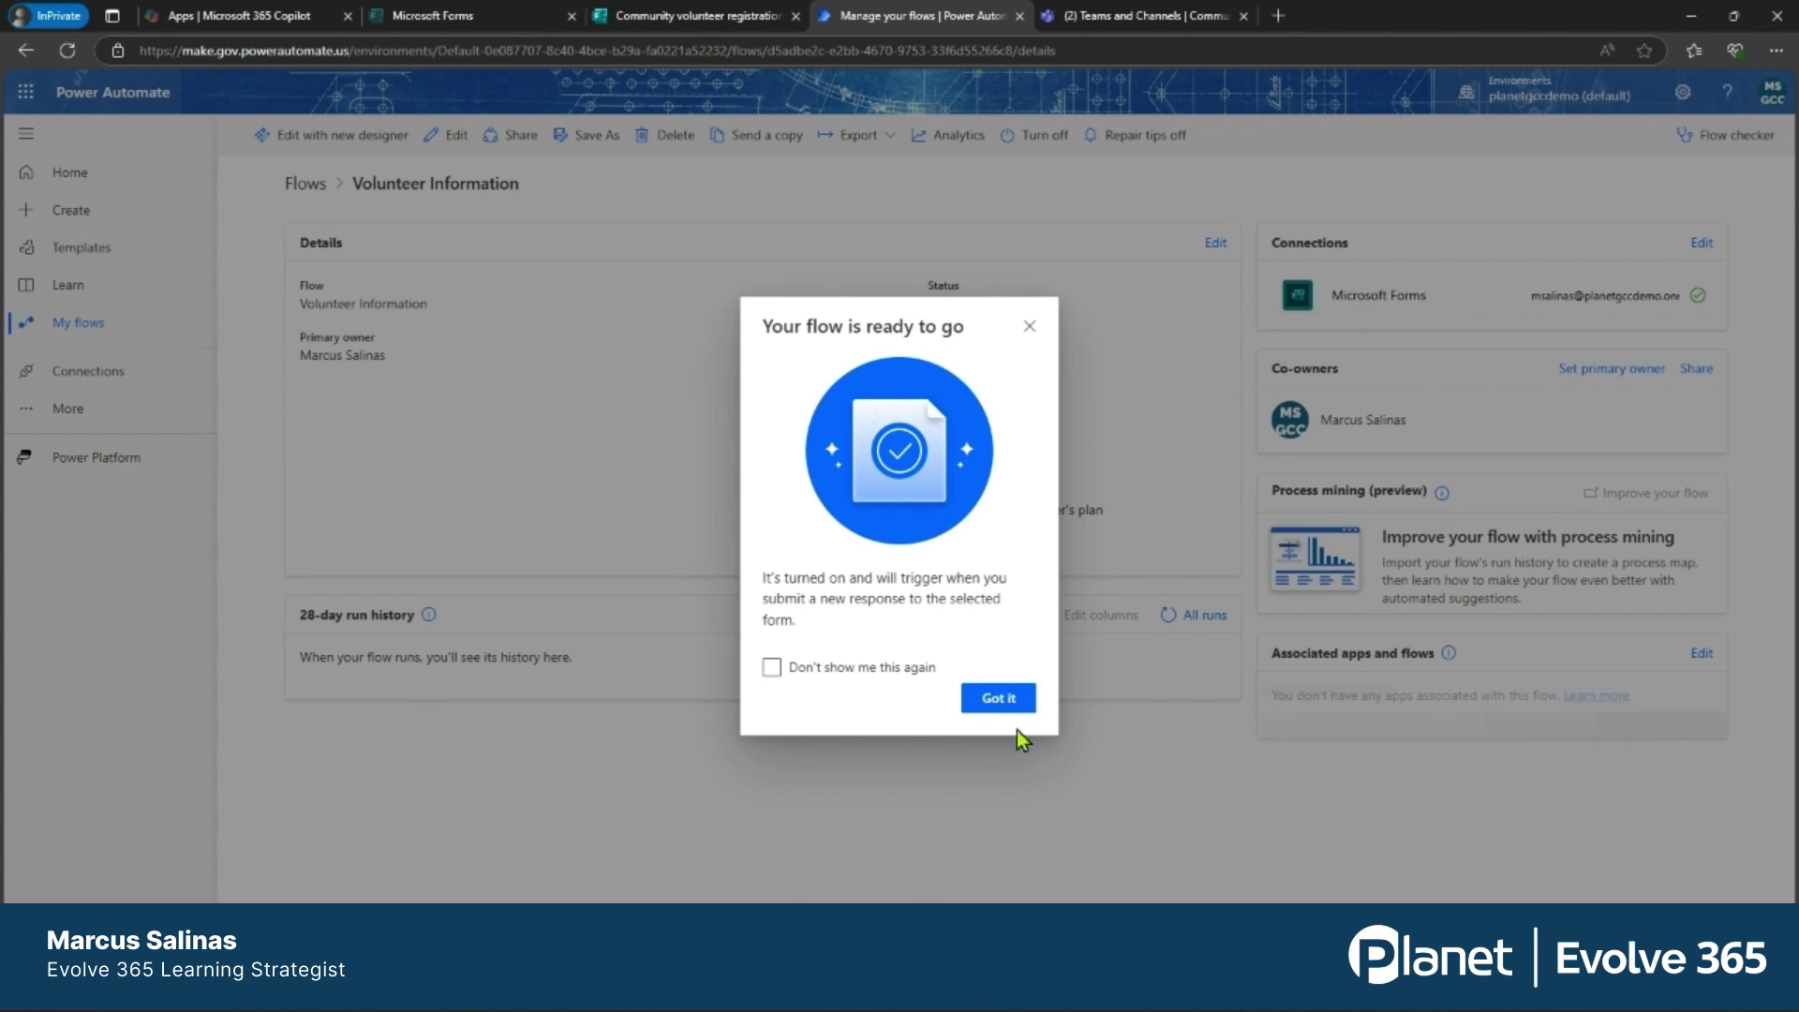
left_click(999, 700)
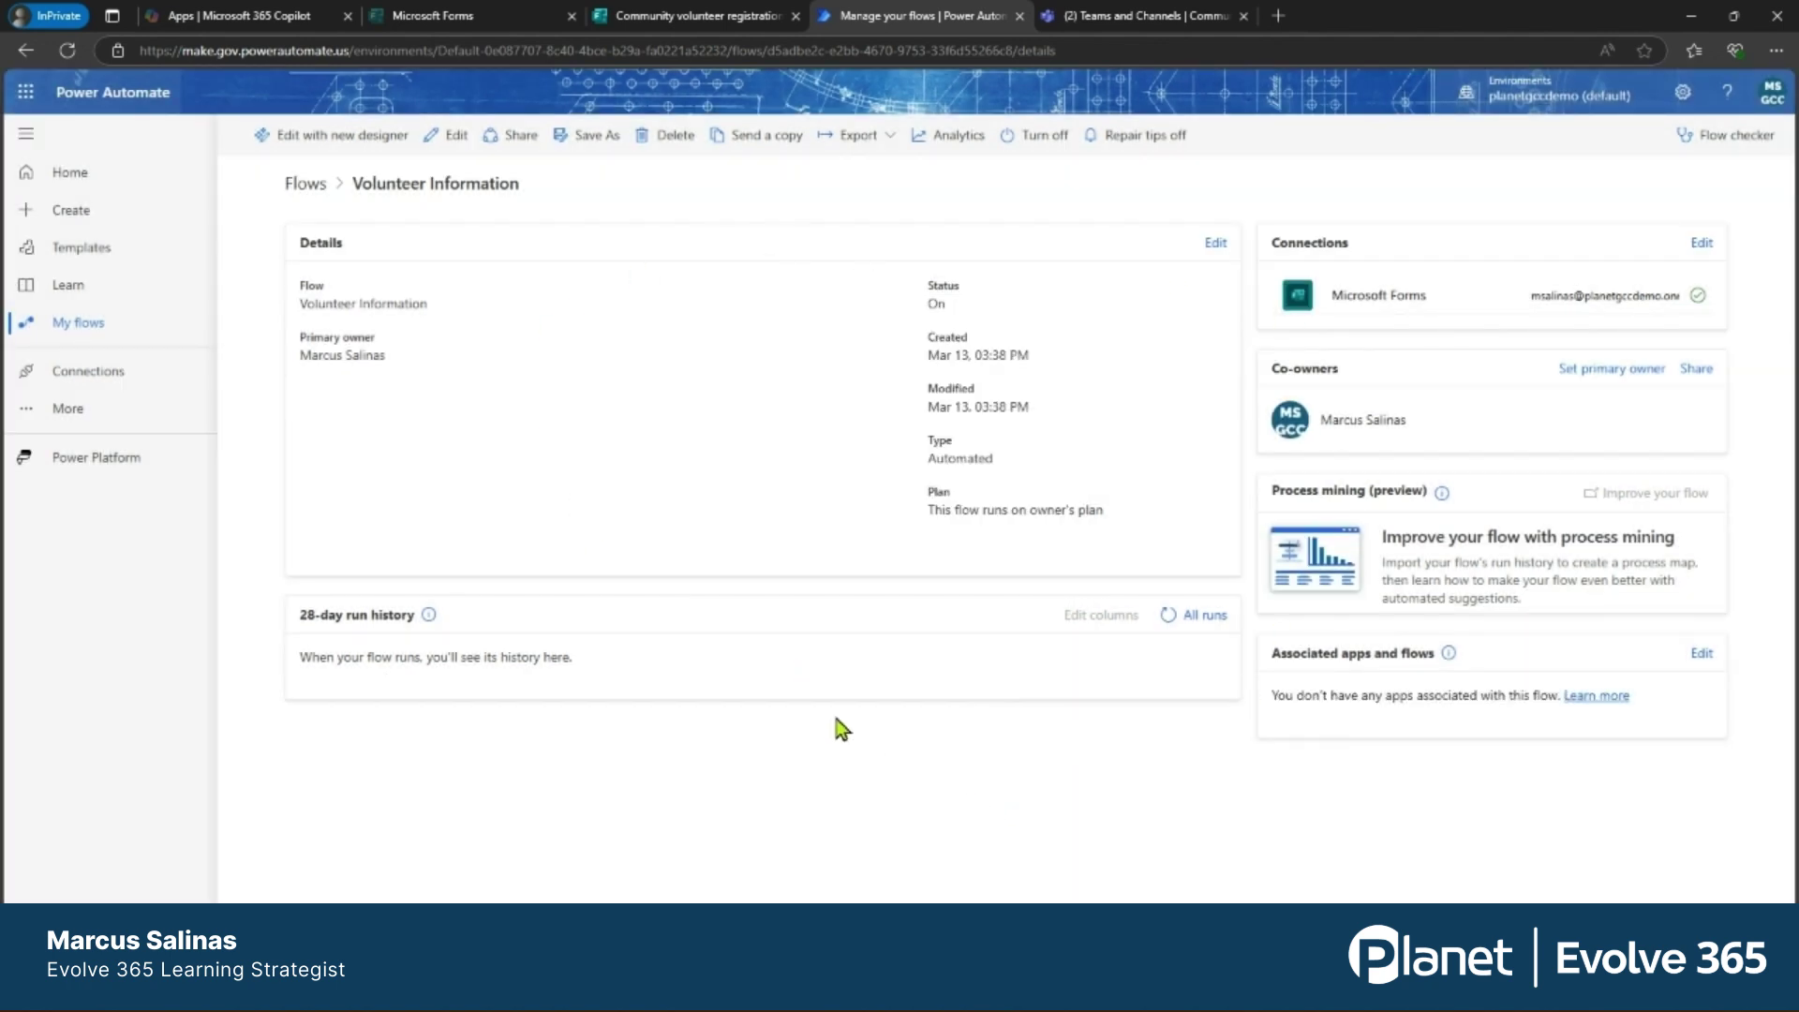
left_click(78, 324)
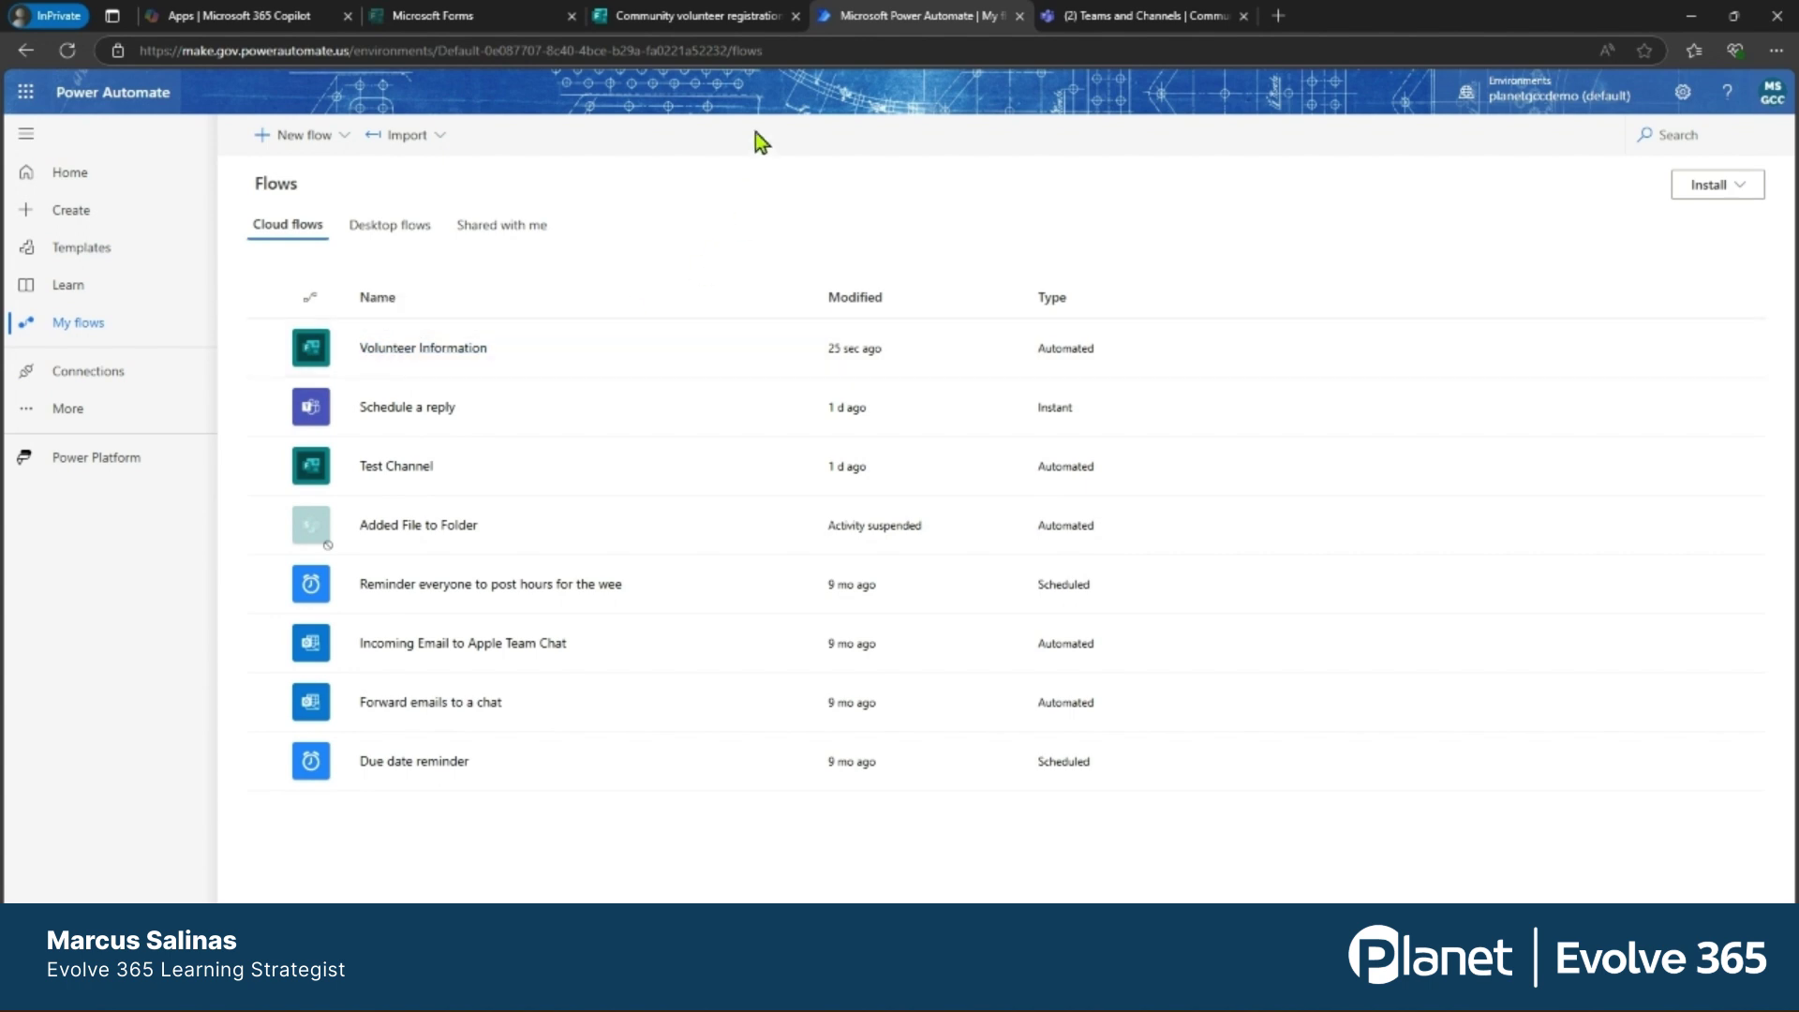
Open the form preview and enter a sample name and phone number.
left_click(712, 21)
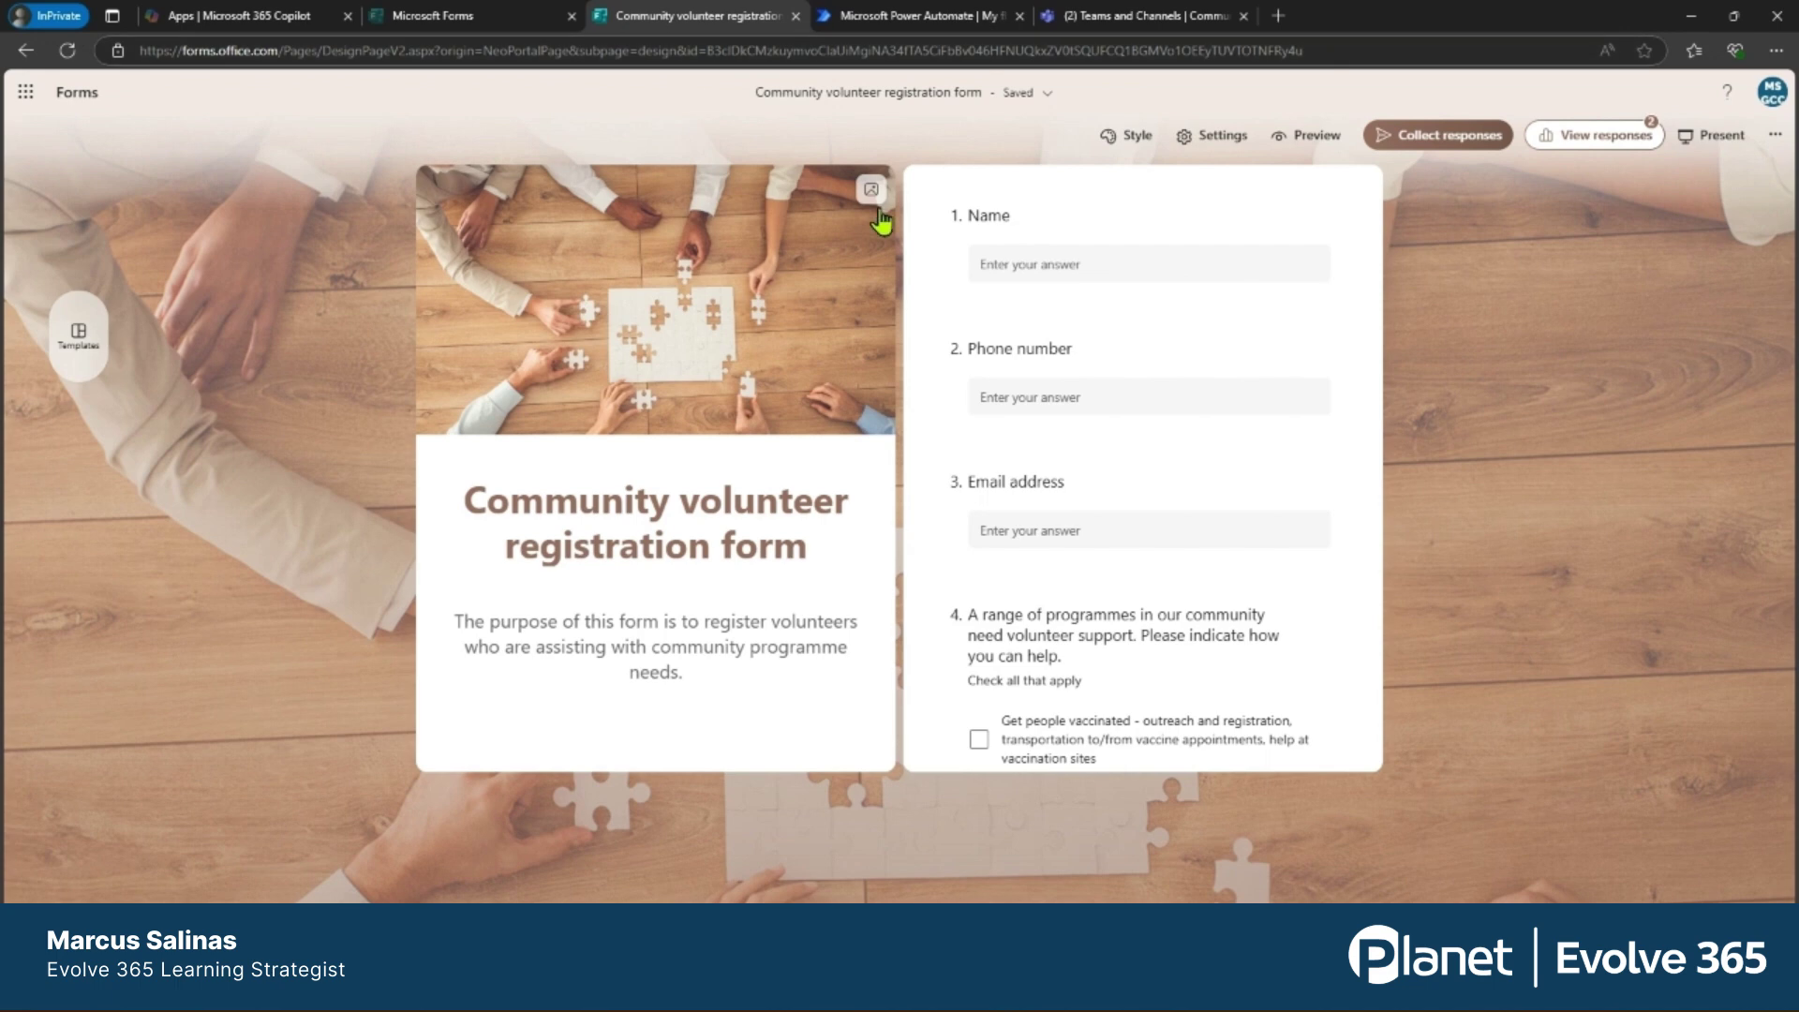
left_click(1312, 136)
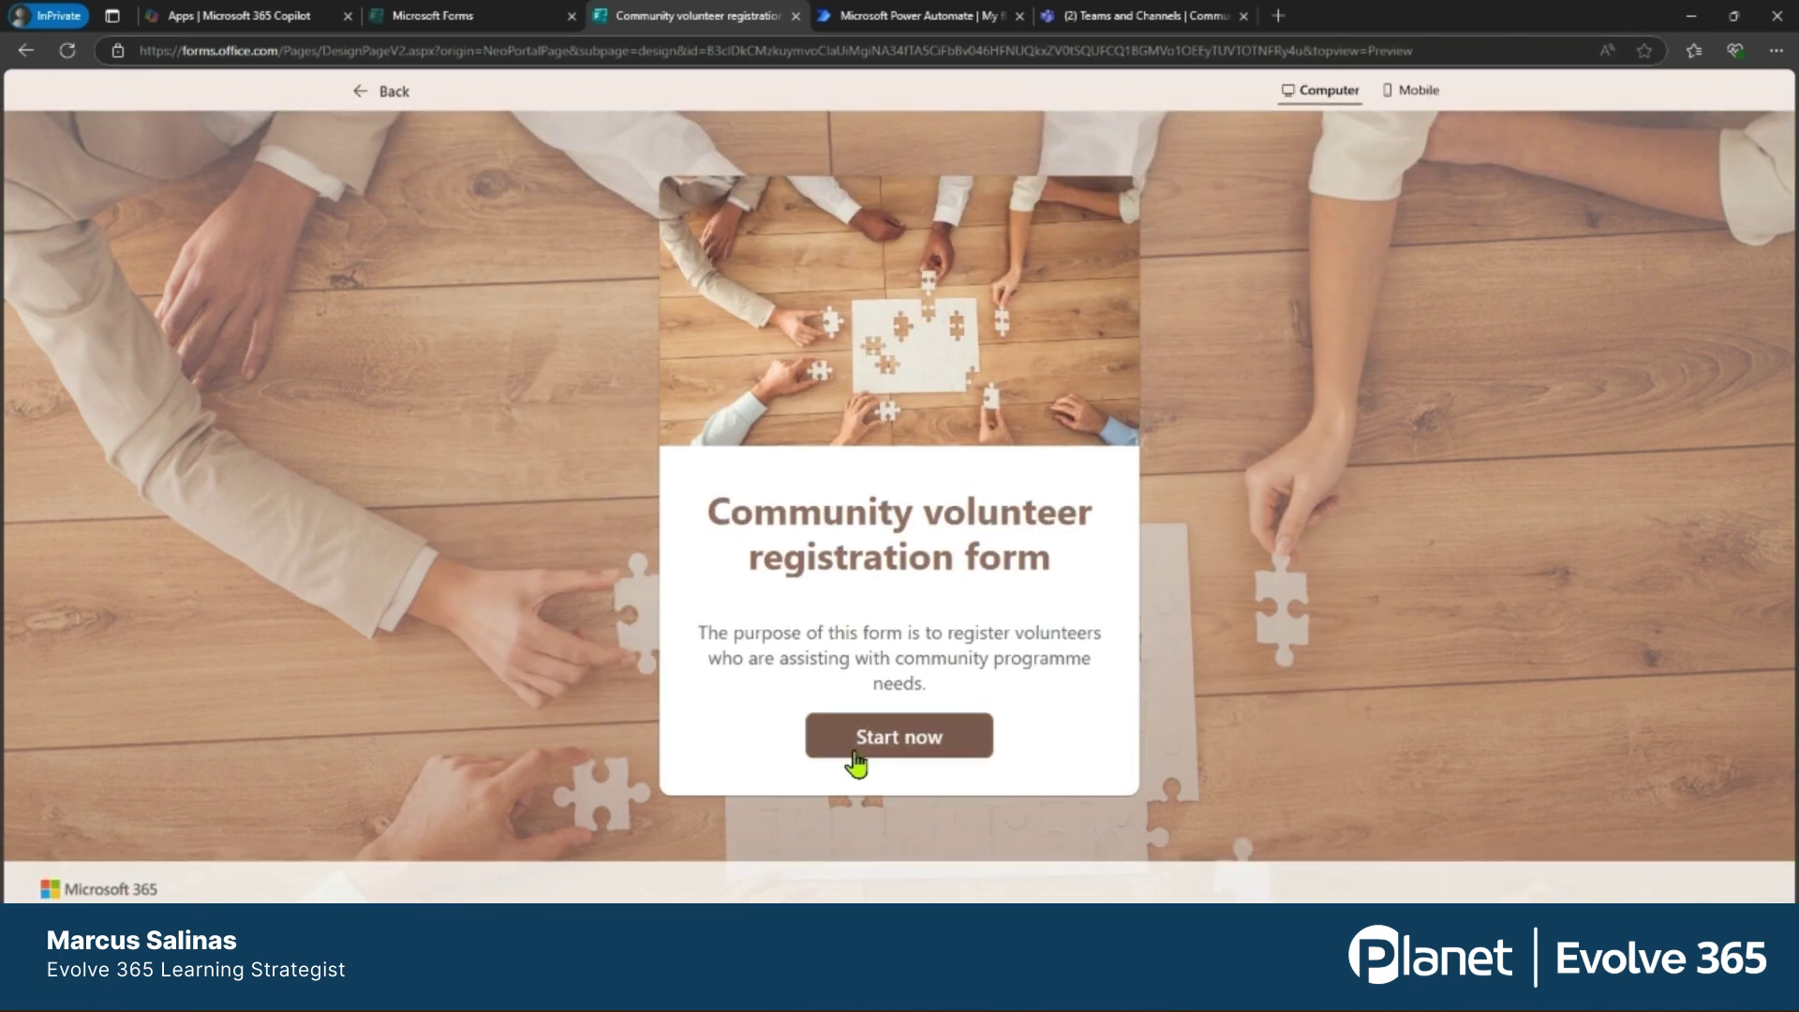
left_click(854, 749)
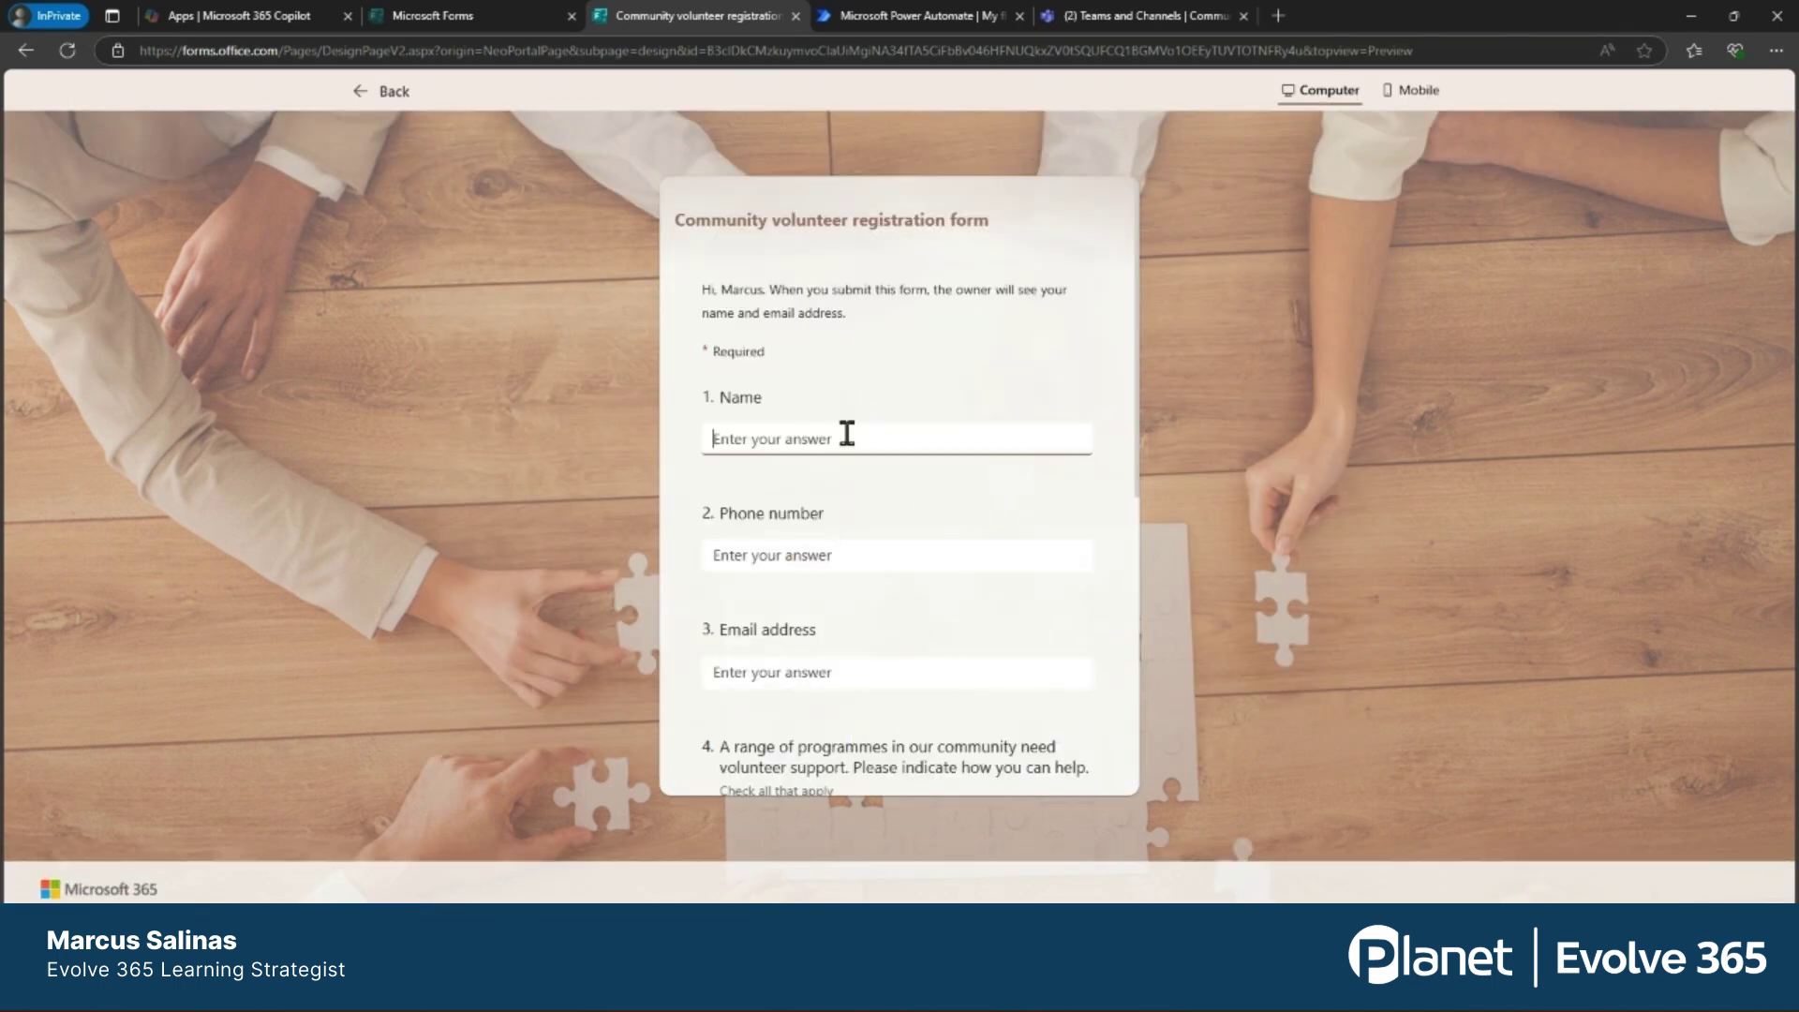
type("John Smith")
left_click(856, 551)
type("123-")
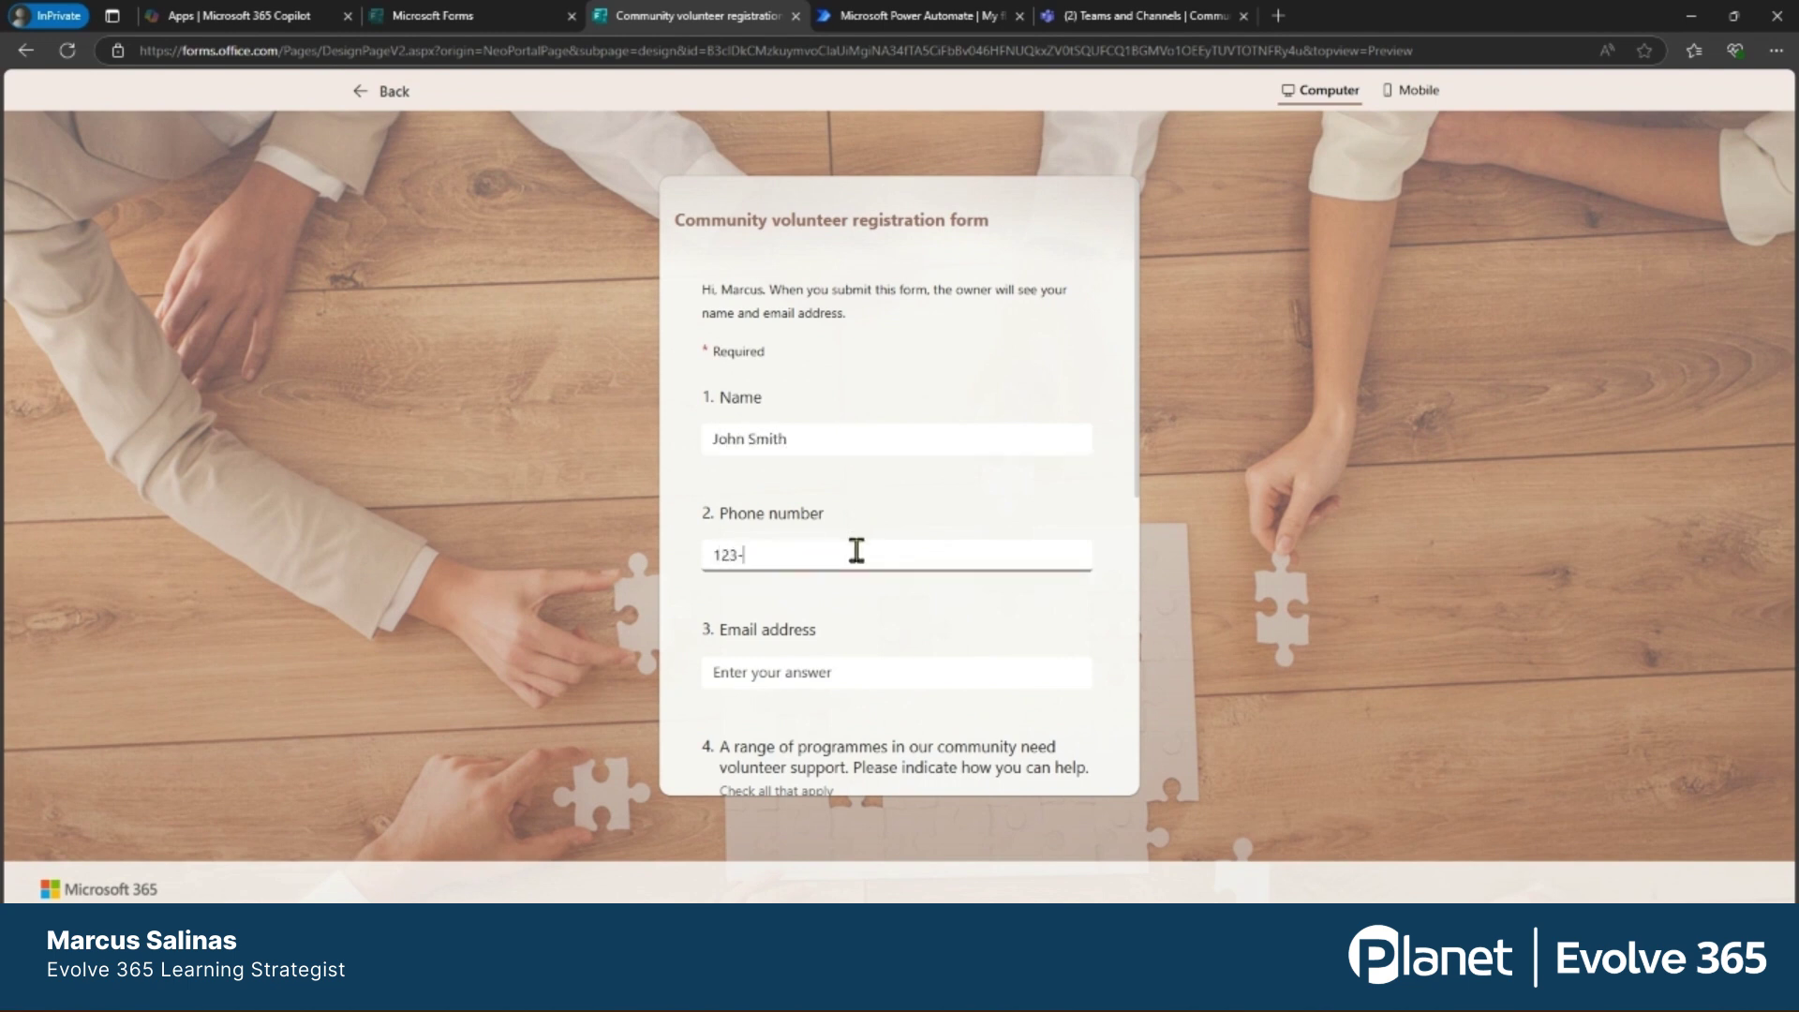
type("4567")
Enter a sample email address, correcting the typos.
left_click(837, 676)
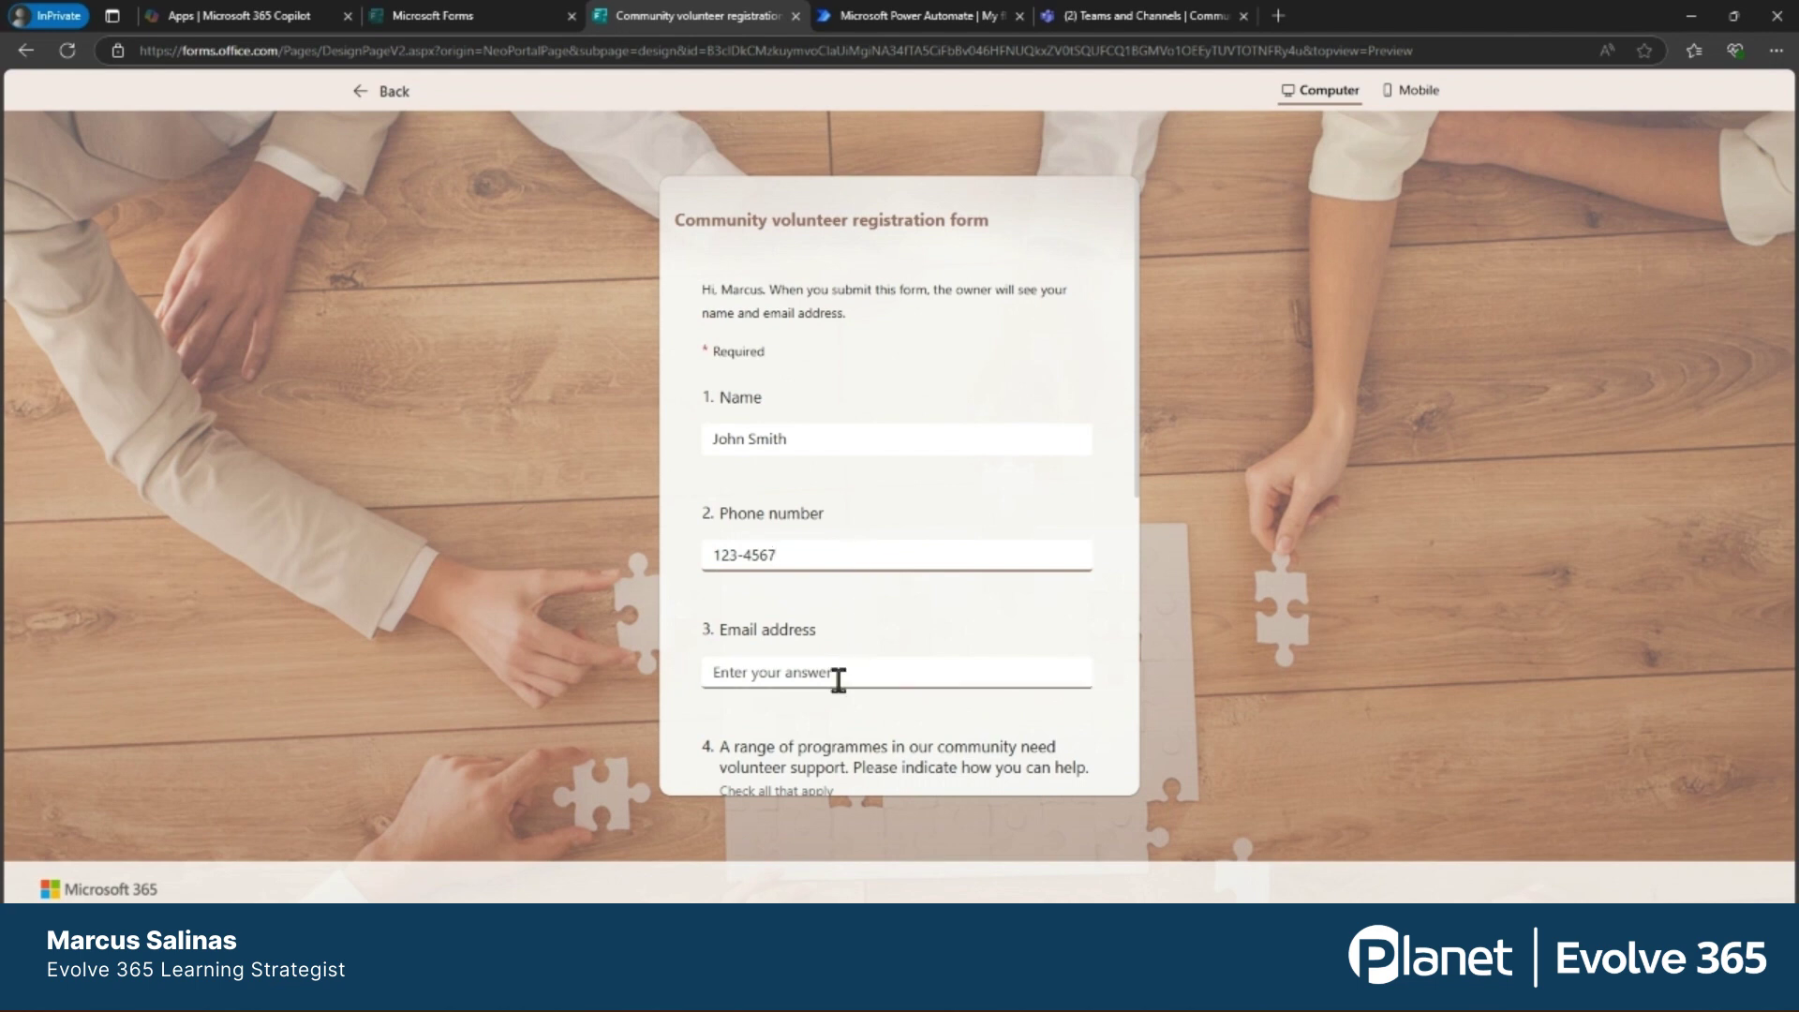
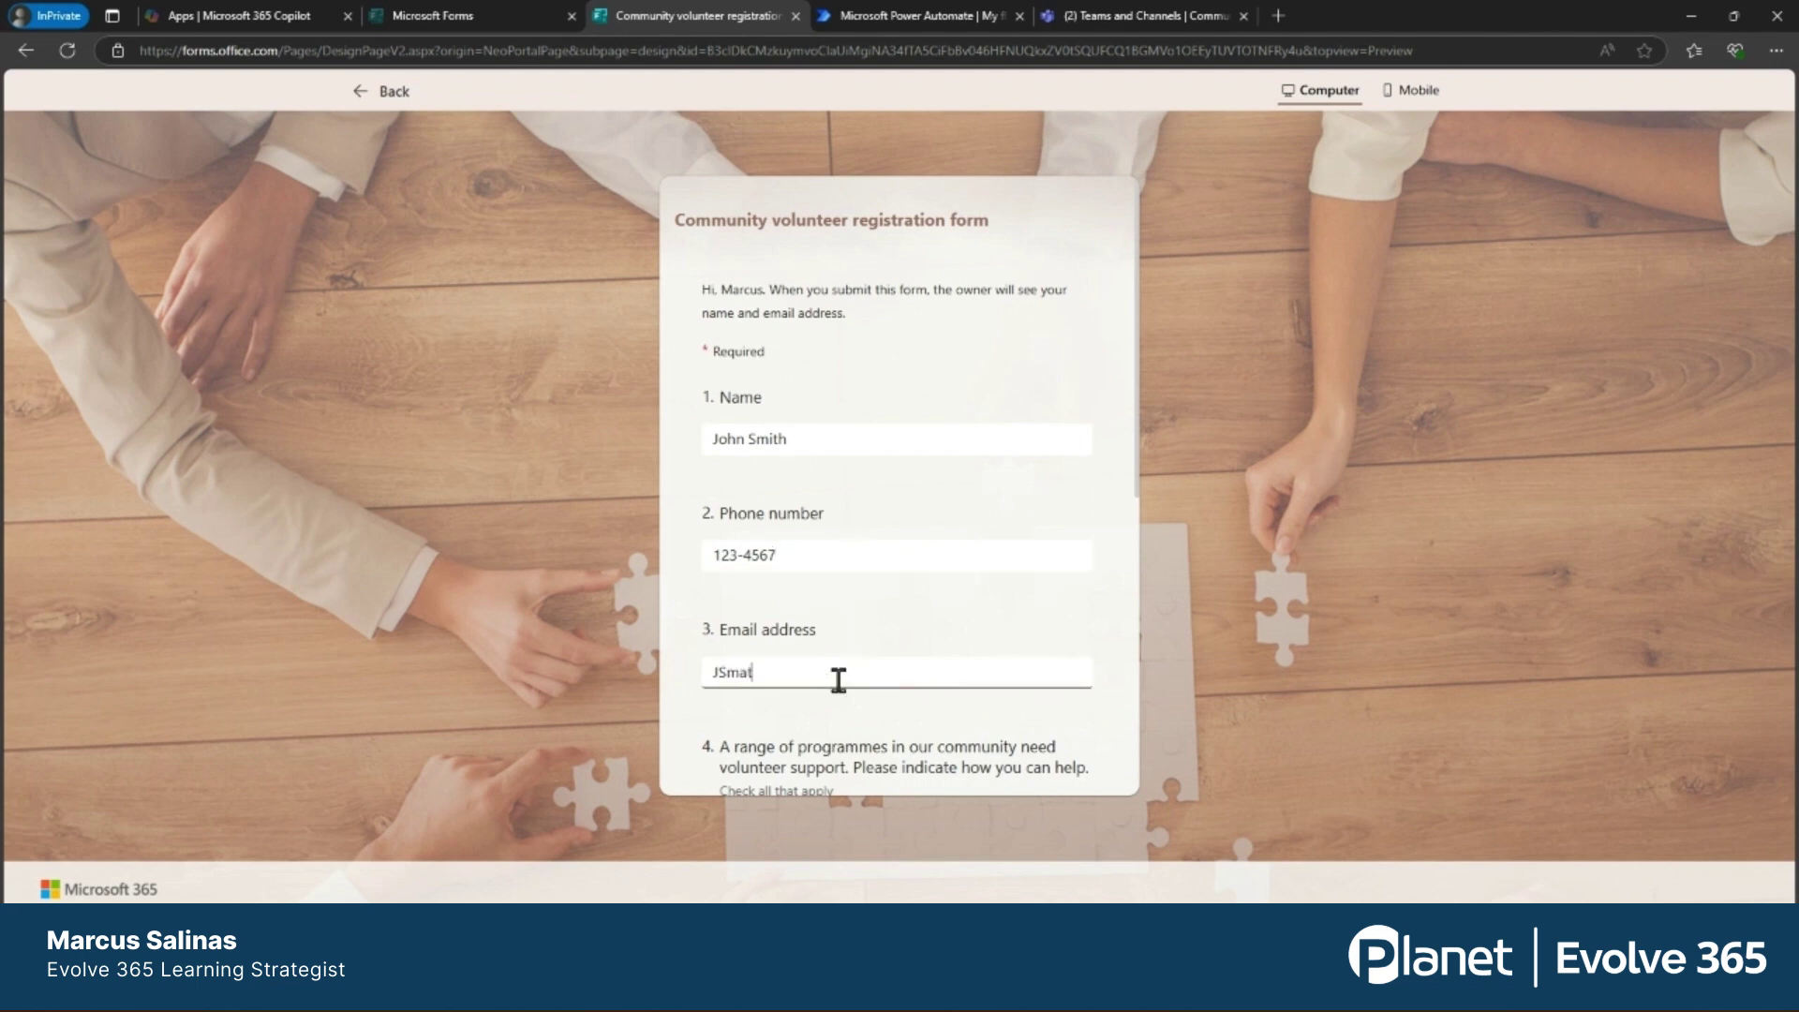
Tick Distribute food and Monday-Friday evenings, then submit the test response.
scroll(932, 623, "down", 3)
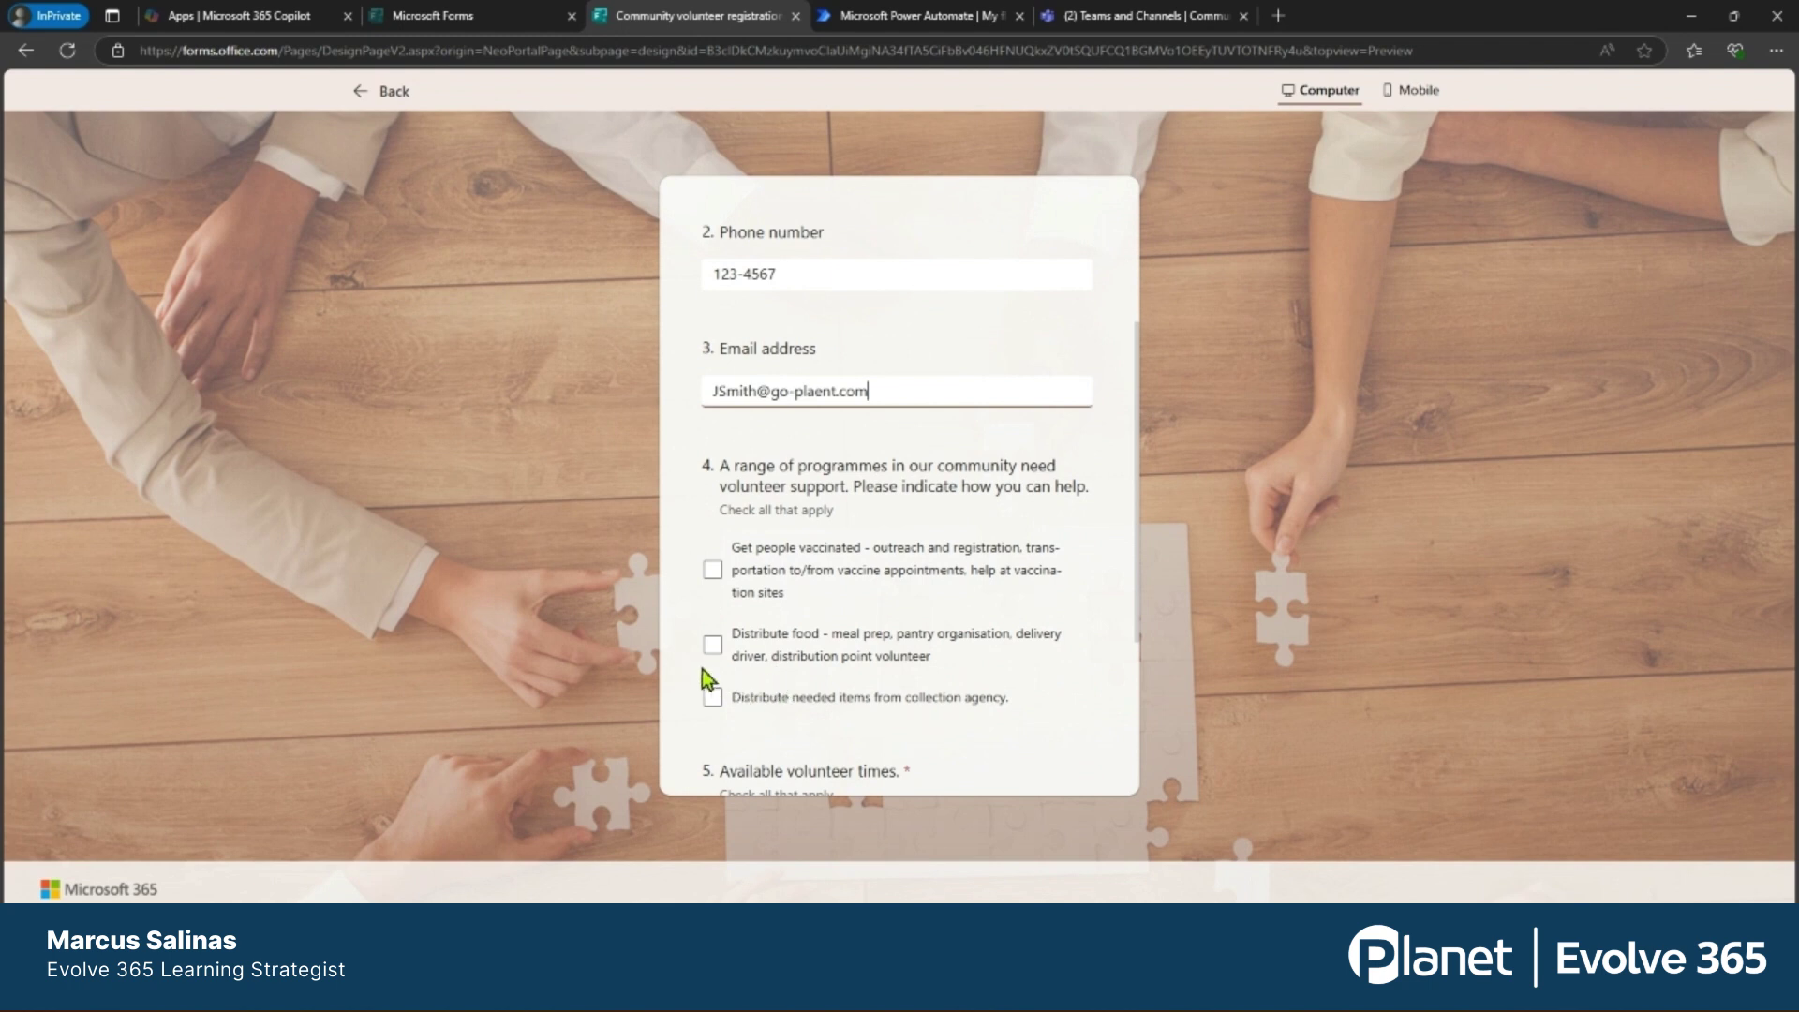
left_click(712, 644)
scroll(1002, 574, "down", 3)
left_click(819, 600)
left_click(876, 731)
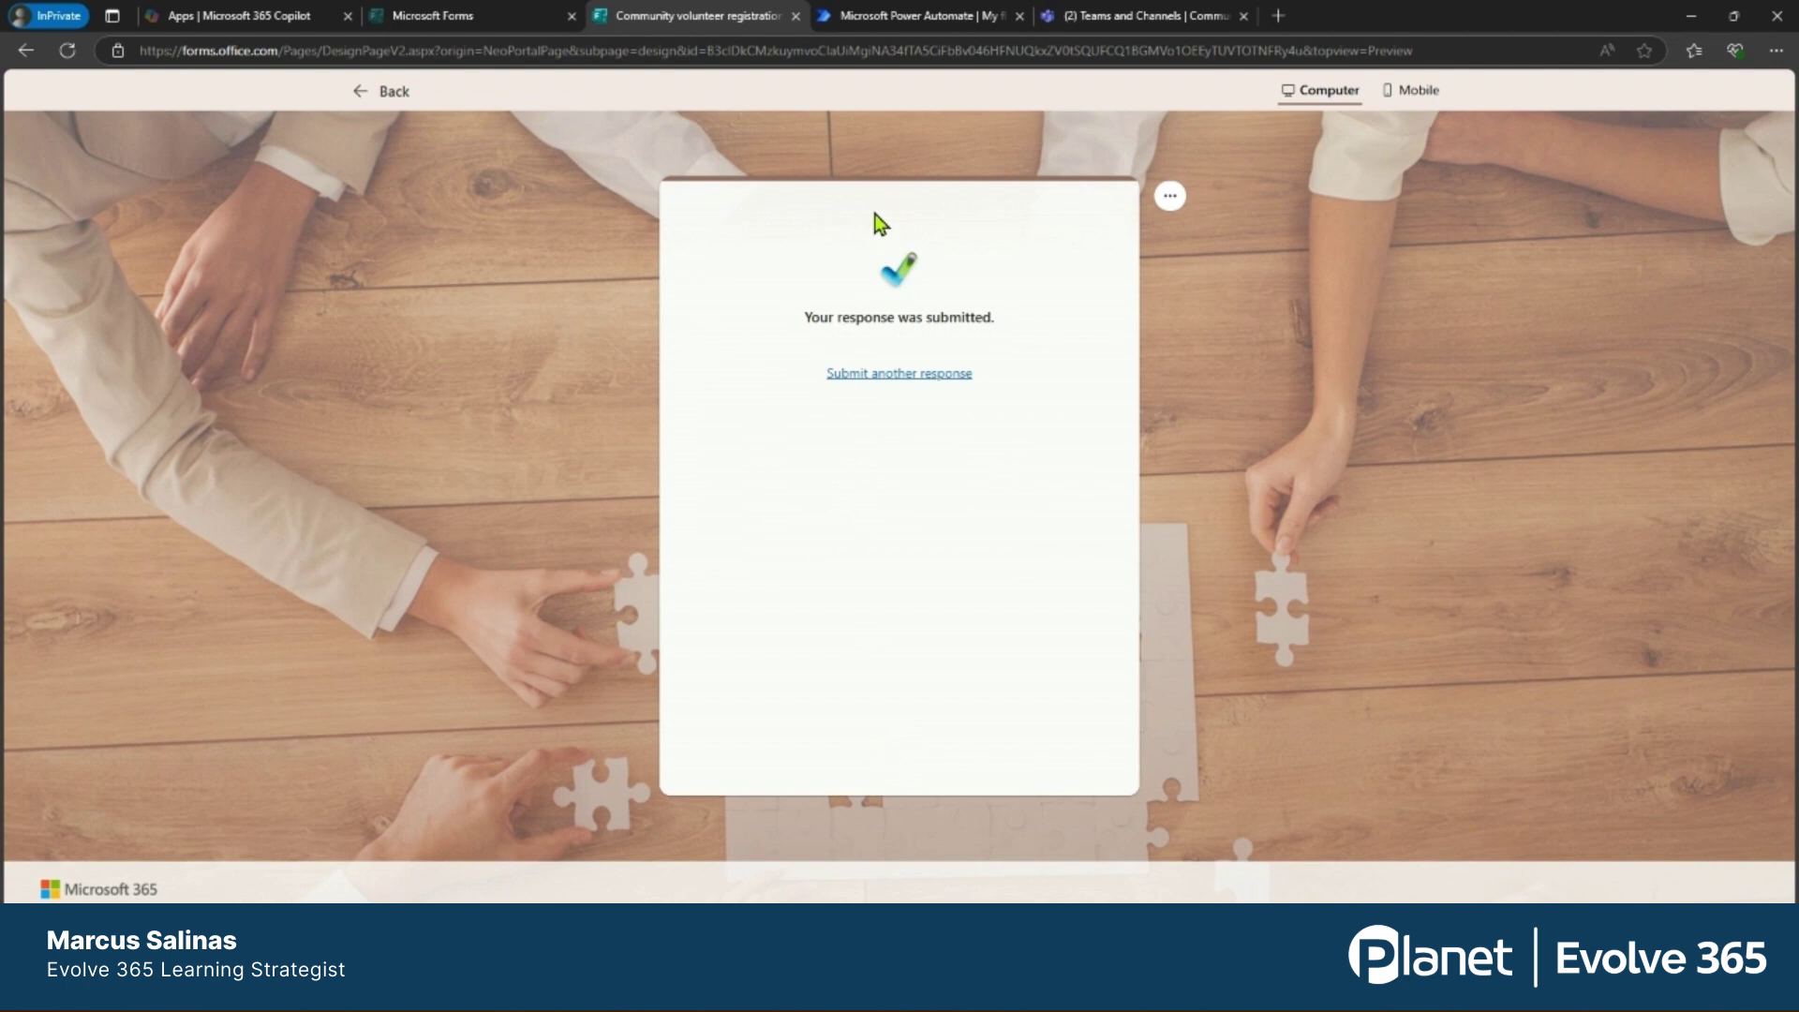
left_click(841, 19)
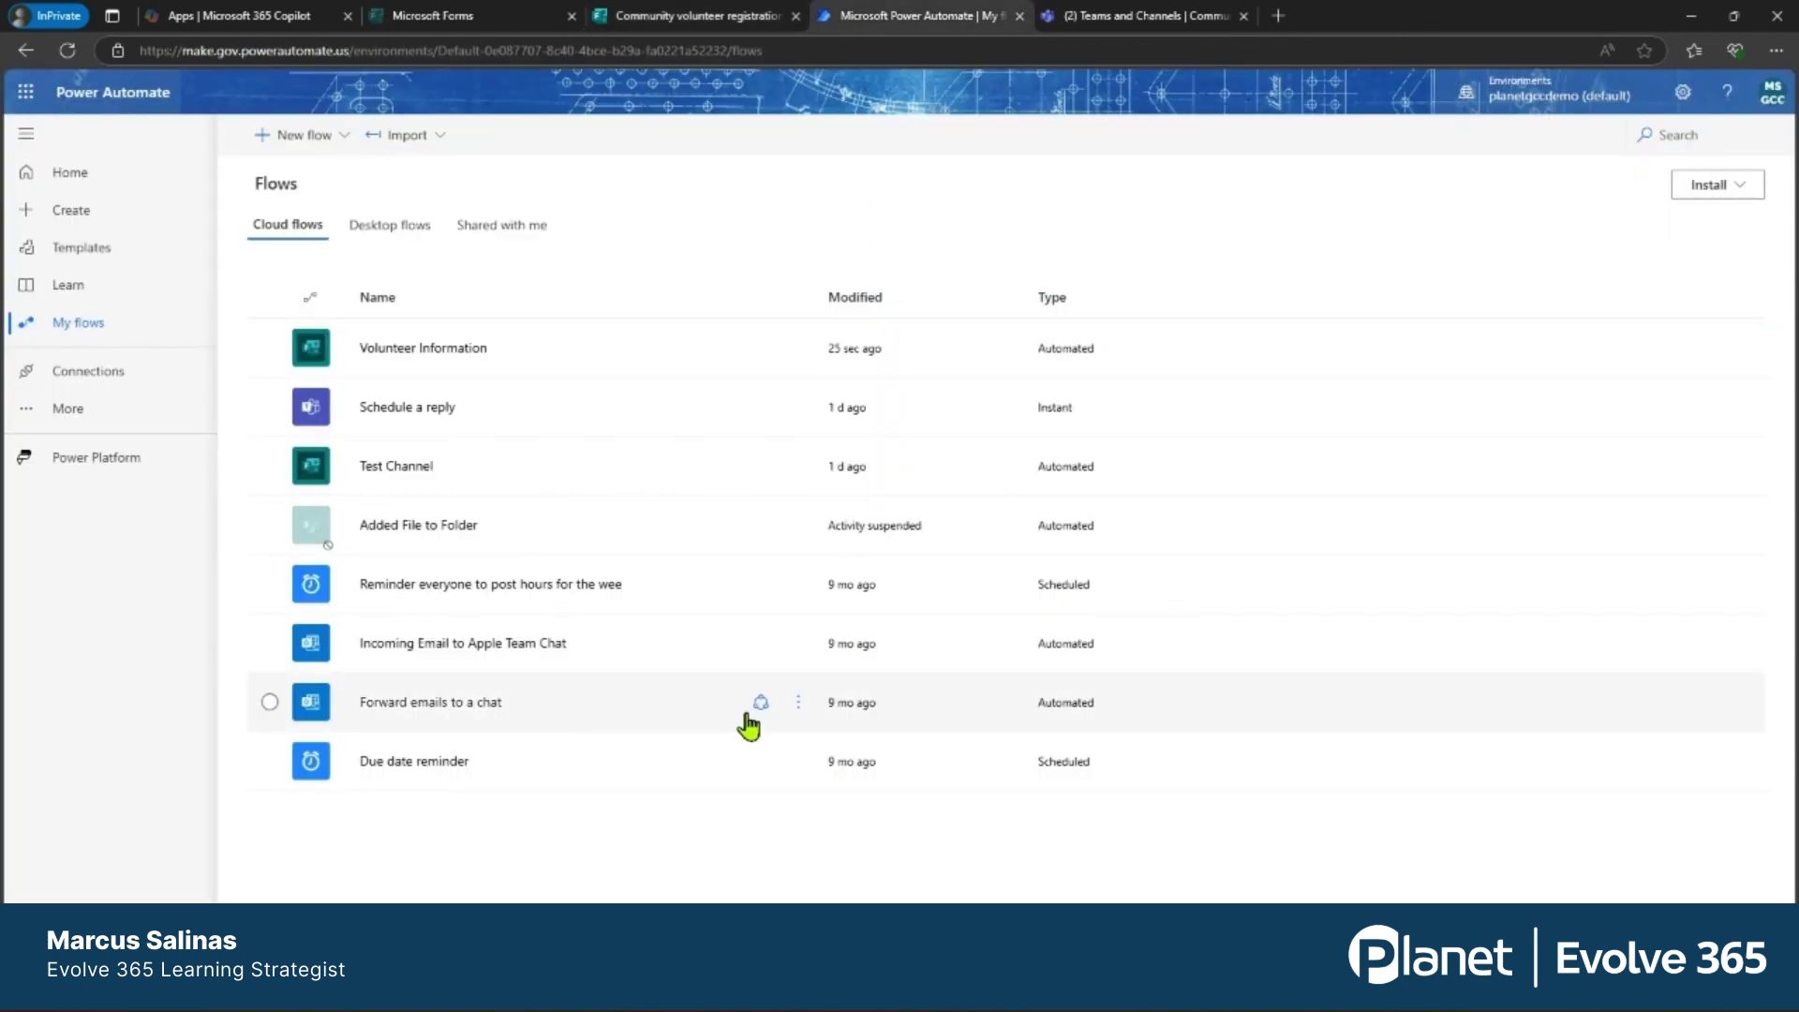
Check that the Volunteer Information flow's latest run succeeded, then switch to the Teams tab.
left_click(395, 358)
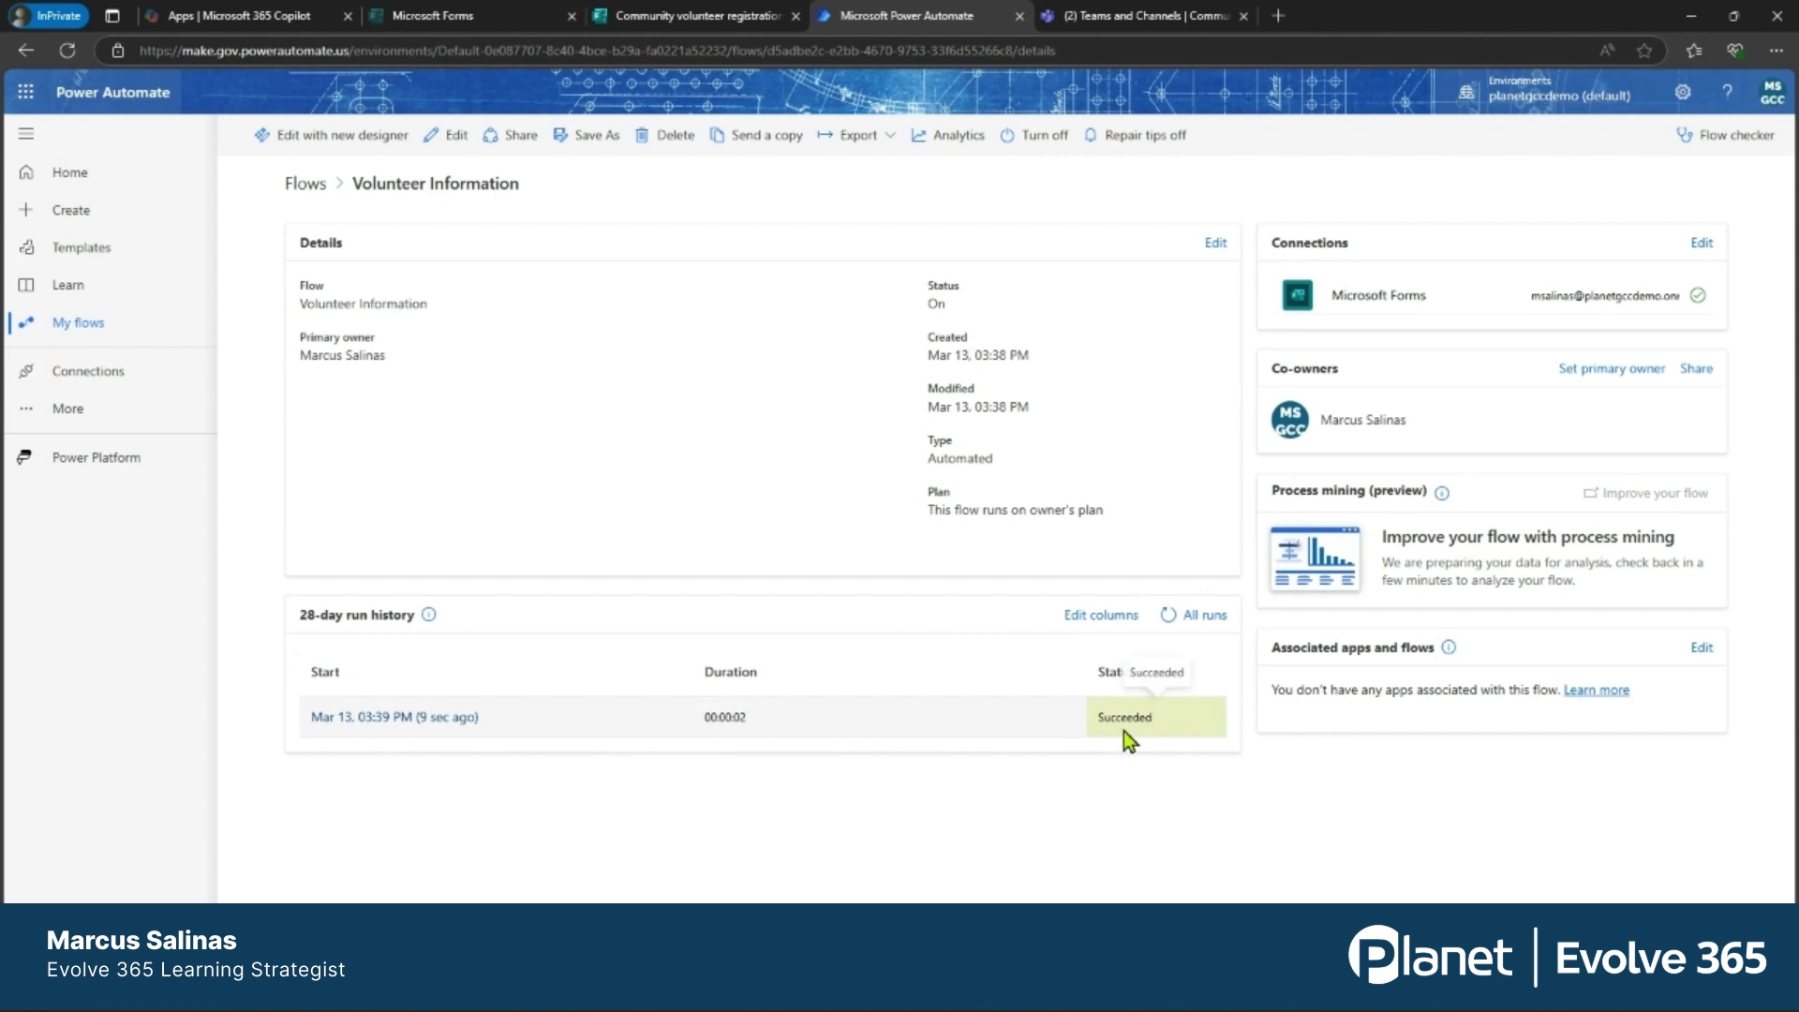
left_click(1085, 19)
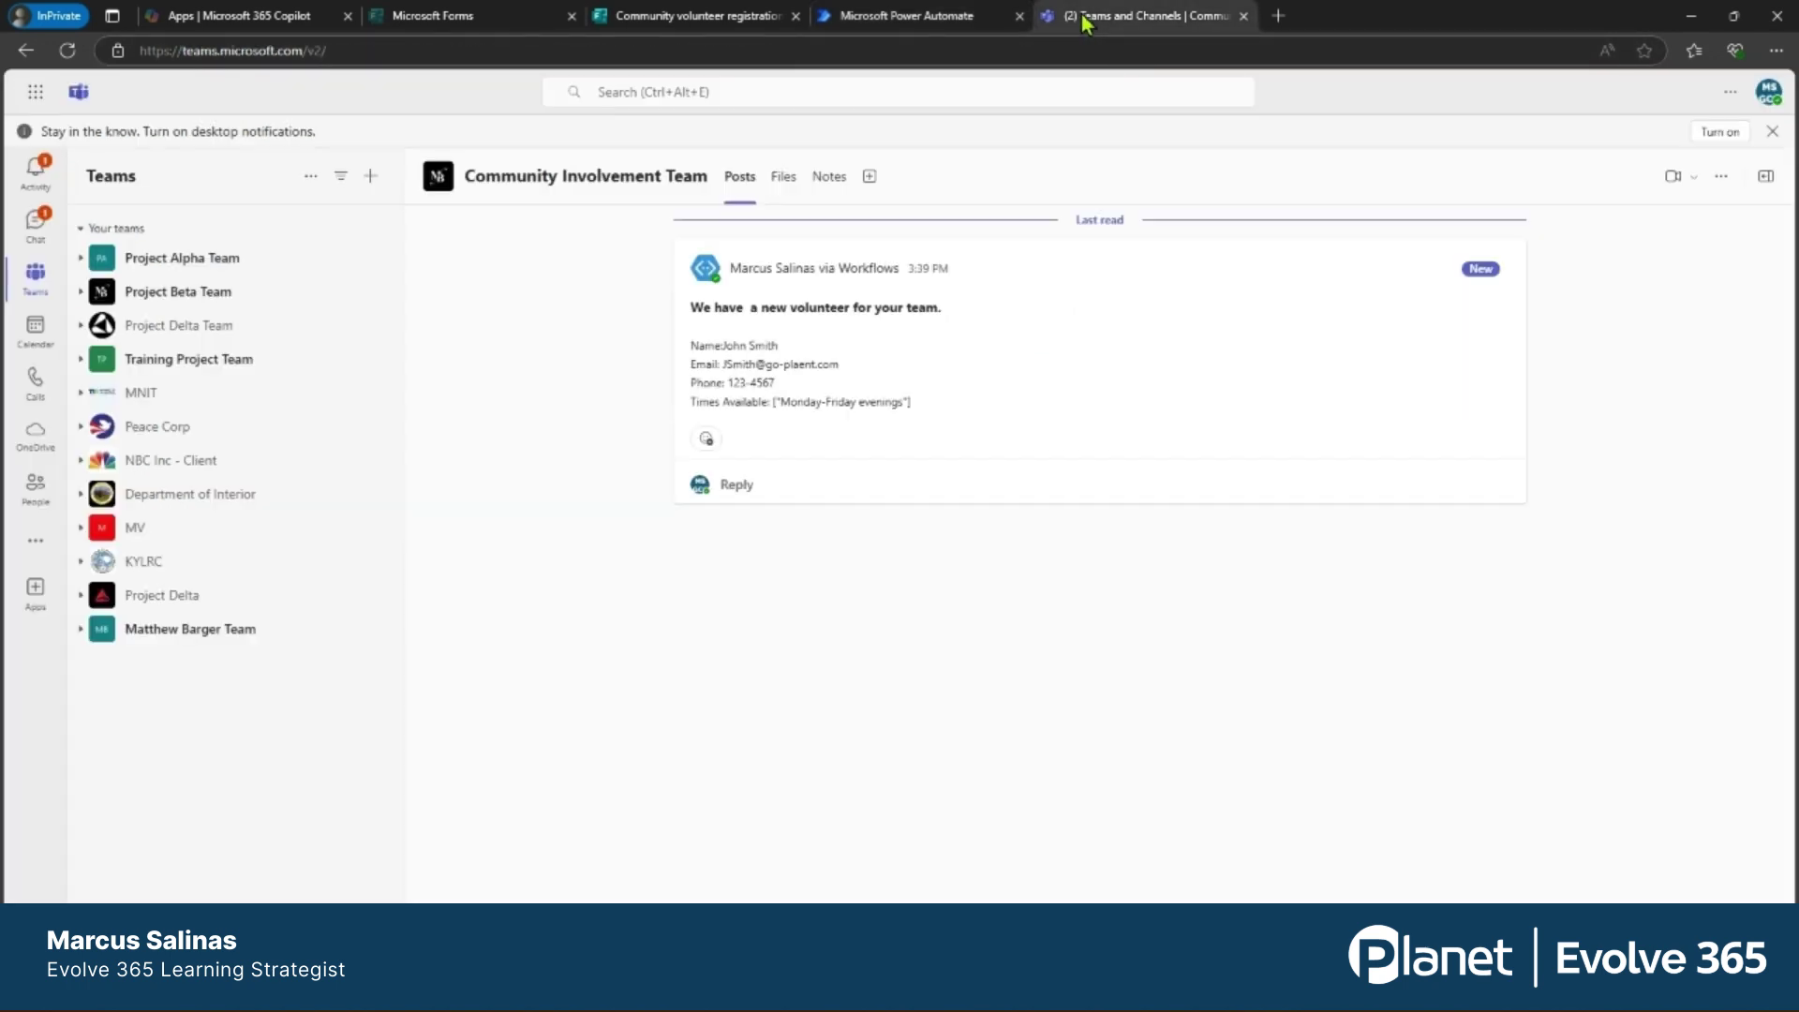
Expand Project Beta Team to reveal the Community Involvement Team channel with the new volunteer post.
left_click(153, 300)
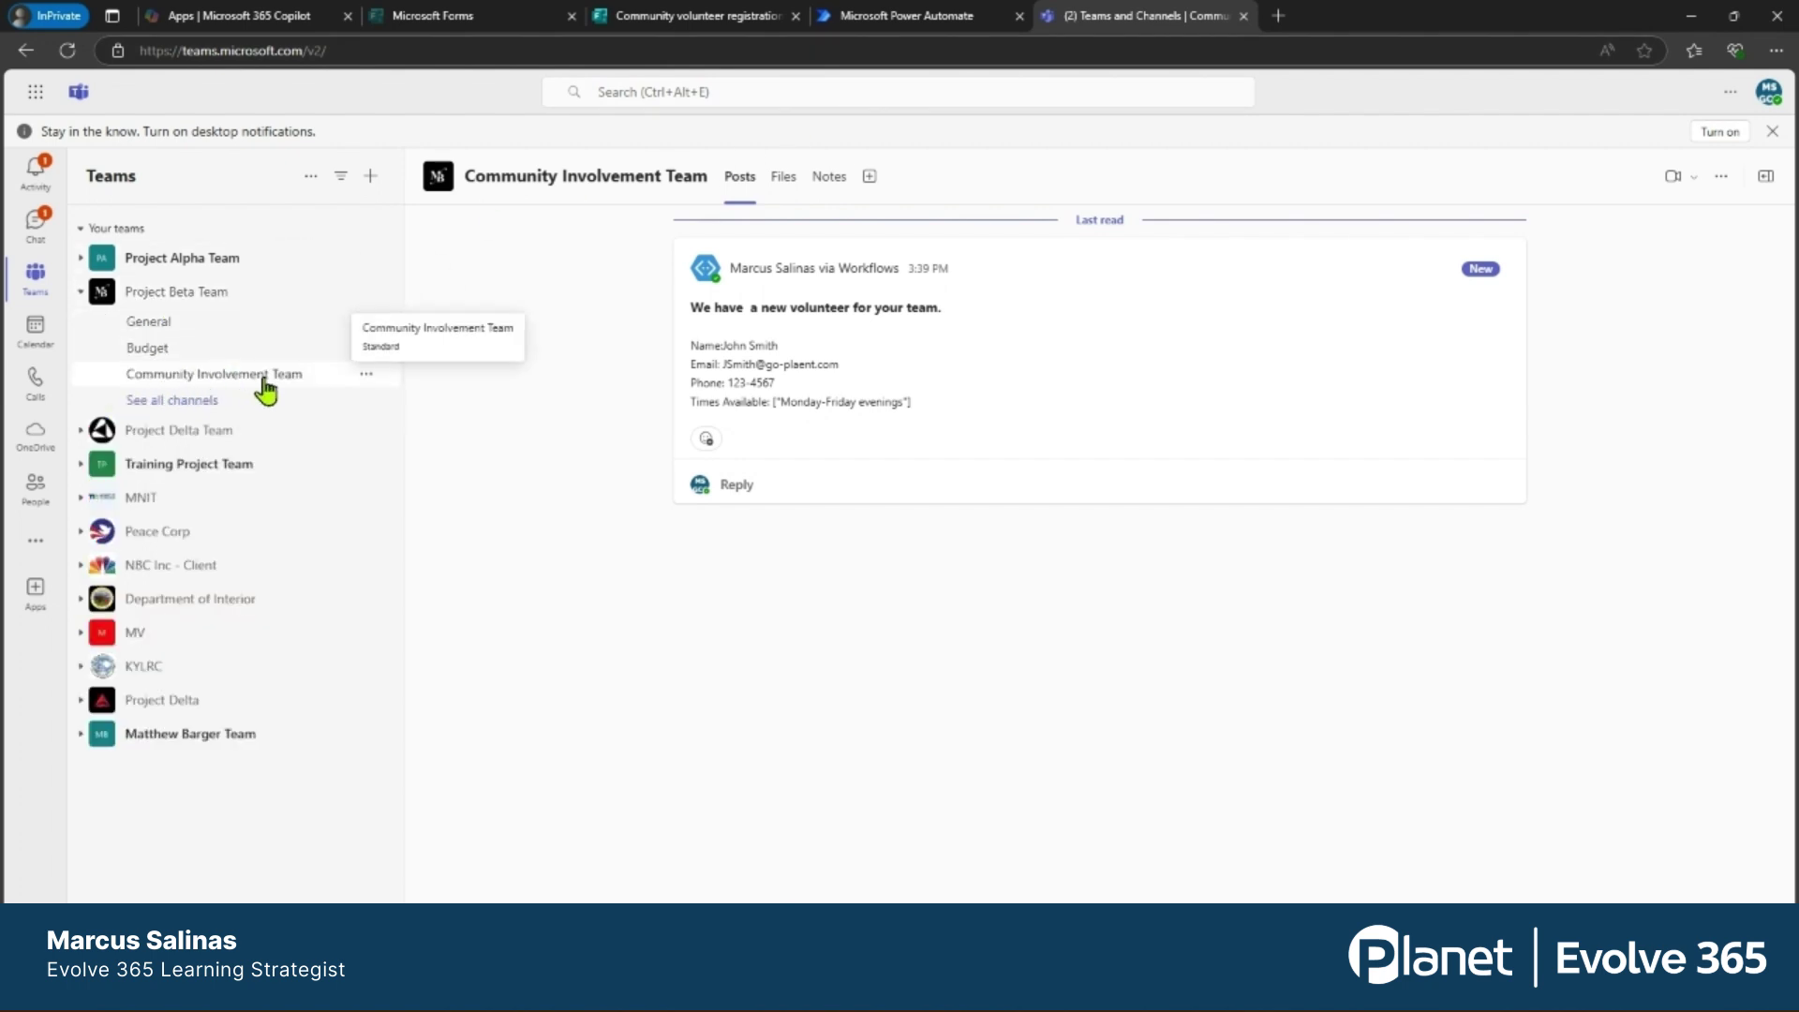